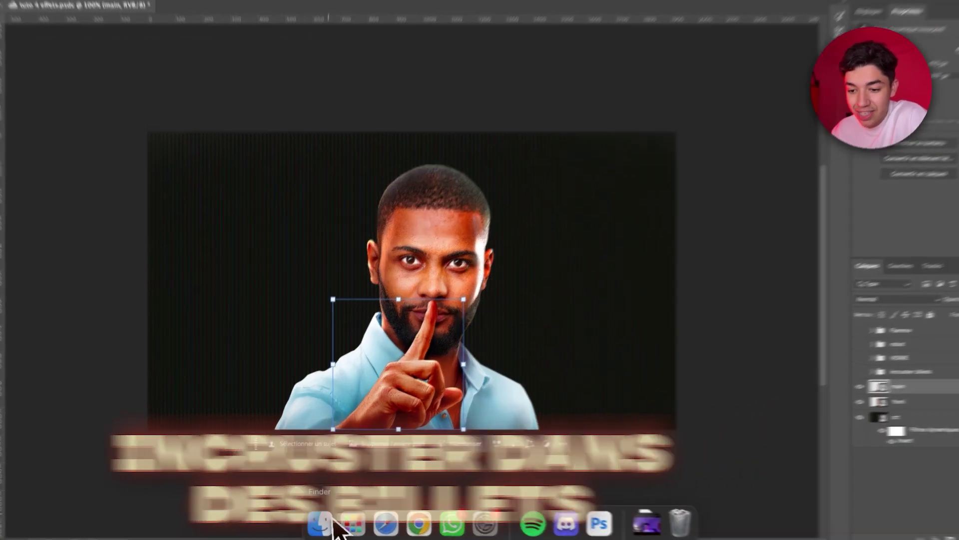
Drag 2.png from the BILLETS folder in Finder onto the Photoshop canvas
left_click(320, 523)
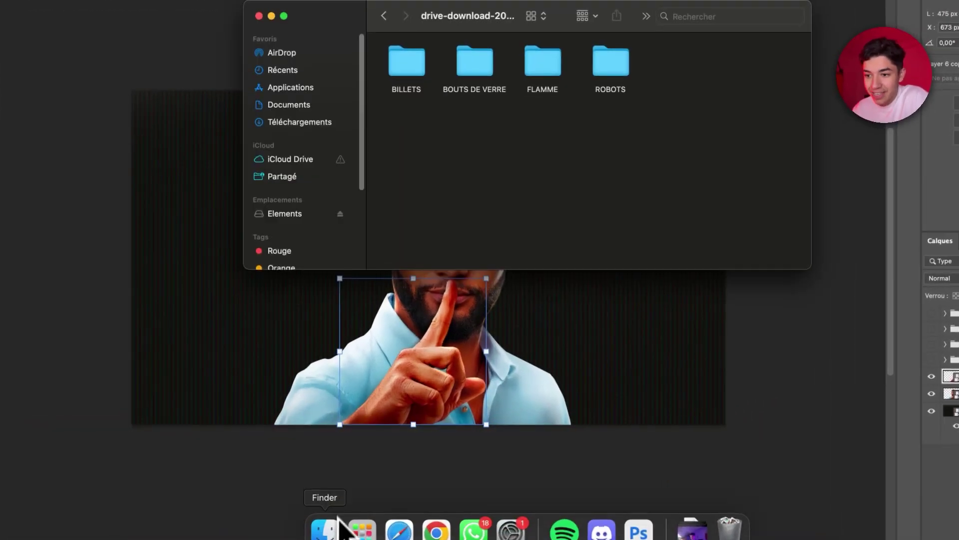
double_click(367, 174)
left_click_drag(627, 264, 505, 209)
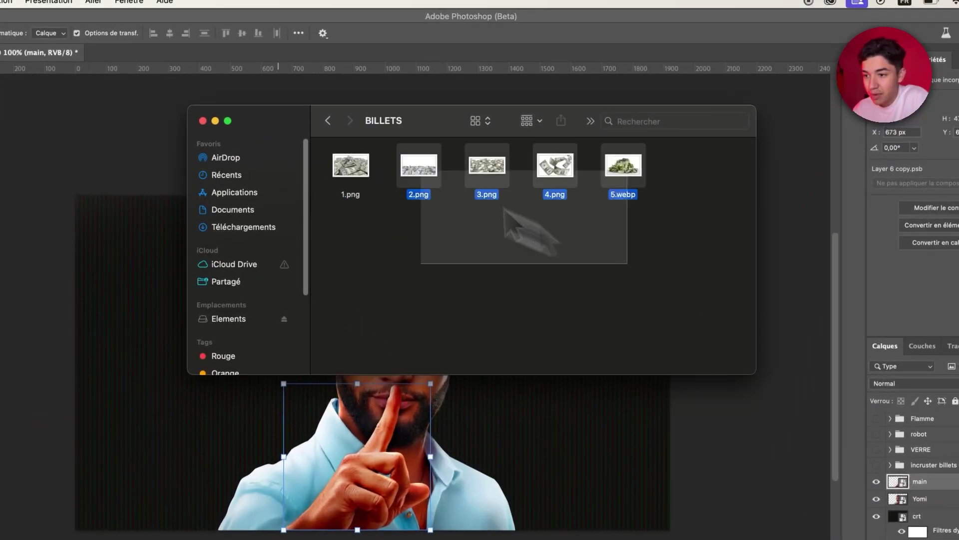
left_click(599, 299)
left_click_drag(419, 167, 459, 450)
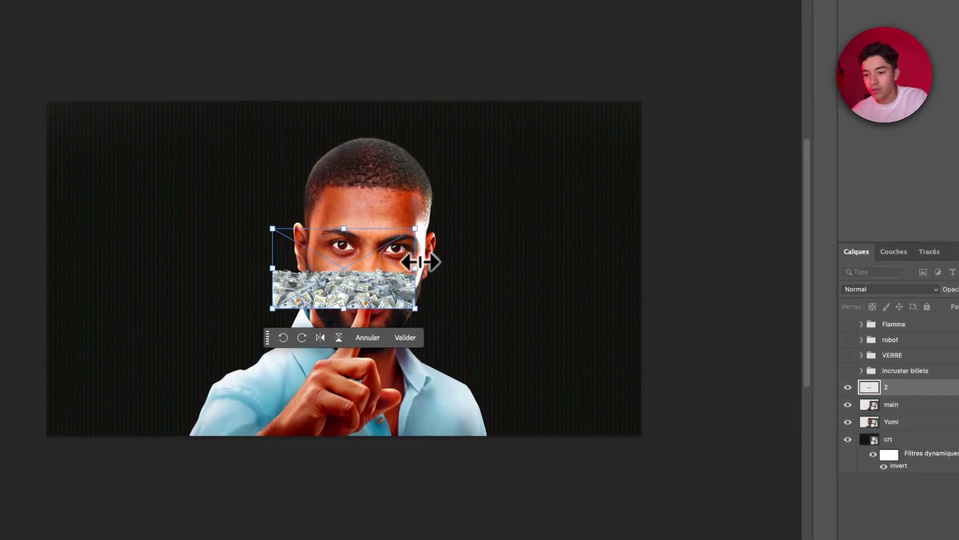
Scale the banknote layer up across the canvas and check the portrait and hand layers beneath
left_click_drag(421, 260, 647, 289)
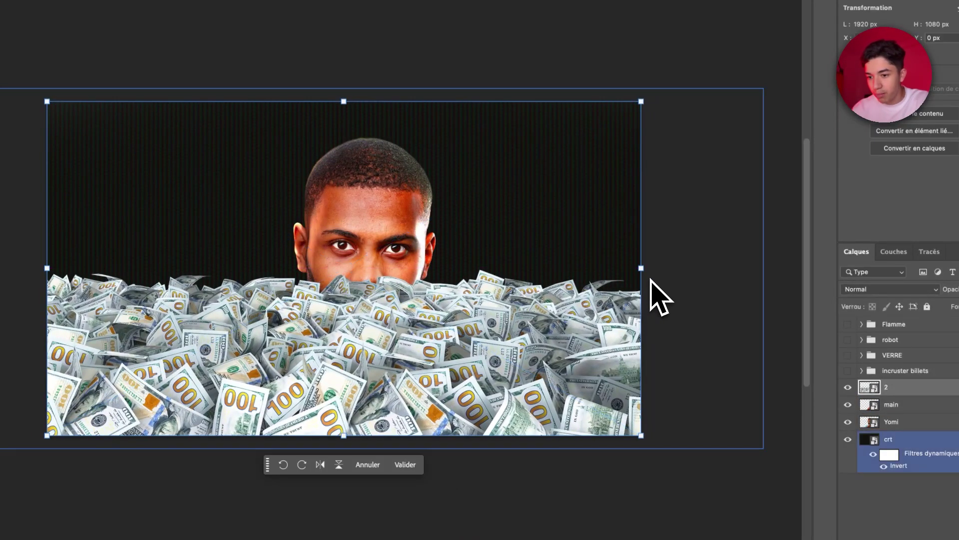
key("Return")
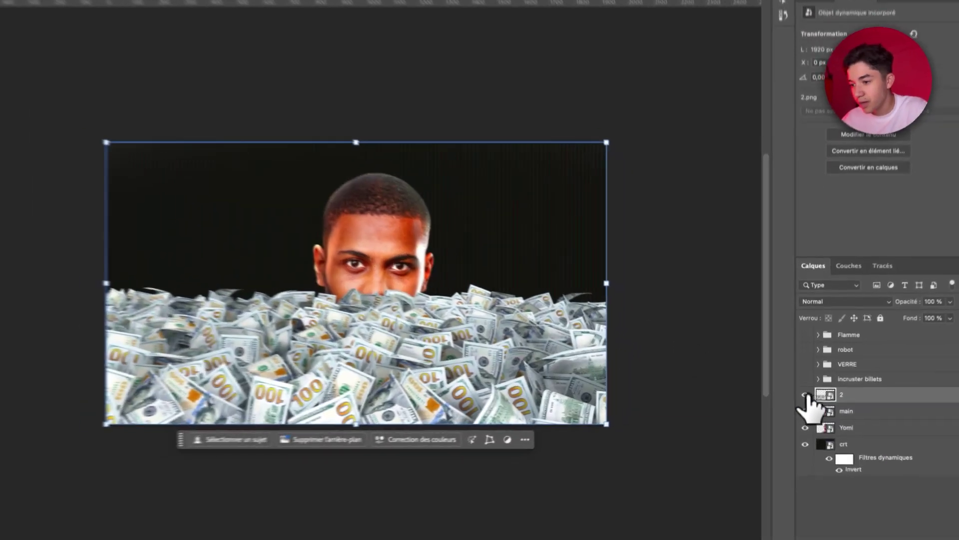
left_click(805, 394)
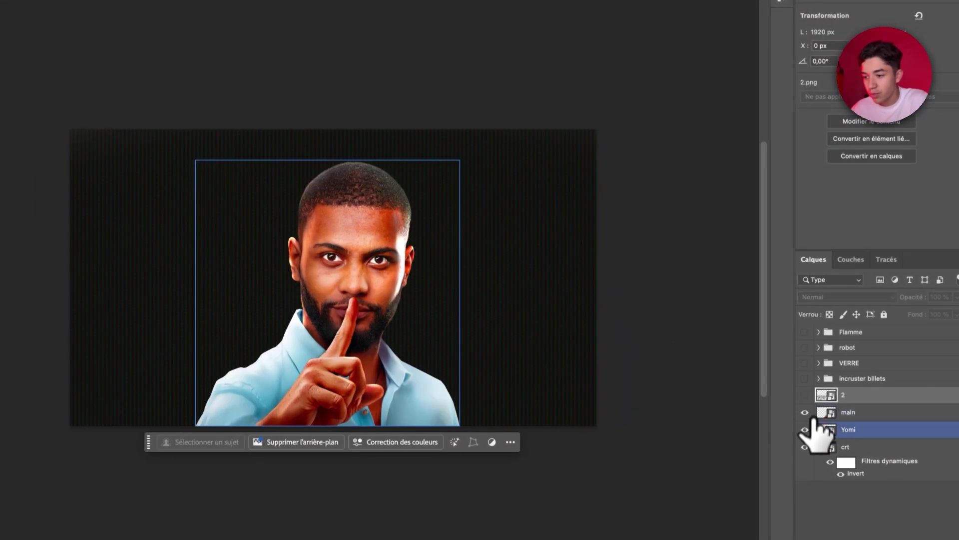
left_click(840, 421)
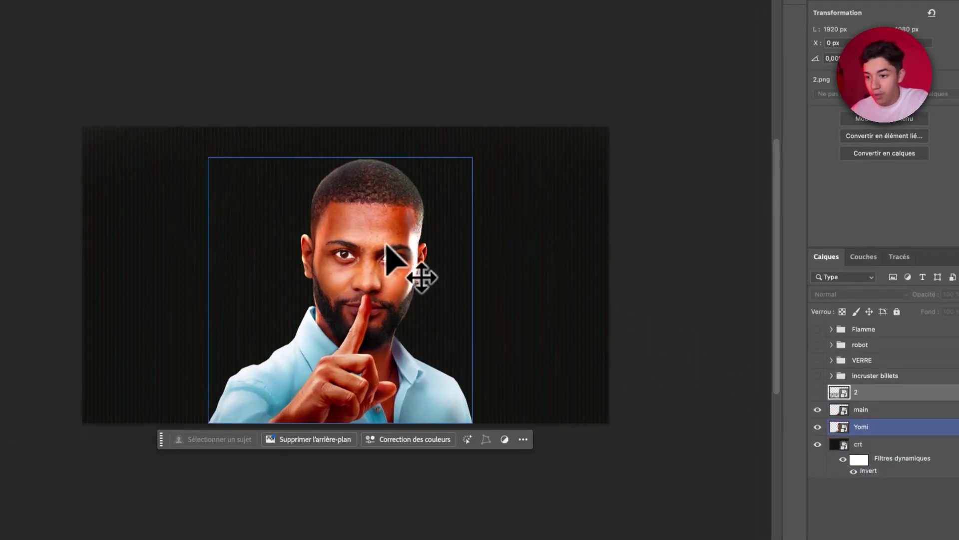
left_click(844, 409)
left_click(817, 410, "alt")
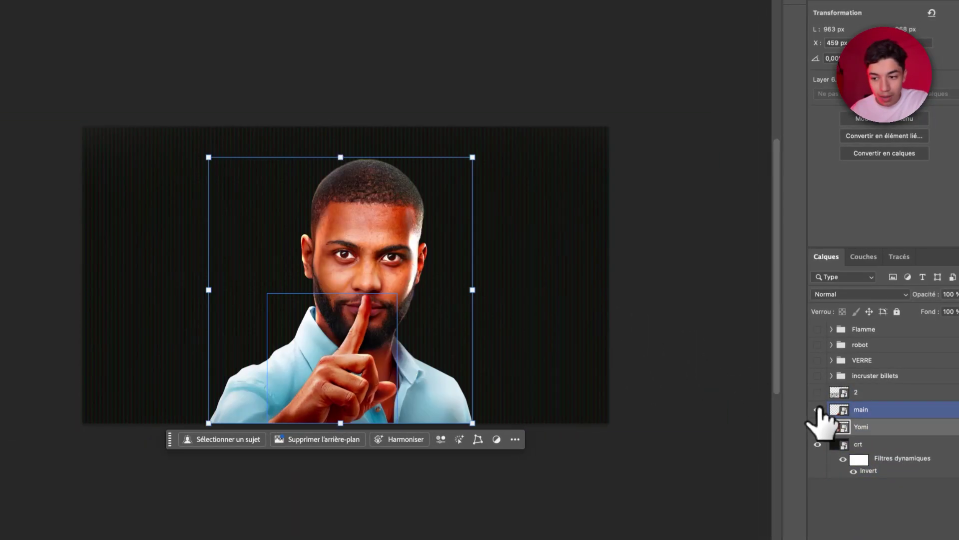
left_click_drag(819, 408, 824, 400)
left_click(824, 395)
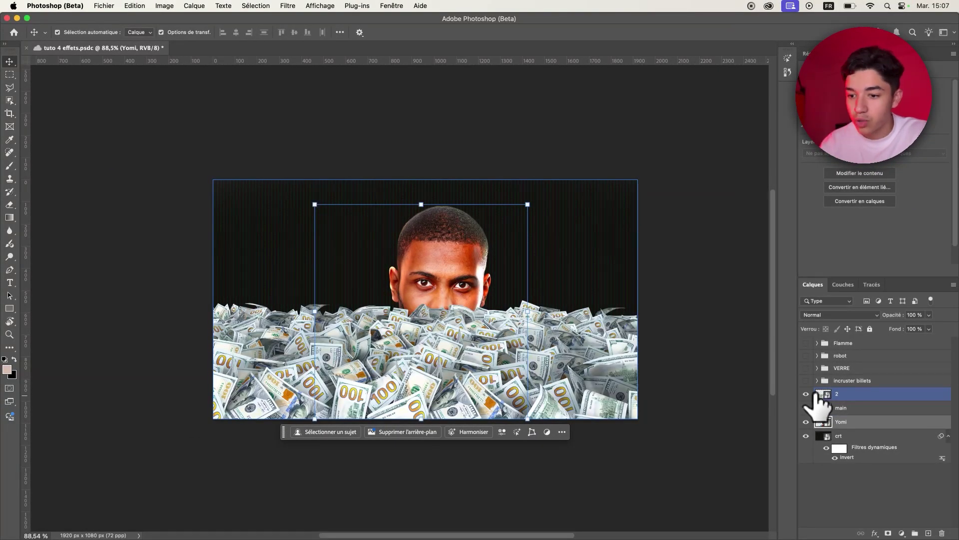
Stretch the banknotes wider with Ctrl+T and nudge the pile slightly left
key("ctrl+t")
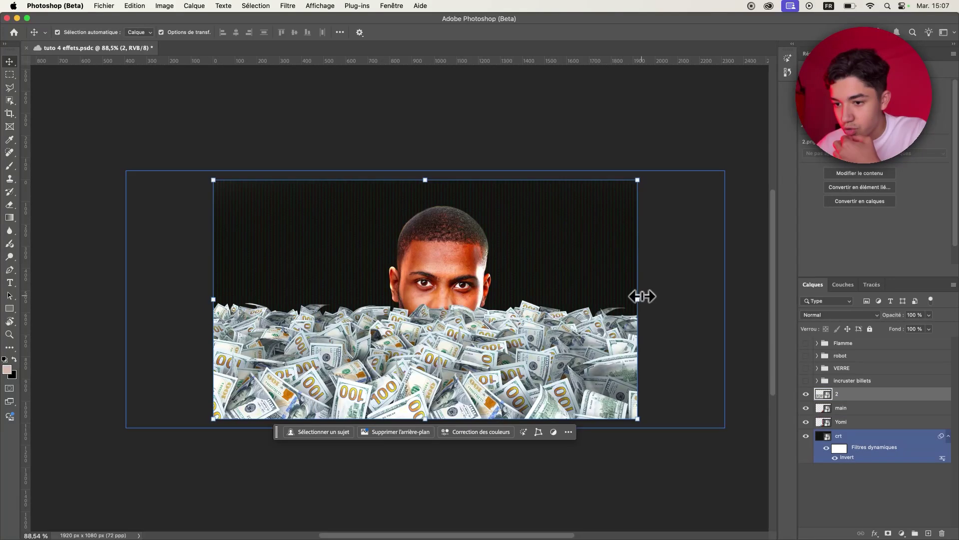
left_click_drag(643, 293, 681, 311)
key("Return")
mouse_move(628, 334)
left_mouse_down()
mouse_move(608, 334)
mouse_move(615, 330)
left_mouse_up()
scroll(454, 371, "up", 3)
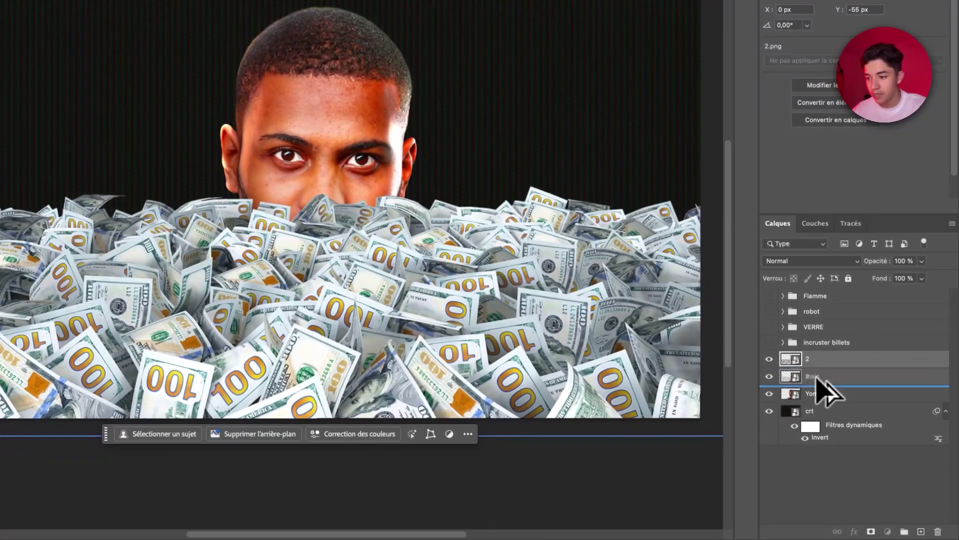
Duplicate the banknote layer beneath the main hand and Yomi layers
left_click_drag(858, 406, 822, 430)
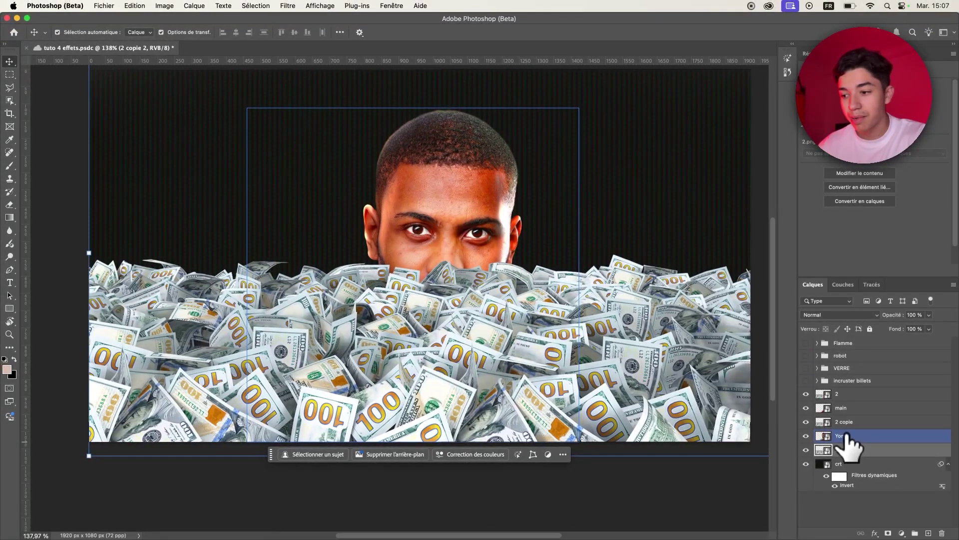
left_click_drag(846, 450, 846, 422)
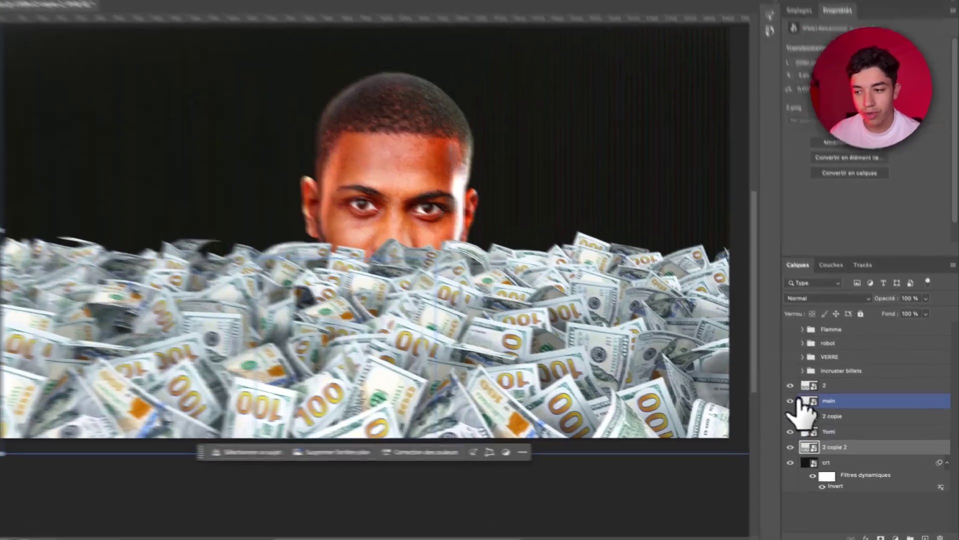
left_click(806, 394)
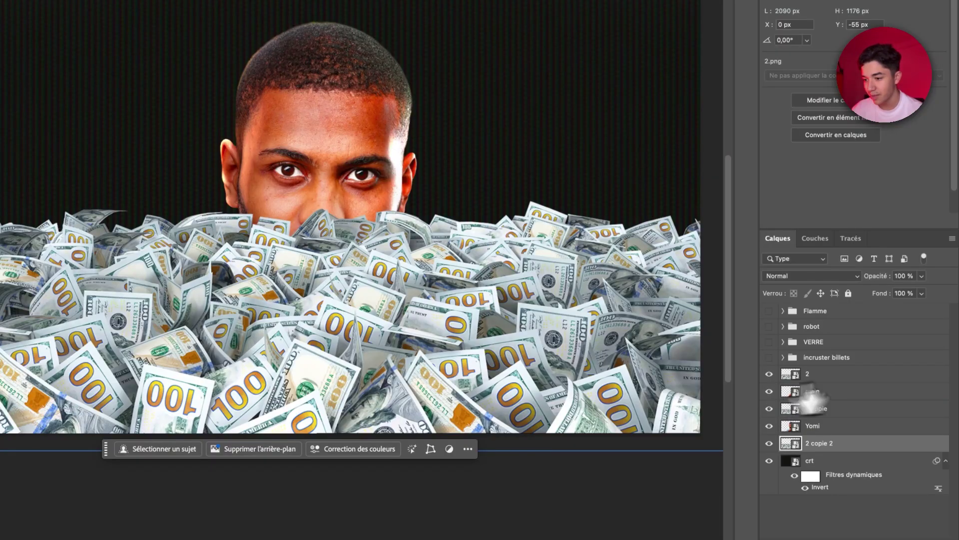
Lower the top banknote layer's opacity to 25% so the hand shows through
left_click(826, 374)
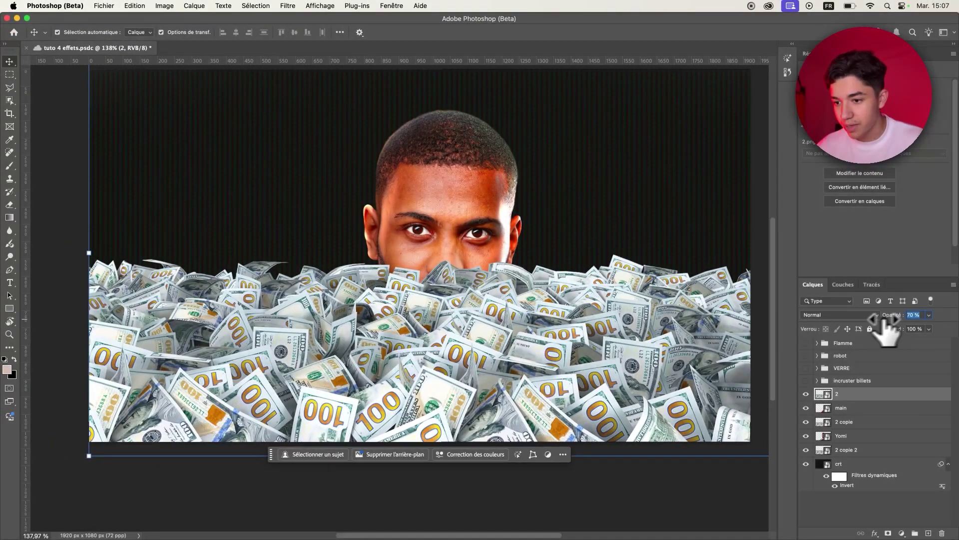
left_click_drag(893, 321, 858, 329)
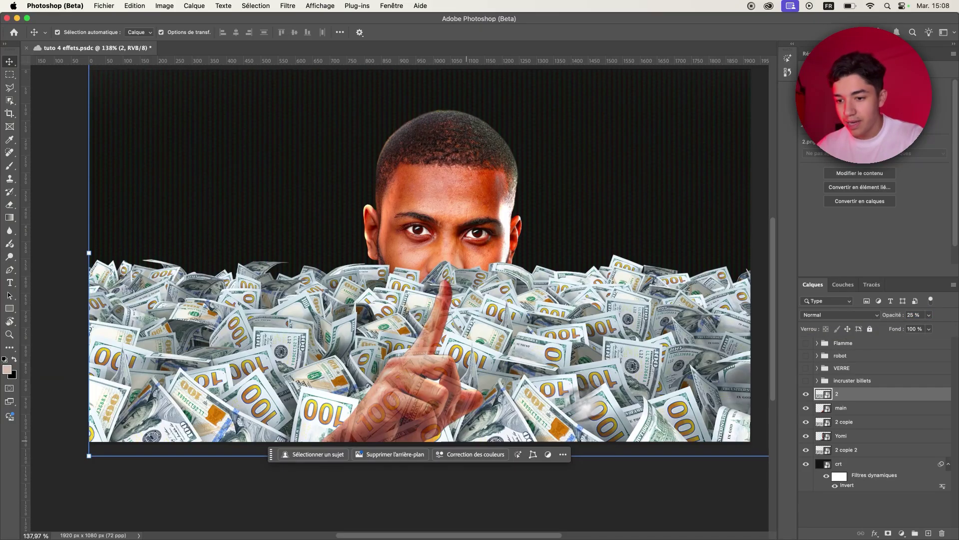
scroll(437, 450, "up", 2)
scroll(437, 450, "up", 3)
Outline two bill areas over the hand's base with the Polygonal Lasso
key("l")
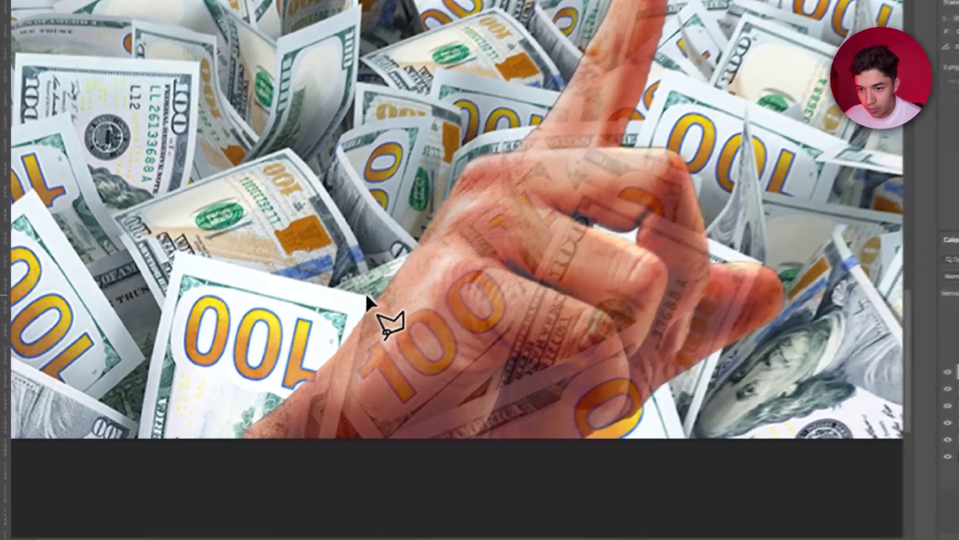
left_click(325, 329)
left_click(332, 470)
left_click(220, 454)
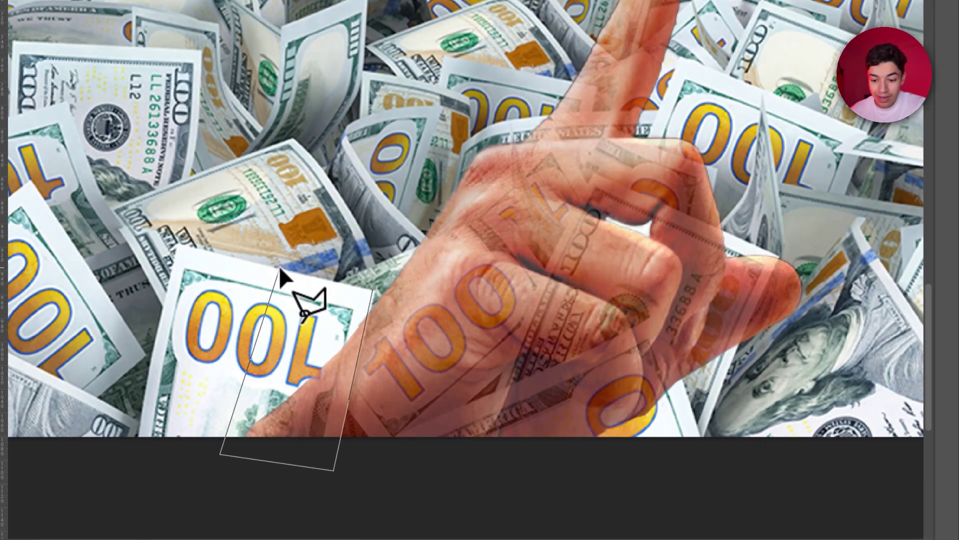
double_click(279, 265)
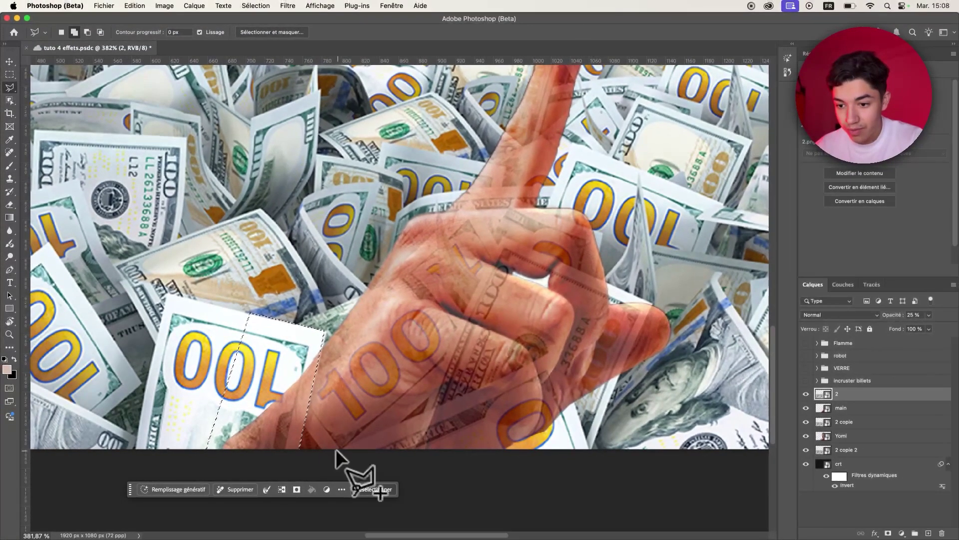
left_click(337, 449, "shift")
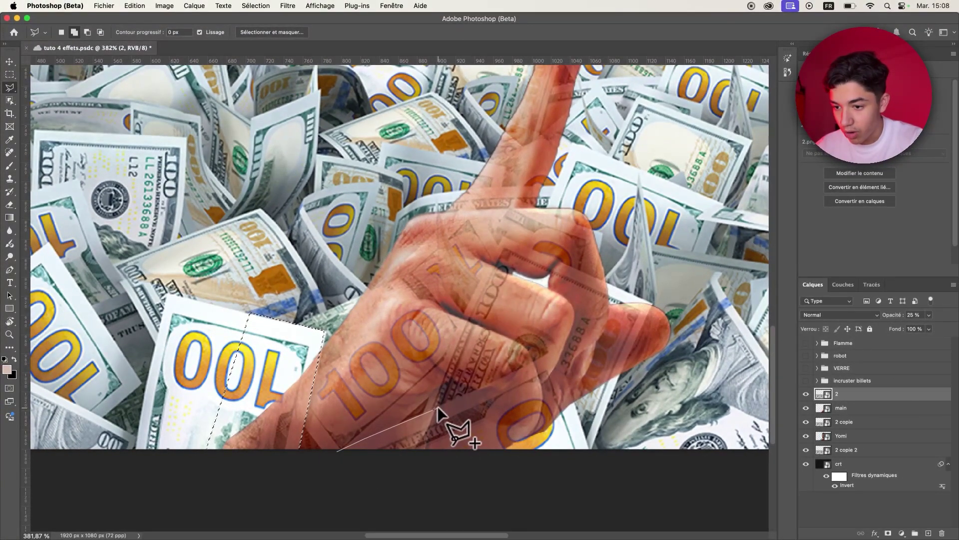
left_click(525, 367)
left_click(556, 347)
double_click(582, 454)
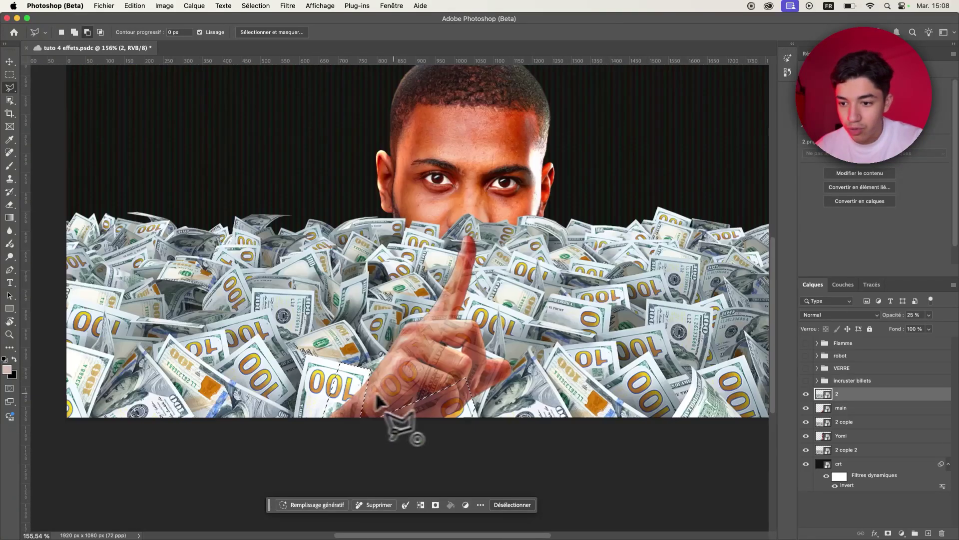
Add a third outlined area near the knuckles to the selection
scroll(376, 391, "down", 3)
scroll(385, 395, "up", 1)
scroll(371, 393, "up", 2)
scroll(366, 391, "up", 2)
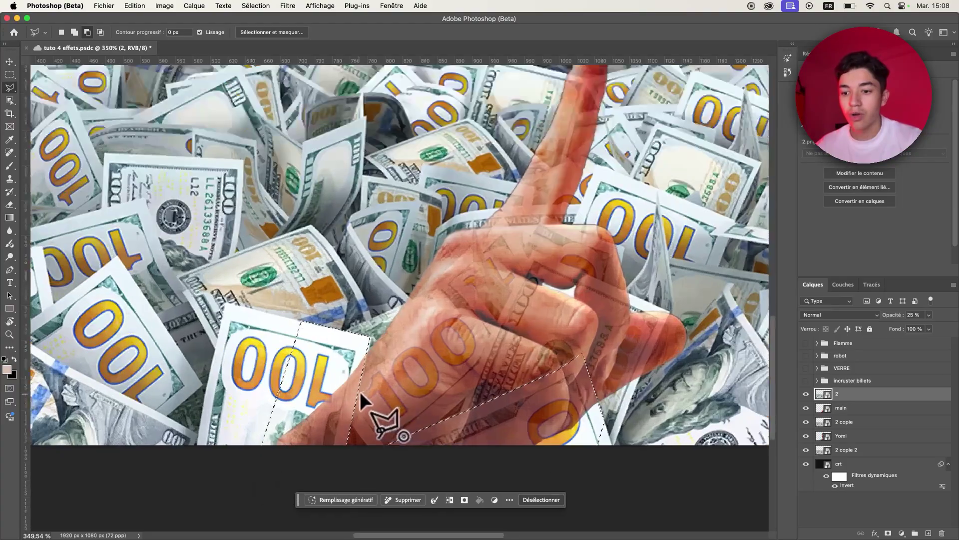
scroll(359, 391, "up", 3)
scroll(330, 440, "up", 3)
scroll(321, 454, "up", 3)
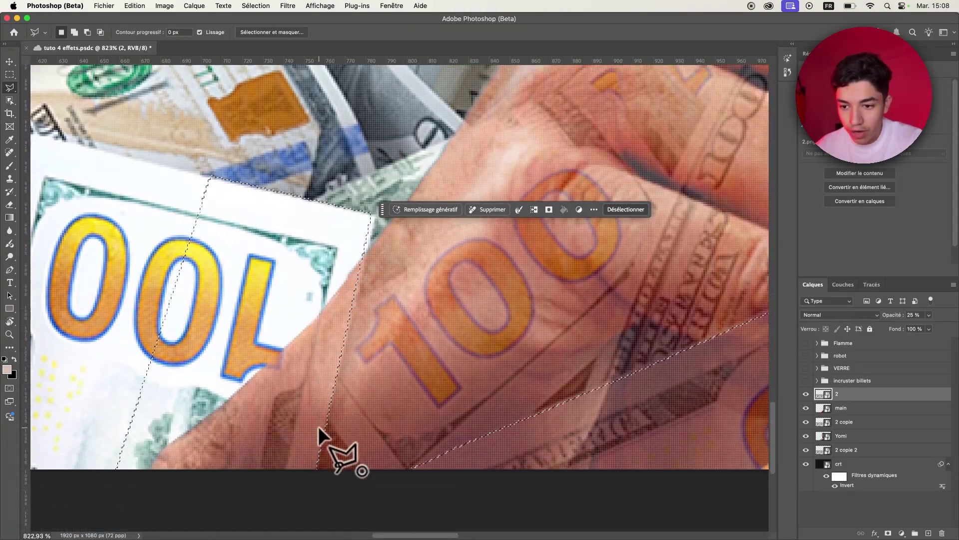
scroll(318, 430, "up", 3)
scroll(317, 425, "down", 10)
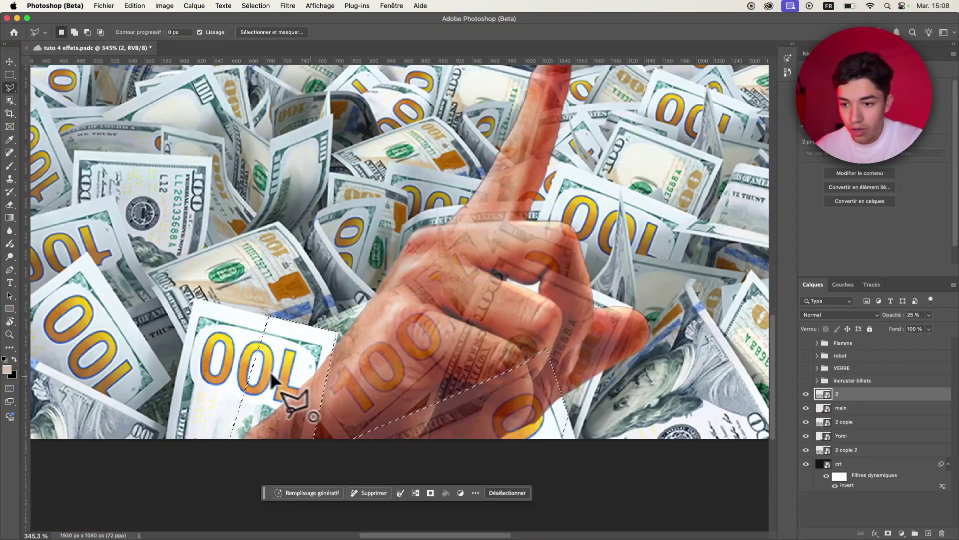
scroll(446, 416, "up", 1)
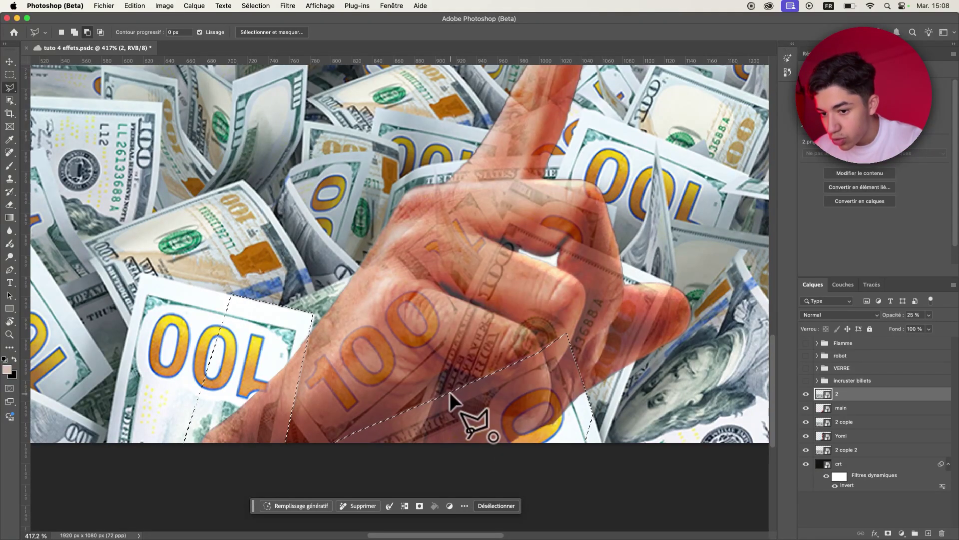
scroll(450, 391, "down", 1)
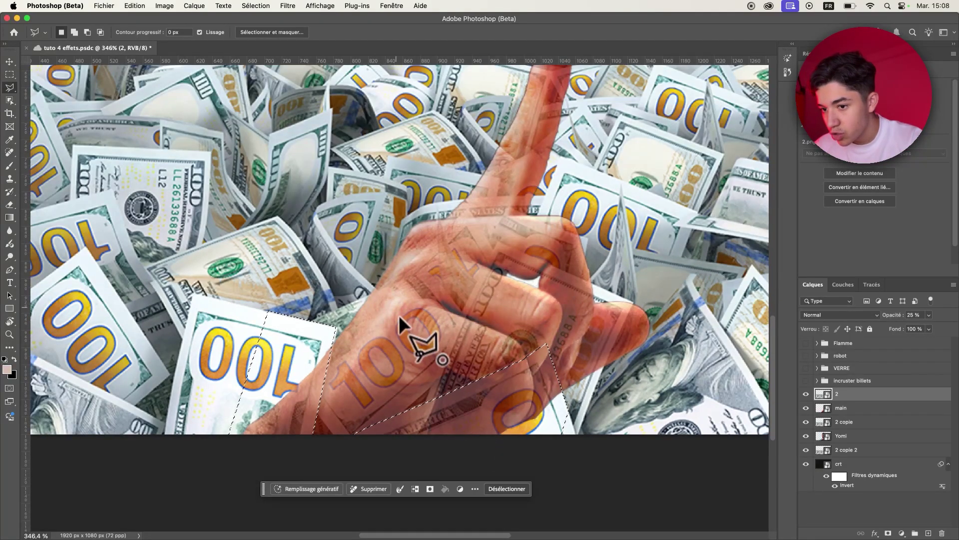
left_click(393, 267)
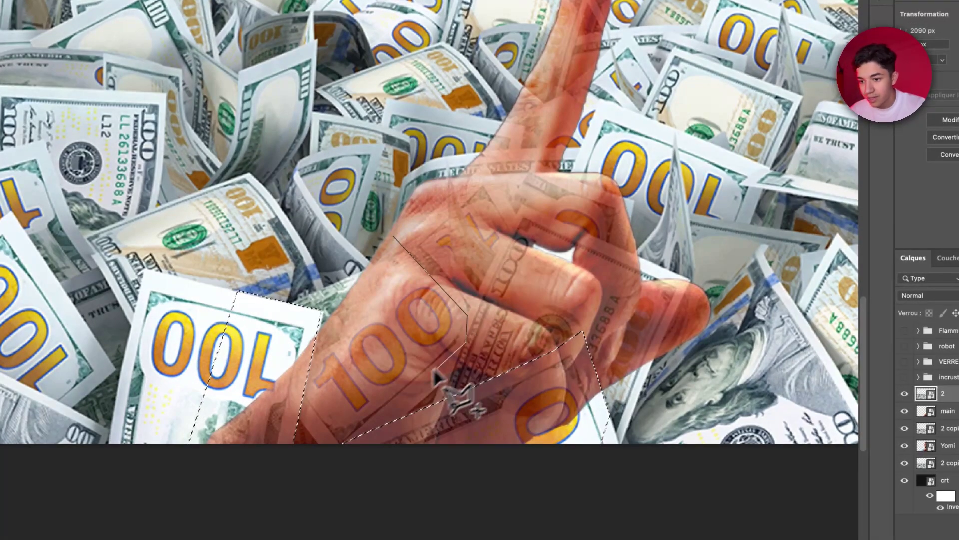
left_click(434, 374)
double_click(344, 386)
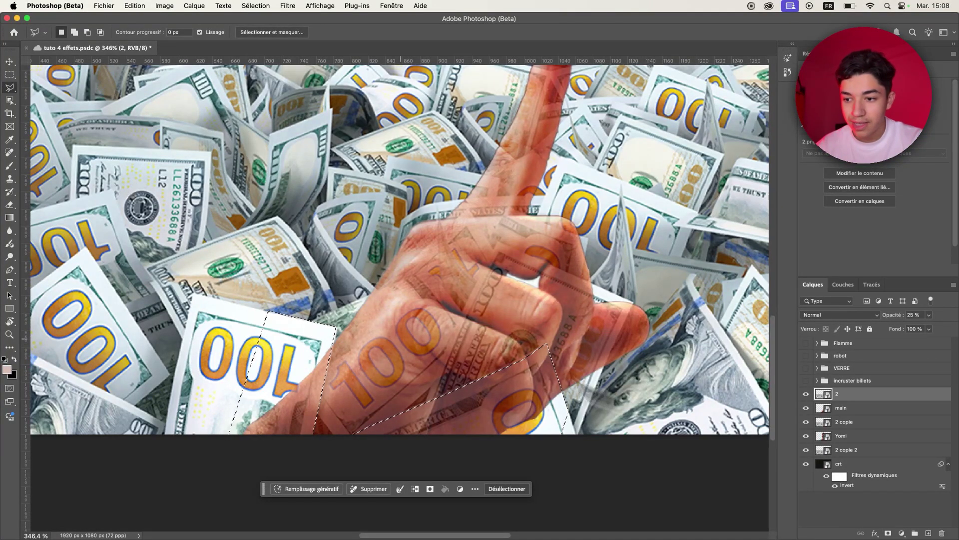
Mask the top banknote layer so only the selected bills cover the hand
left_click(902, 533)
left_click(888, 533)
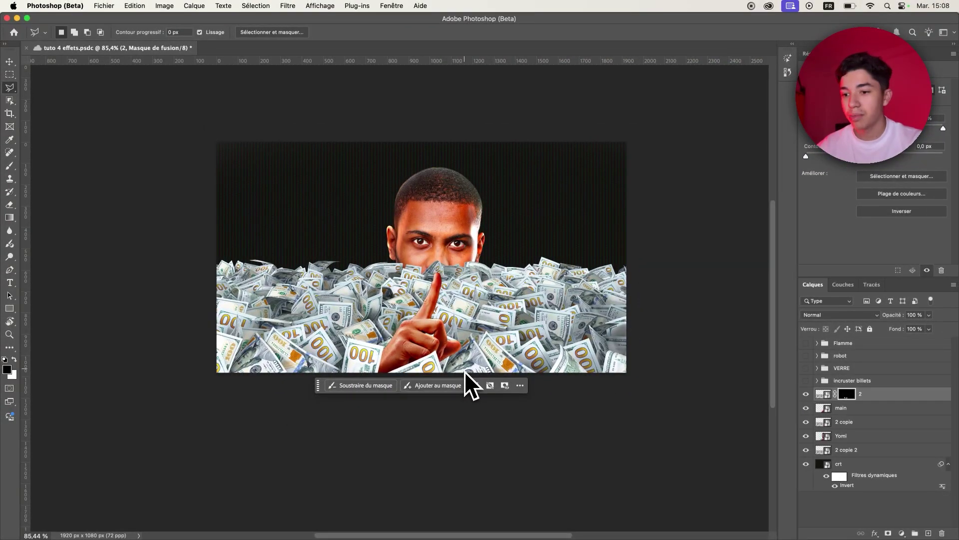
scroll(442, 322, "up", 2)
scroll(402, 303, "up", 3)
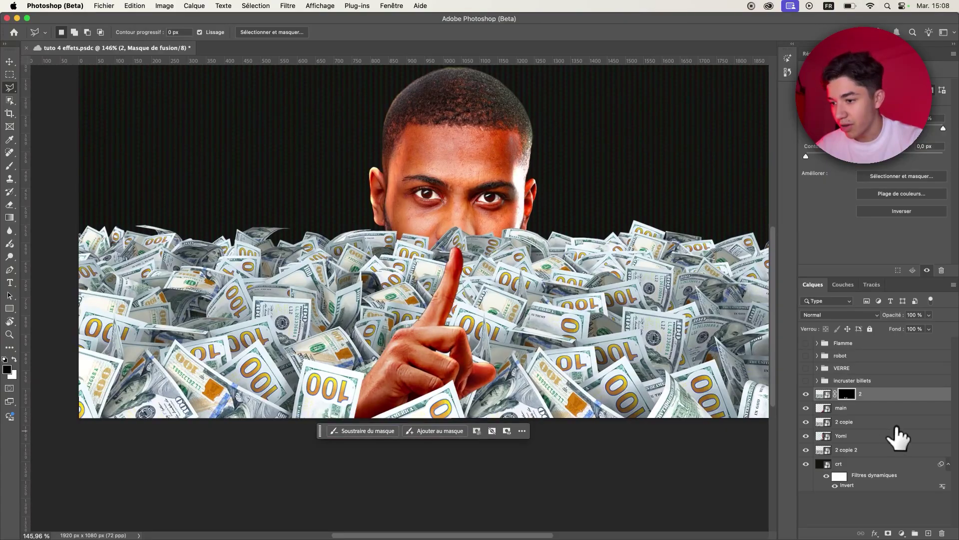
Select the first banknote copy layer and make it fainter over the shirt
left_click(896, 423)
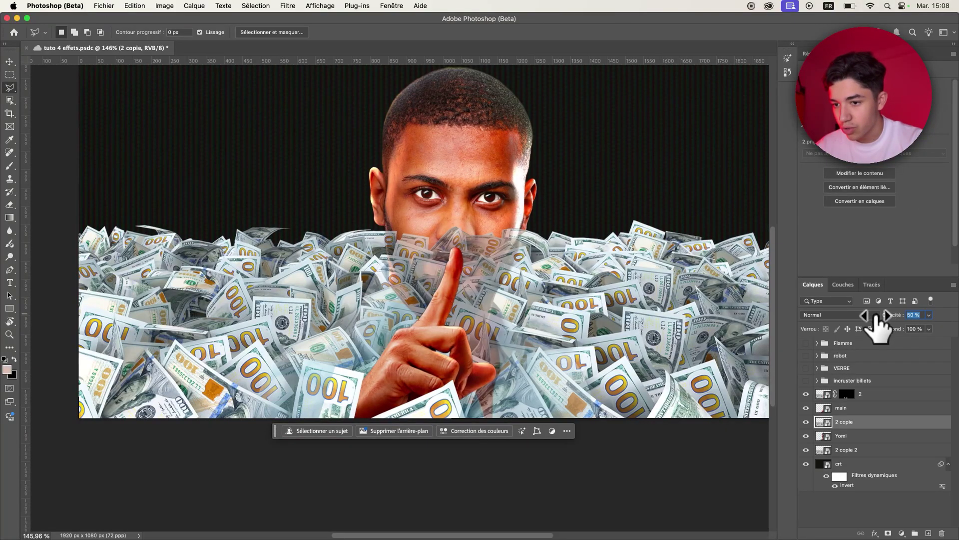
left_click_drag(875, 316, 872, 315)
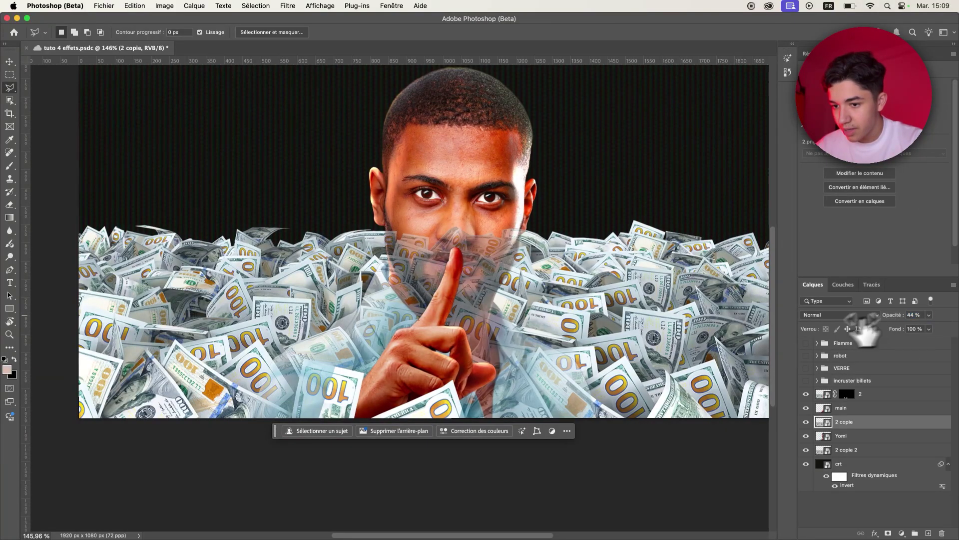
scroll(450, 354, "up", 5)
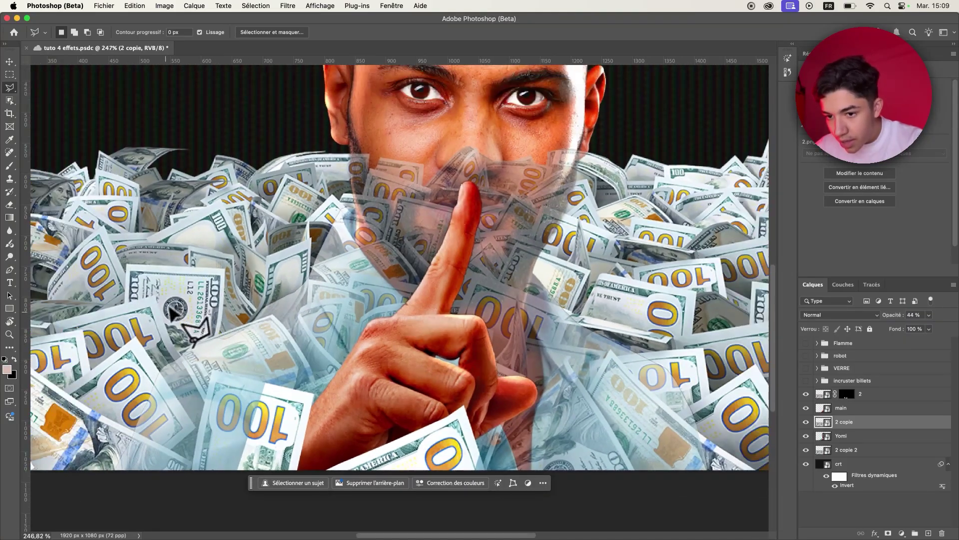
scroll(173, 310, "up", 5)
Lasso the bills overlapping the shirt beside the hand and delete them
left_click(274, 359)
left_click(393, 316)
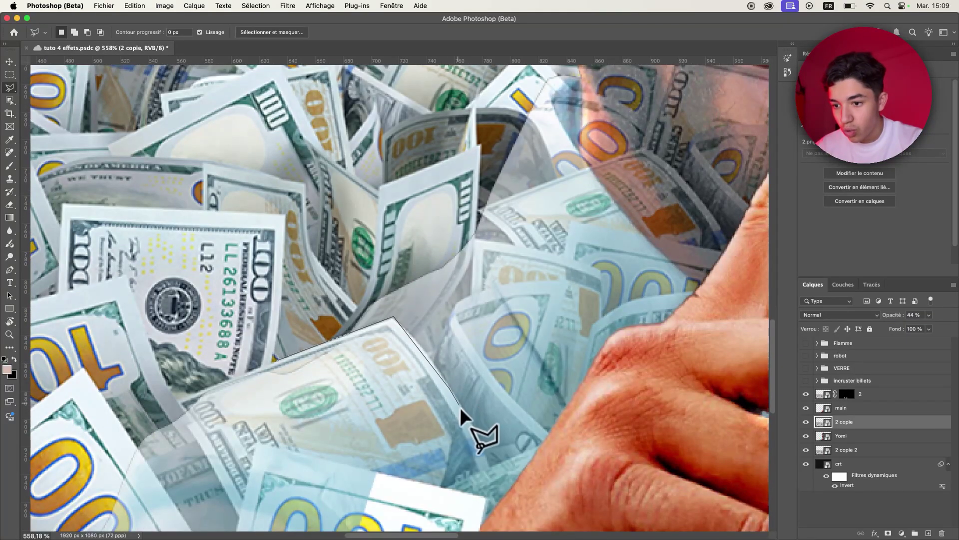
double_click(433, 361)
key("super+d")
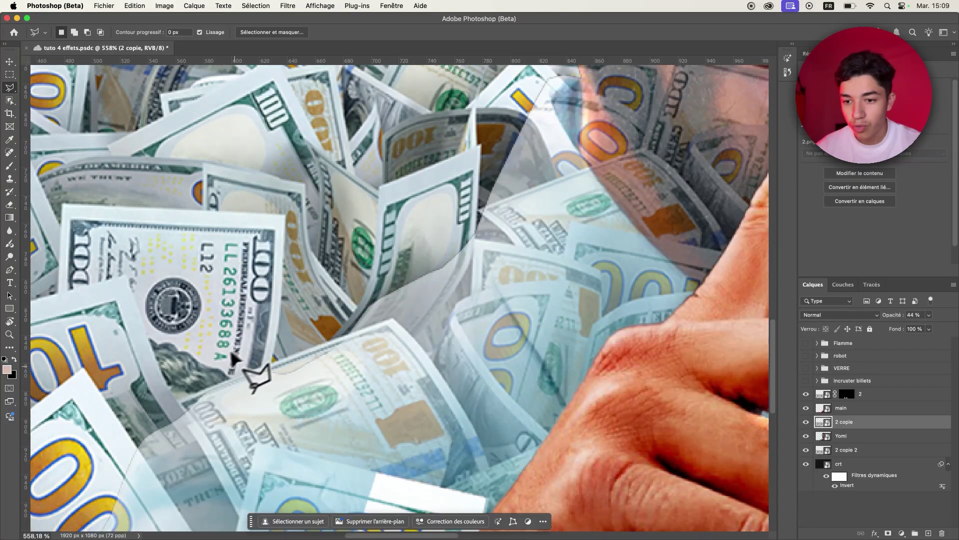
left_click(268, 365)
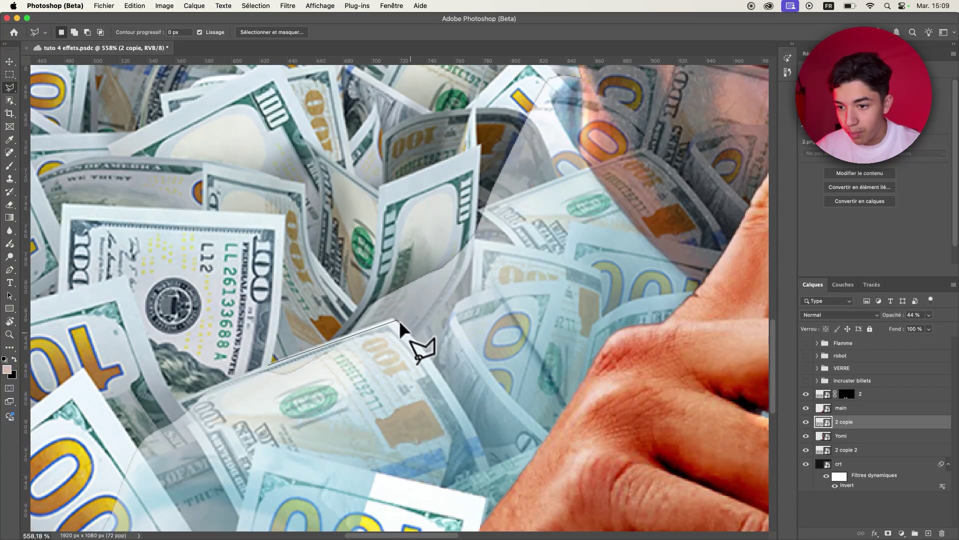
left_click(428, 350)
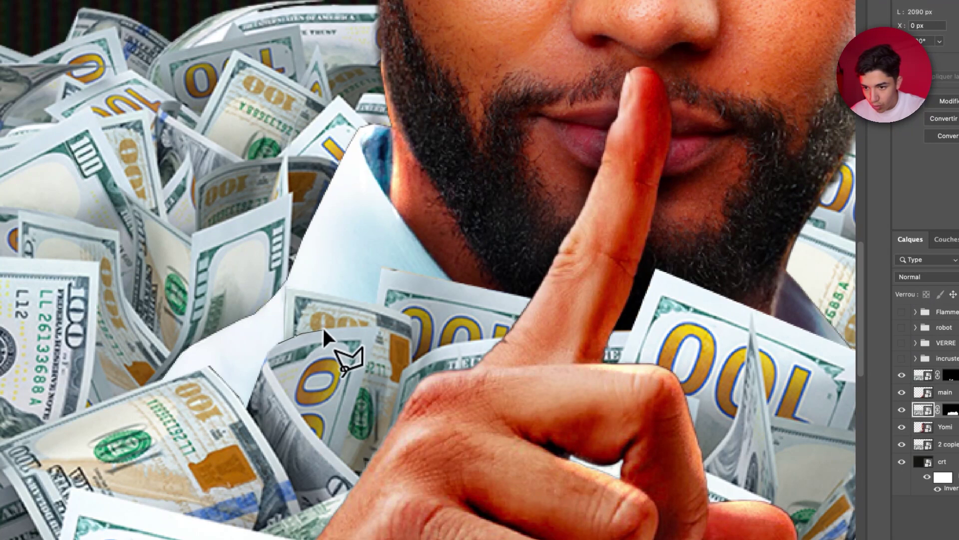
left_click(375, 326)
left_click(341, 452)
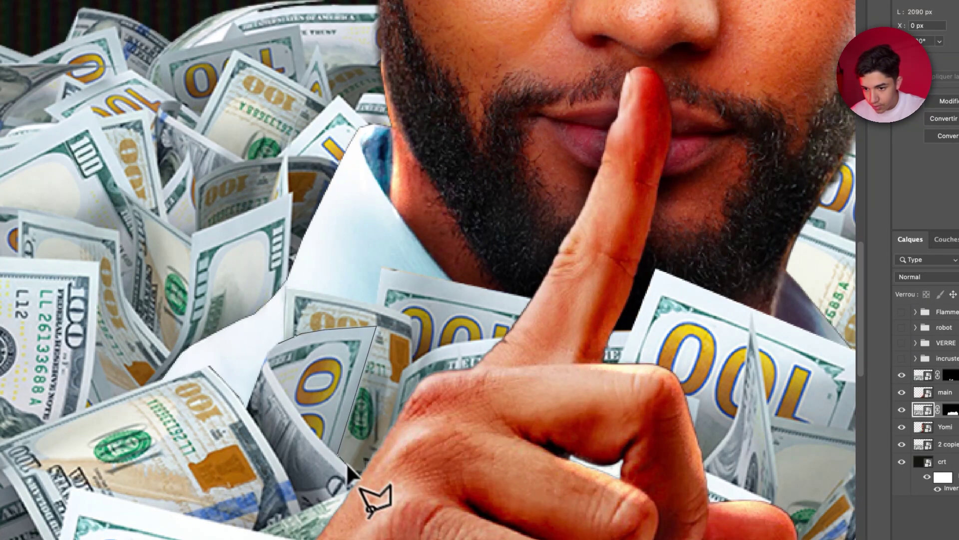
double_click(359, 476)
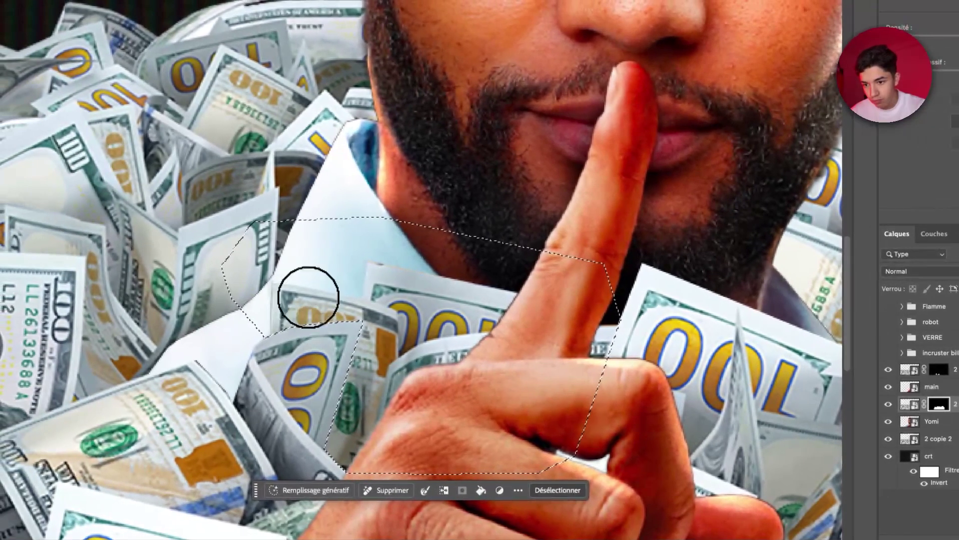
key("BackSpace")
key("ctrl+d")
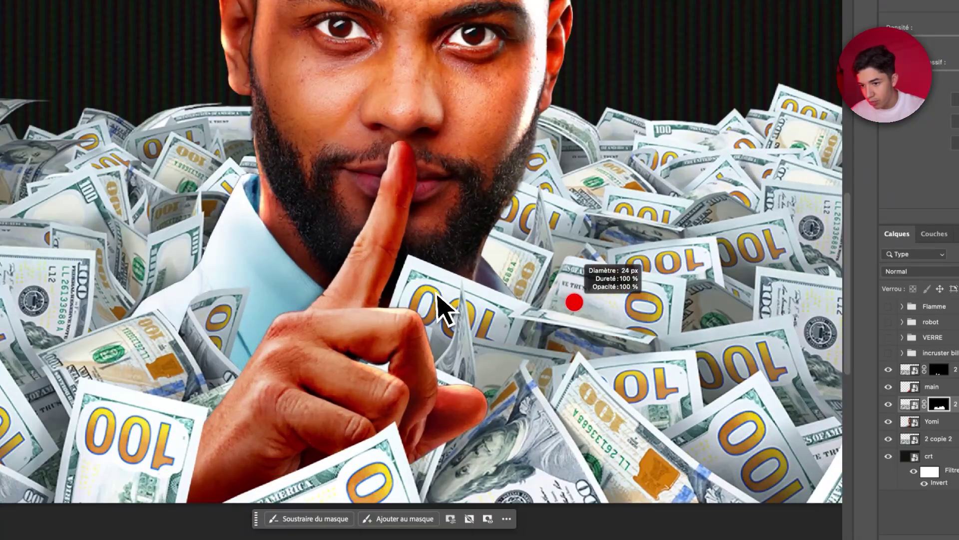
scroll(438, 302, "down", 3)
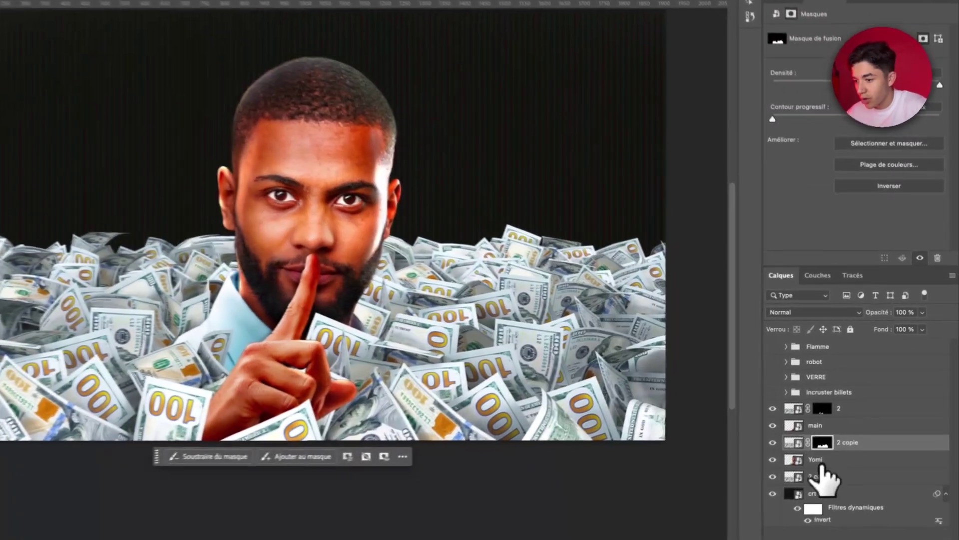
Add a Curves adjustment above Yomi with the top point pulled down to darken
left_click(842, 435)
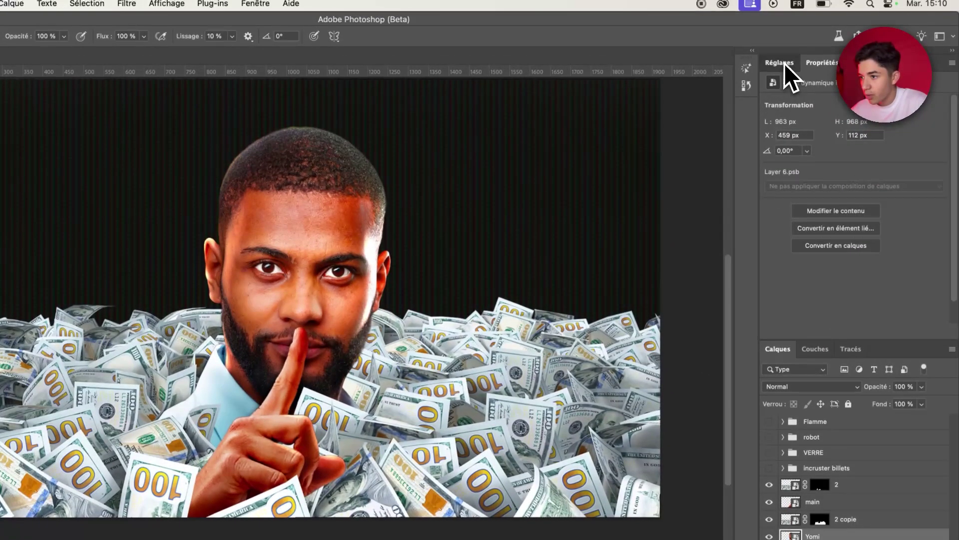
left_click(783, 64)
left_click(806, 163)
mouse_move(939, 135)
left_mouse_down()
mouse_move(947, 211)
mouse_move(948, 190)
mouse_move(921, 249)
mouse_move(869, 257)
left_mouse_up()
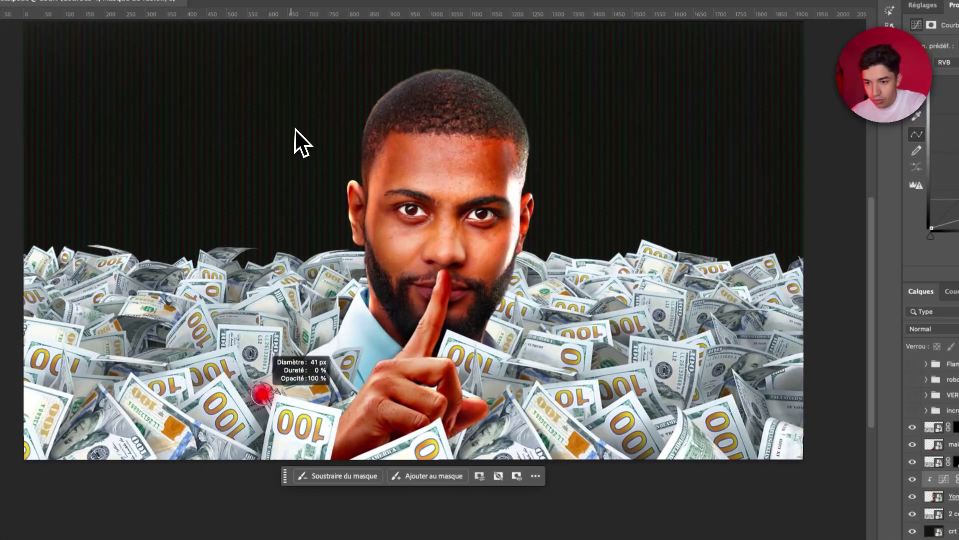
Paint the Courbes 4 mask with a large soft brush, white over the hand, black over the shirt
left_click_drag(263, 395, 353, 396)
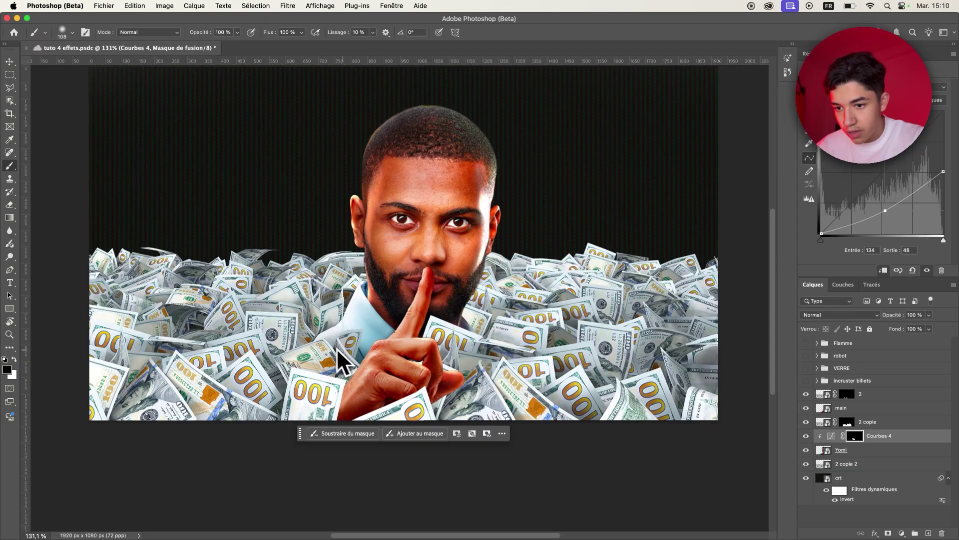
scroll(337, 347, "up", 5)
key("x")
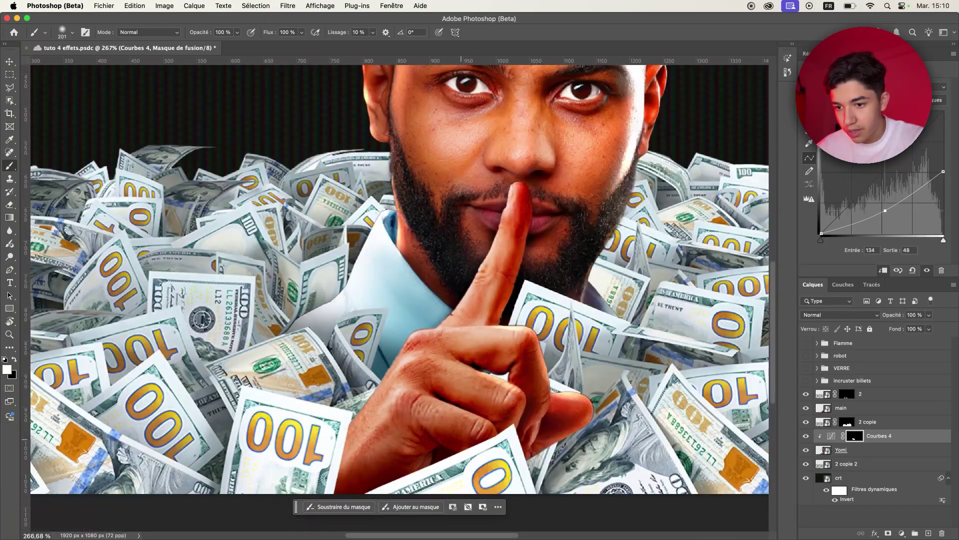
left_click_drag(447, 415, 427, 398)
left_click_drag(165, 282, 180, 279)
scroll(429, 285, "down", 2)
key("x")
left_click_drag(325, 227, 323, 230)
left_click_drag(505, 313, 492, 312)
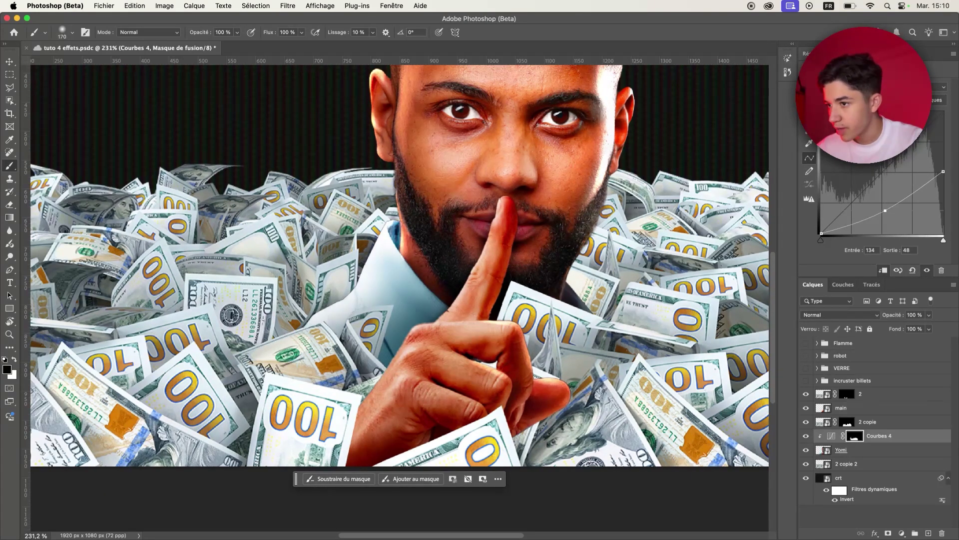
Darken a second Curves layer, Courbes 5, and invert its mask with Ctrl+I
left_click_drag(943, 111, 943, 165)
left_click_drag(888, 195, 888, 219)
key("ctrl+i")
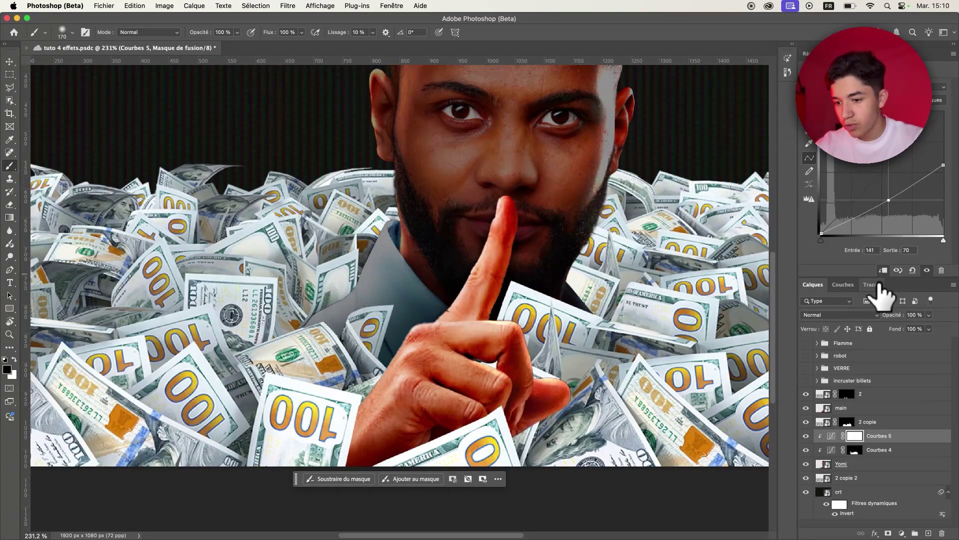
Paint a 15 px stroke along the bill edge on the Courbes 5 mask, then undo it
left_click_drag(360, 299, 344, 299)
scroll(377, 331, "up", 5)
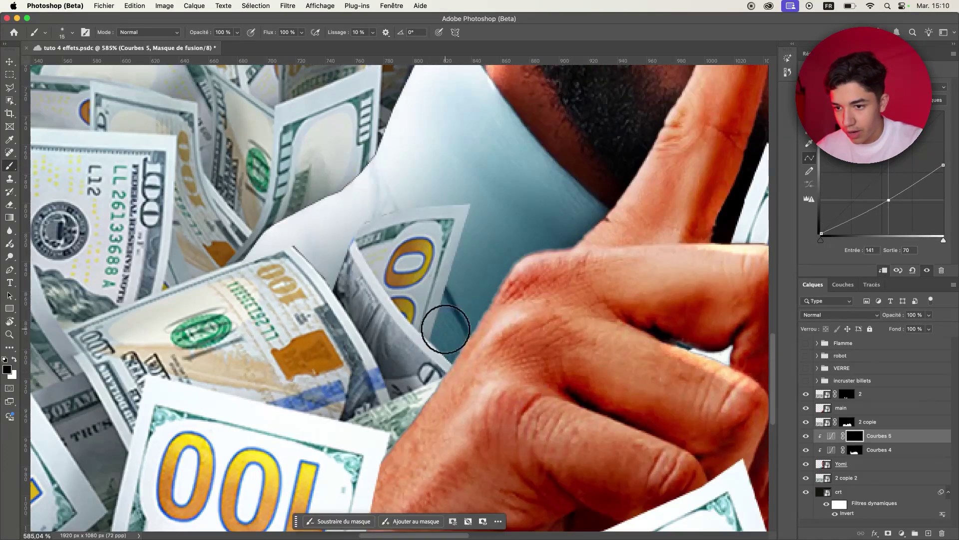
left_click_drag(463, 220, 444, 321)
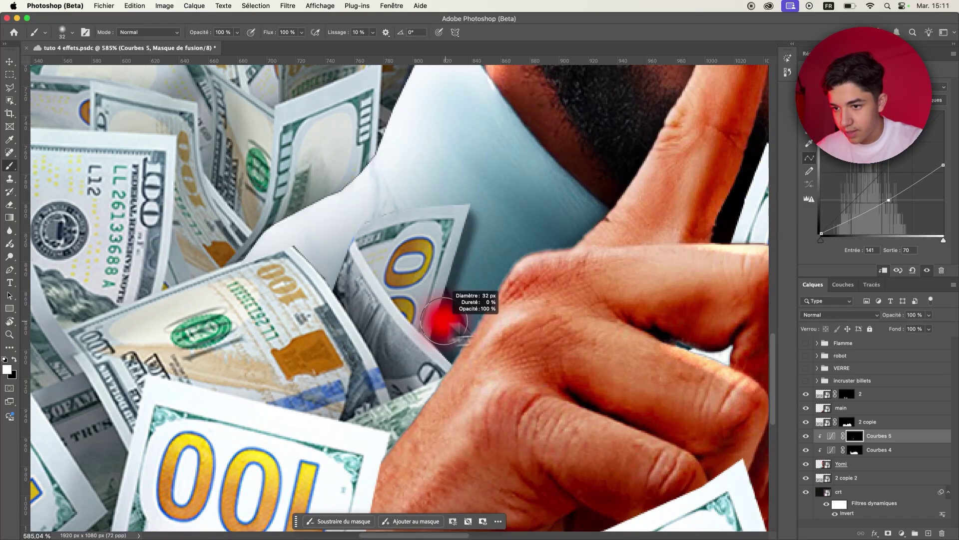
key("ctrl+z")
scroll(548, 310, "down", 5)
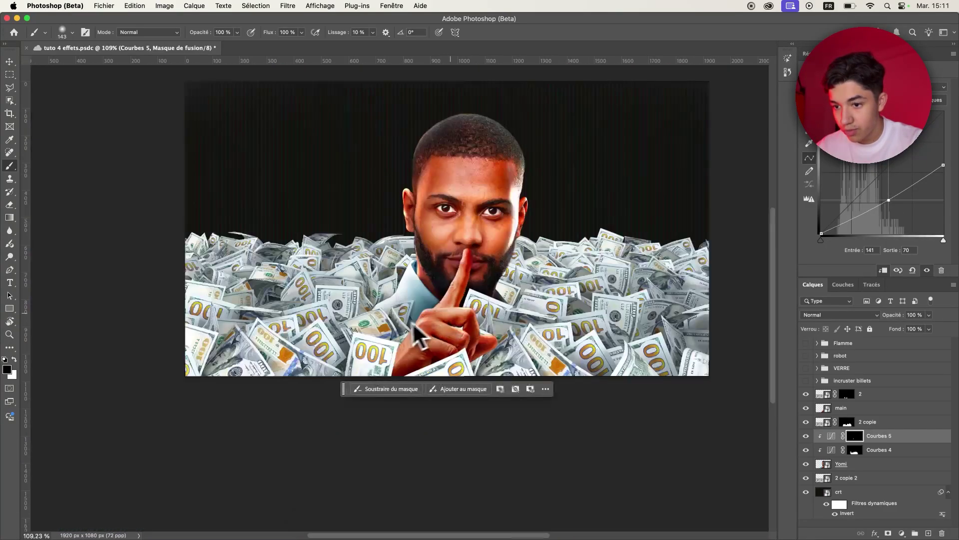
scroll(525, 317, "up", 4)
Set the brush to 43 px and Alt-drag a copy of Courbes 4 above the main layer
left_click_drag(524, 311, 421, 297)
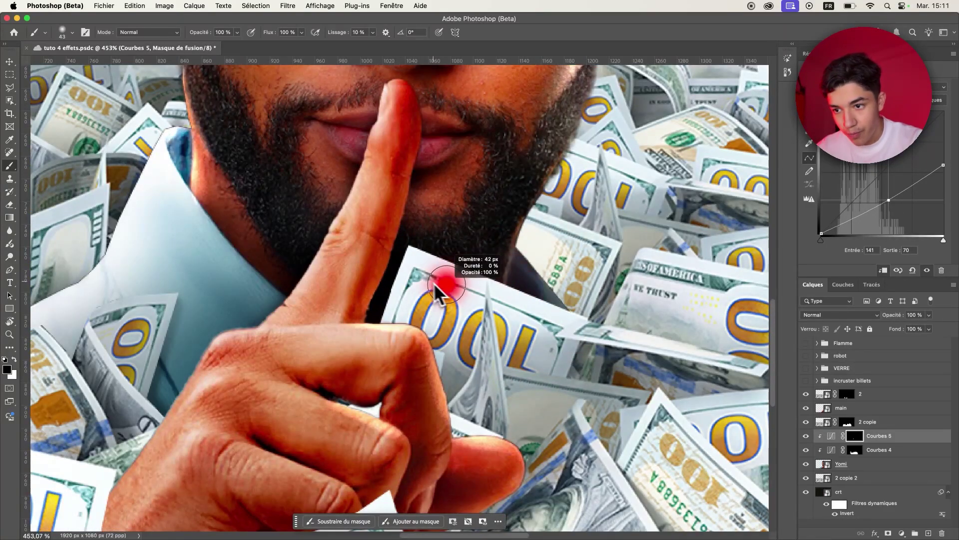
scroll(440, 284, "down", 5)
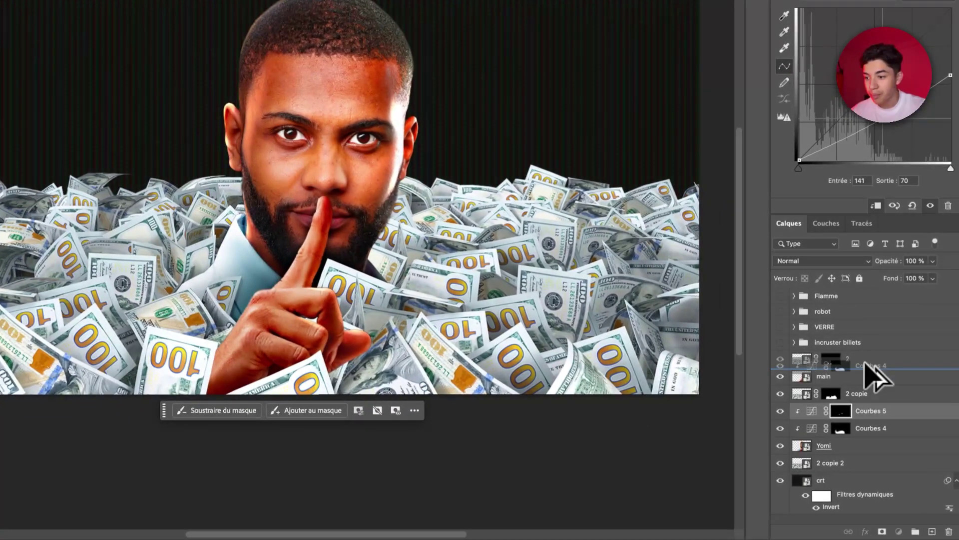
left_click_drag(867, 428, 902, 370)
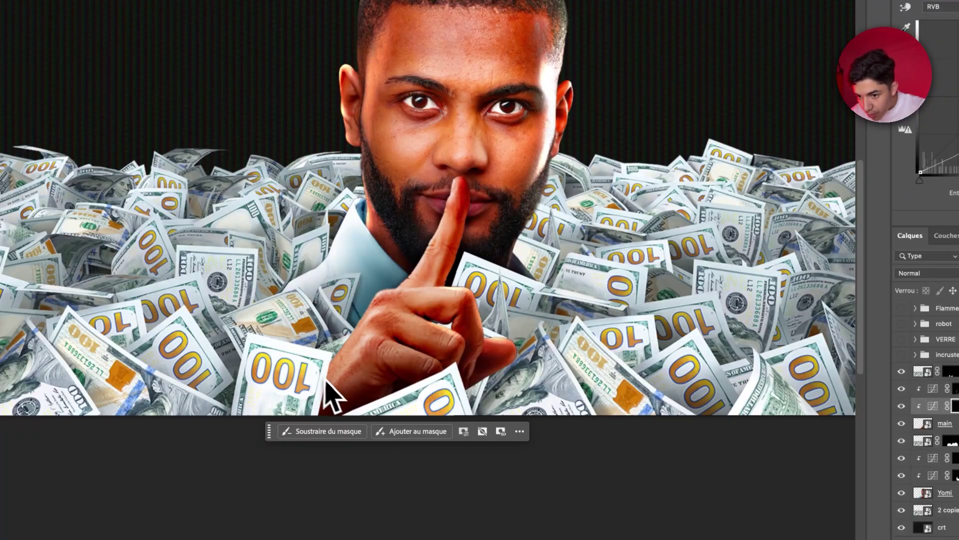
scroll(327, 395, "up", 5)
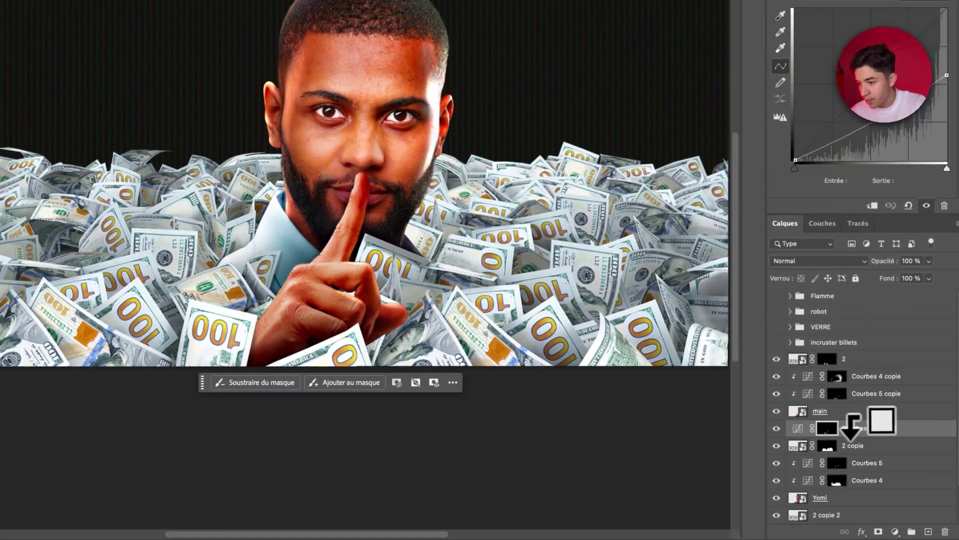
Copy Courbes 5 below main and paint its mask over the bills beside the hand
left_click_drag(886, 423, 882, 444)
left_click(776, 359, "alt")
left_click(777, 359, "alt")
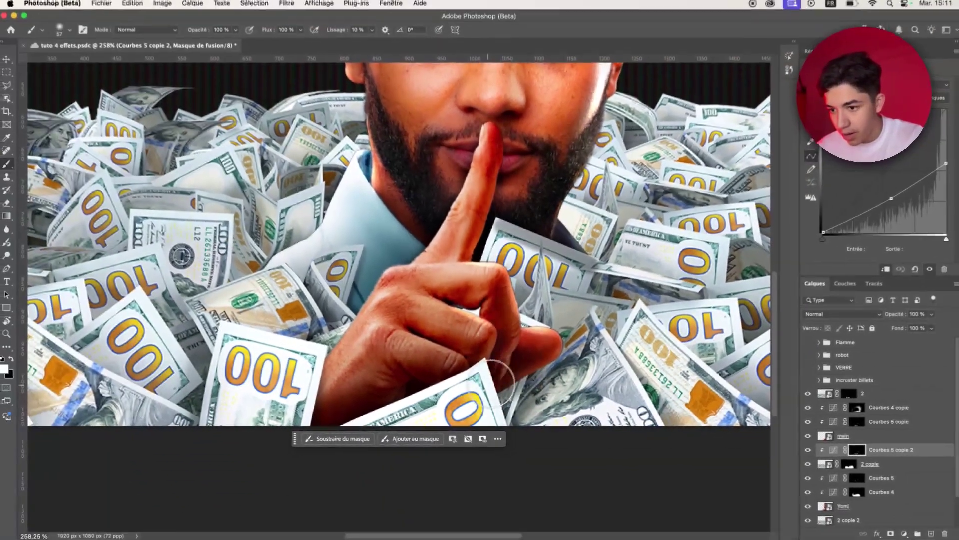
left_click_drag(570, 400, 516, 445)
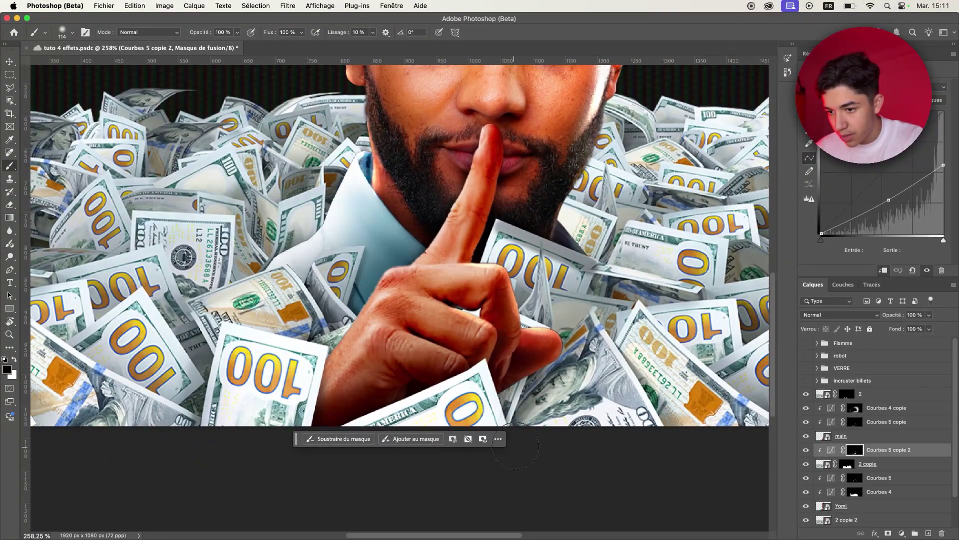
key("x")
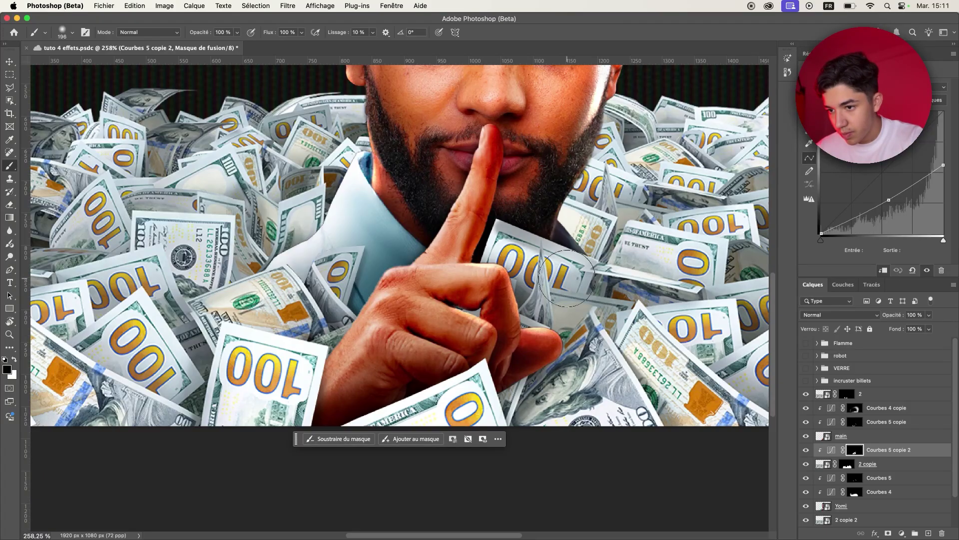
scroll(610, 328, "down", 2)
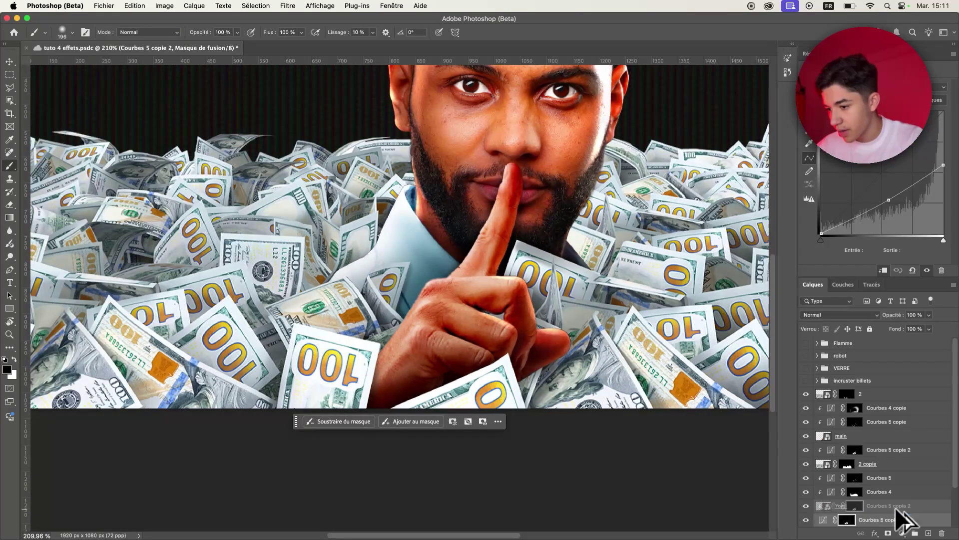
Place another curves copy beneath the Yomi layer
left_click_drag(927, 450, 878, 501)
scroll(480, 355, "down", 2)
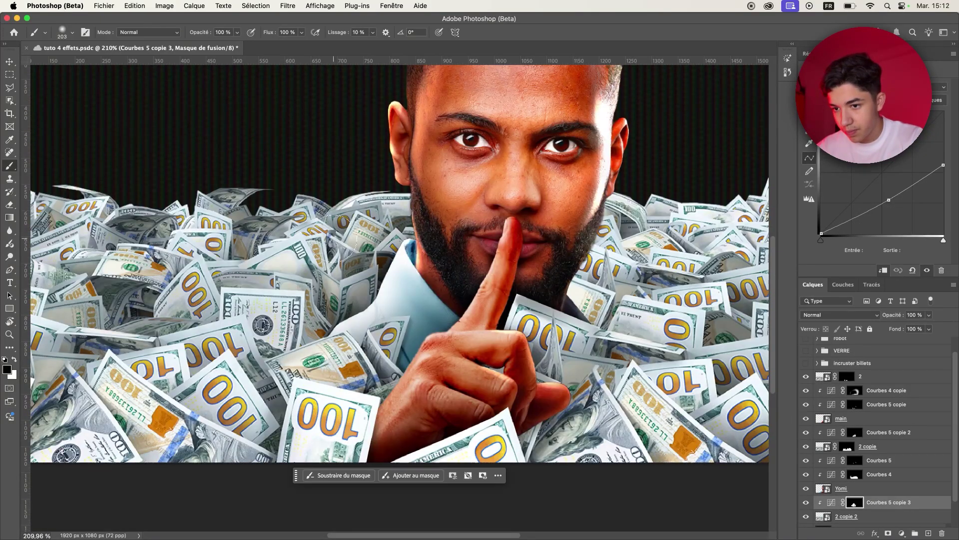
scroll(479, 355, "down", 3)
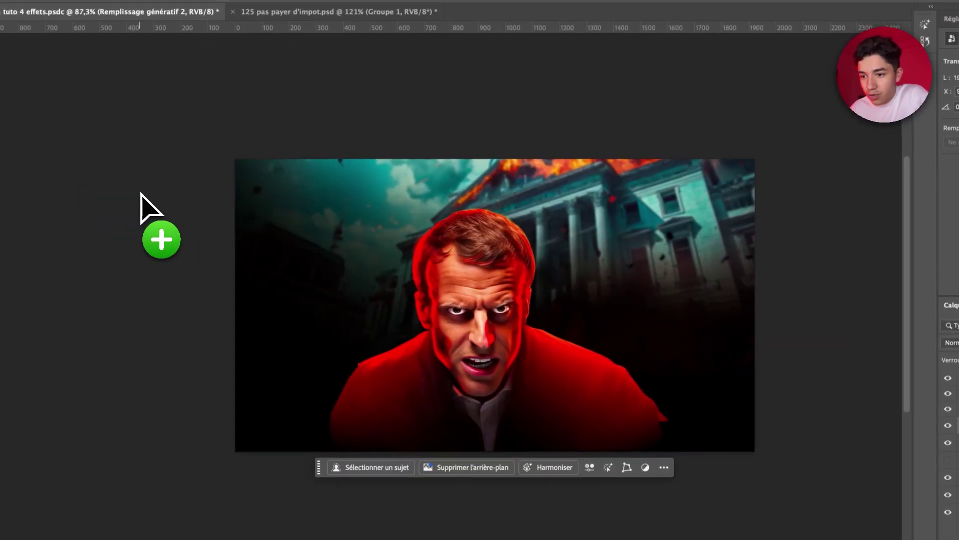
Place flame image 1.jpg, enlarge it over the canvas, and move it above Group 1
left_click_drag(363, 148, 145, 210)
mouse_move(514, 258)
left_mouse_down()
mouse_move(713, 231)
mouse_move(343, 388)
left_mouse_up()
mouse_move(364, 434)
left_mouse_down()
mouse_move(390, 428)
mouse_move(396, 353)
left_mouse_up()
key("Return")
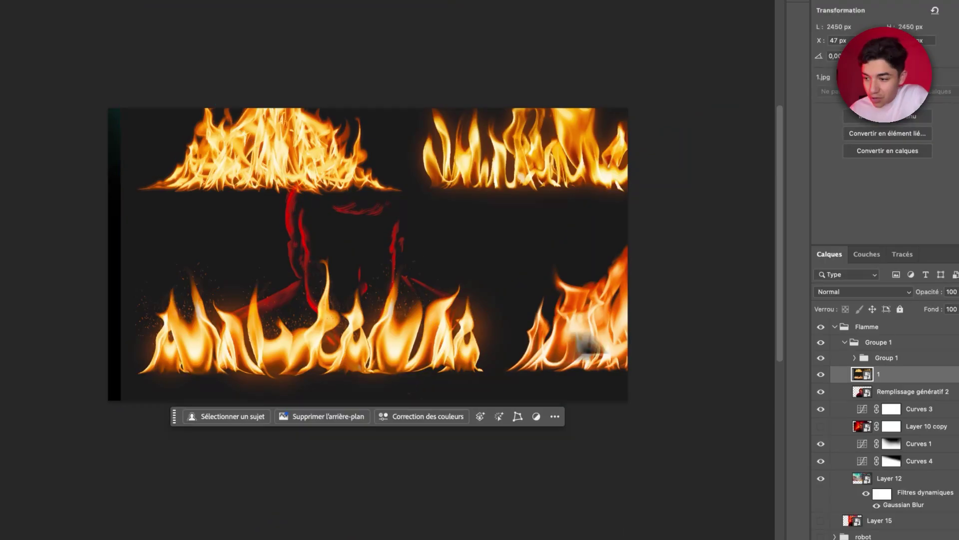
left_click_drag(857, 374, 849, 337)
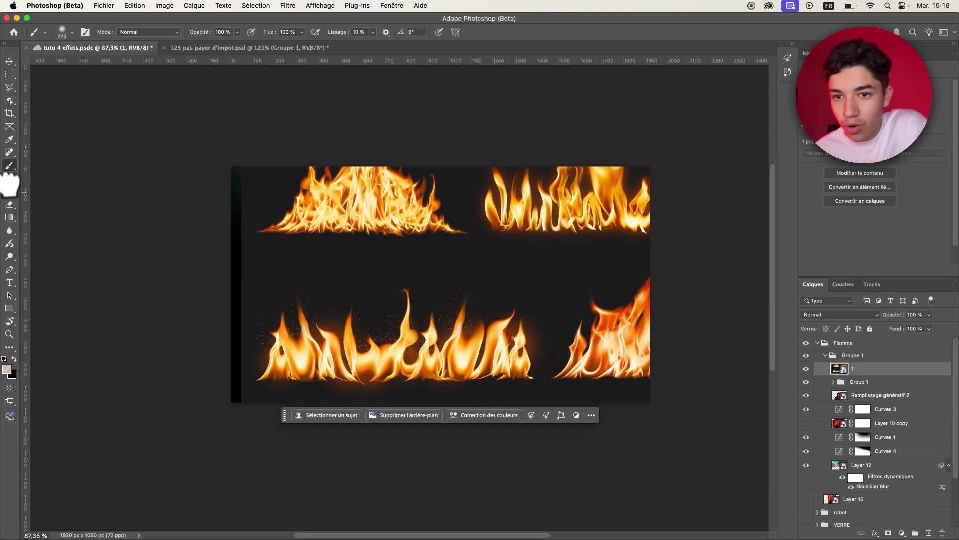
Try Superposition blending on the flames, zoom out, then revert to Normal and add Levels
left_click(10, 334)
scroll(343, 310, "up", 10)
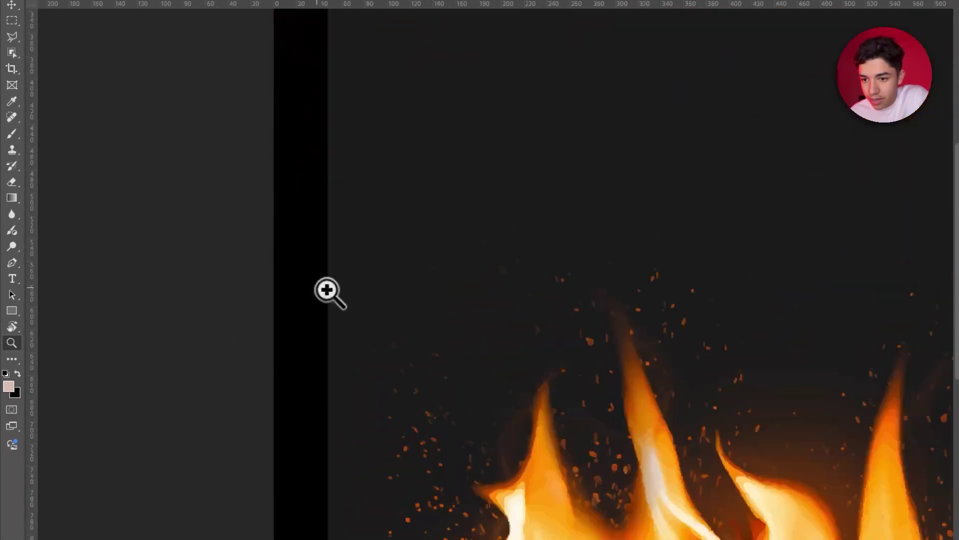
scroll(344, 250, "down", 4)
scroll(312, 250, "down", 3)
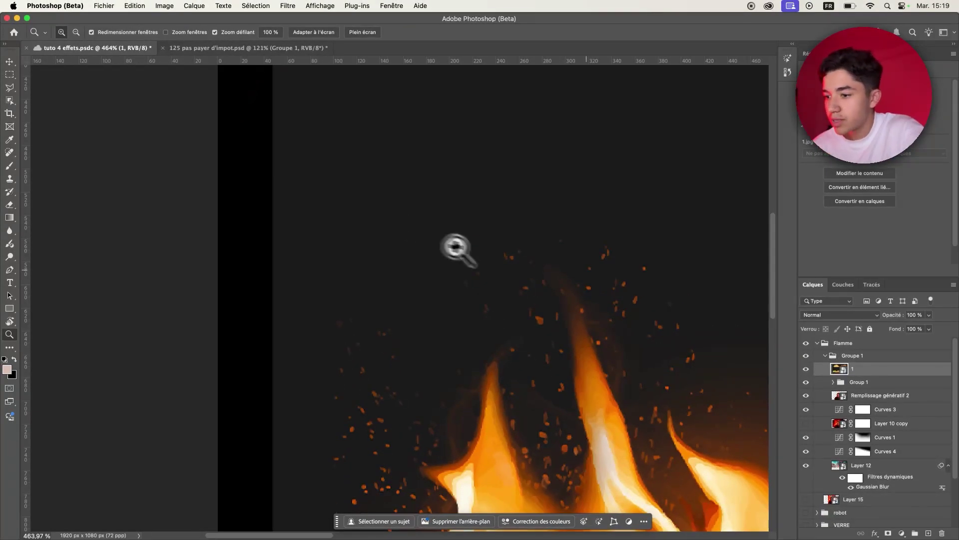
left_click(831, 317)
left_click(828, 414)
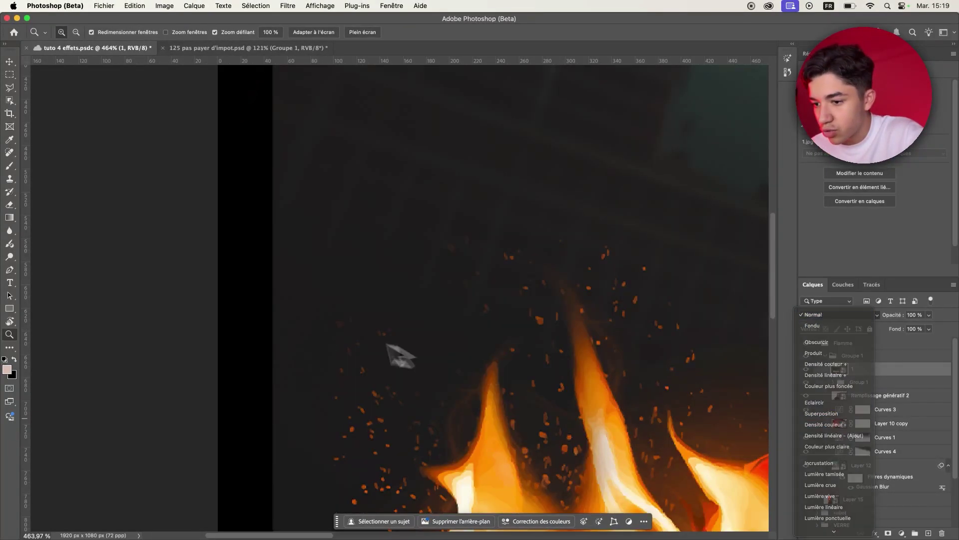
left_click_drag(293, 340, 263, 324)
mouse_move(325, 320)
left_mouse_down()
mouse_move(385, 321)
mouse_move(328, 241)
mouse_move(205, 218)
mouse_move(413, 242)
left_mouse_up()
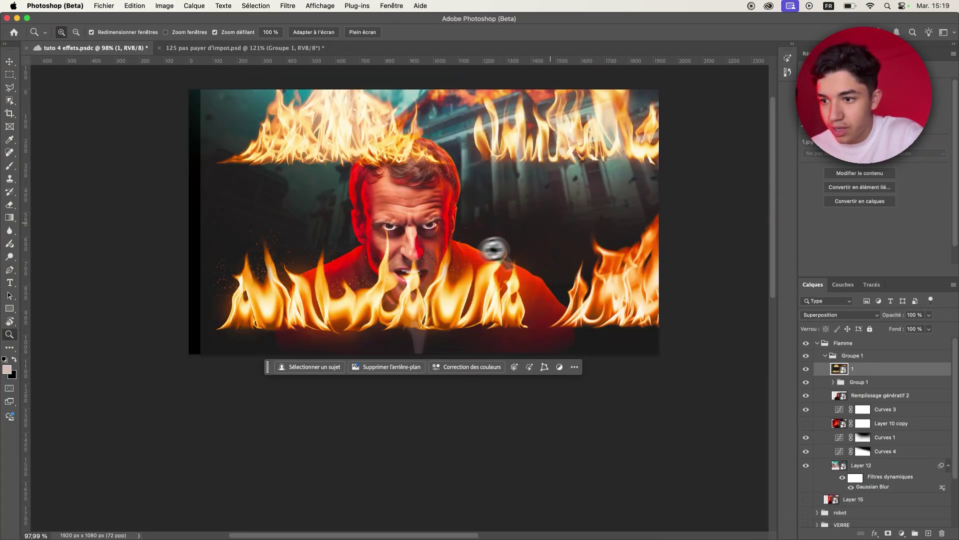
left_click(820, 315)
left_click(814, 216)
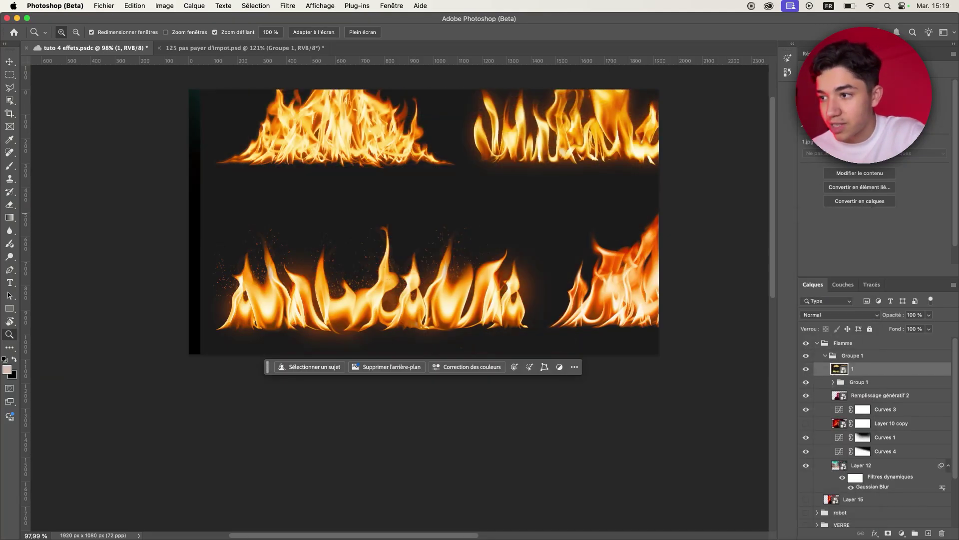
left_click(839, 151)
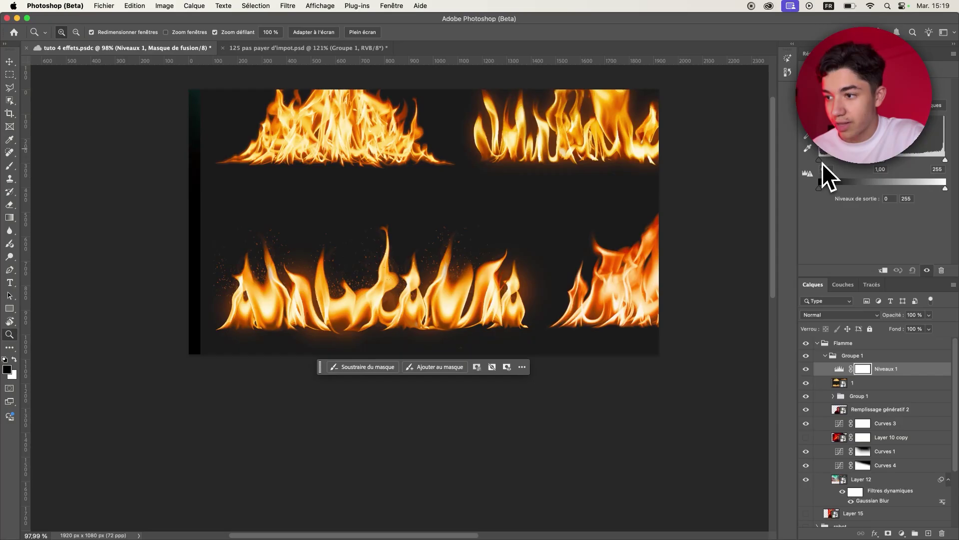
Set the Levels black input to about 29 and convert levels plus flames into a smart object
left_click_drag(821, 163, 836, 160)
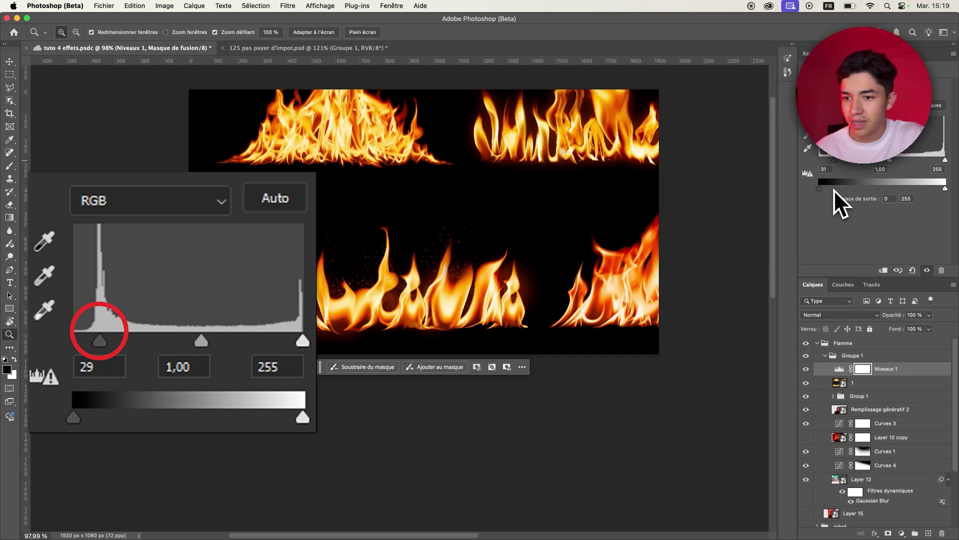
scroll(200, 210, "up", 5)
scroll(676, 236, "down", 5)
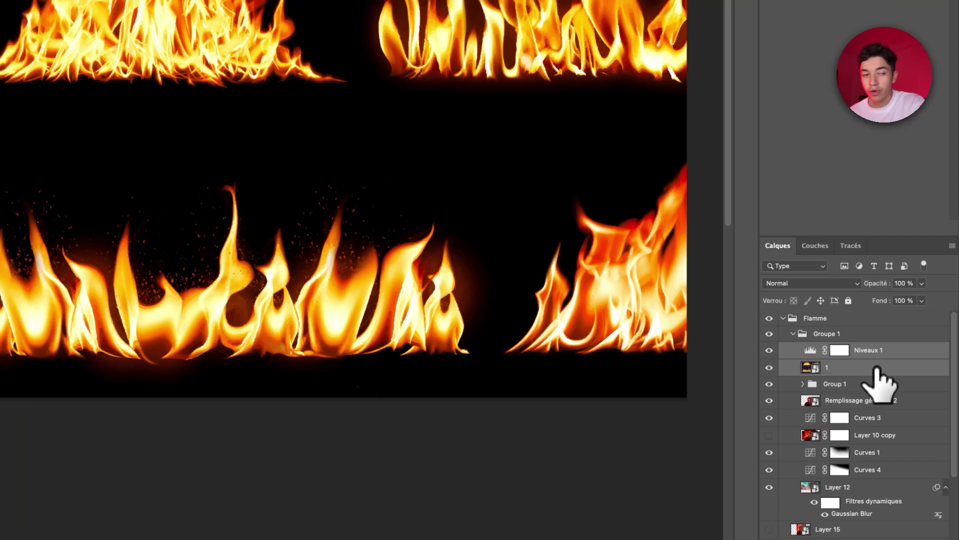
right_click(878, 376)
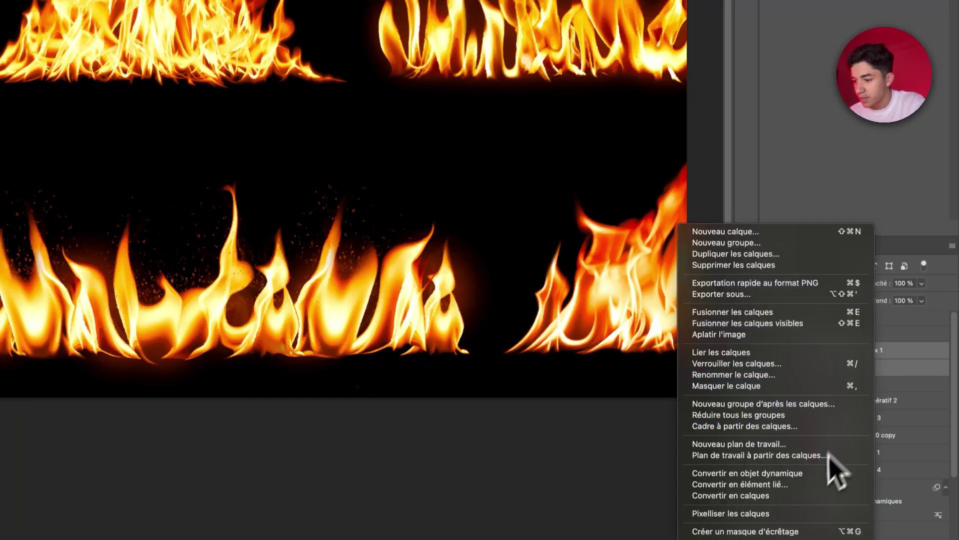
left_click(815, 472)
left_click(809, 283)
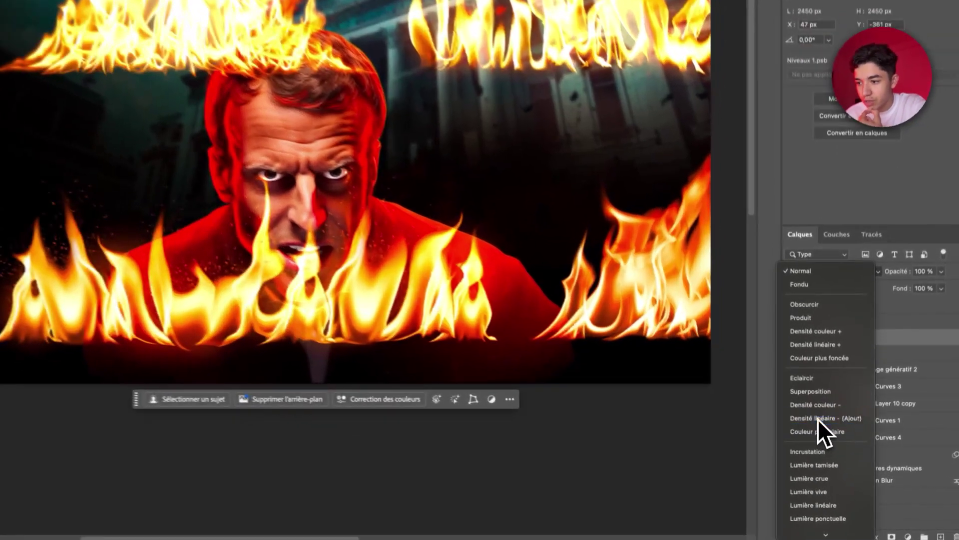
Set the flames to Densité linéaire - (Ajout) and give them an inverted layer mask
left_click(828, 435)
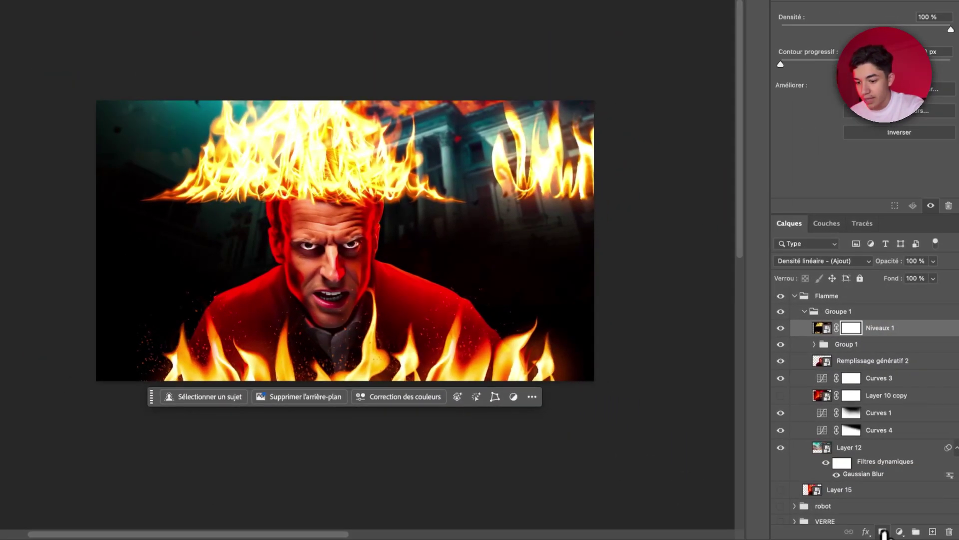
left_click(879, 526)
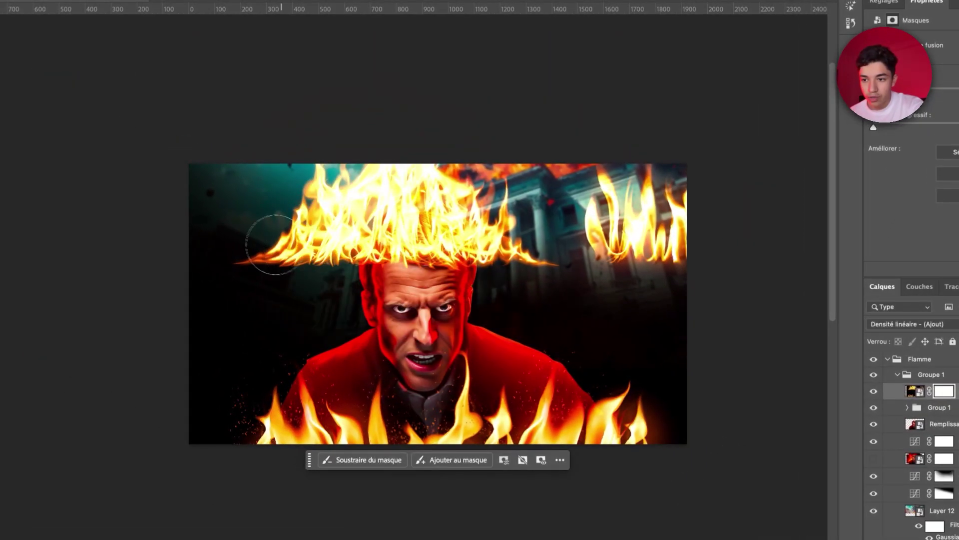
key("ctrl+i")
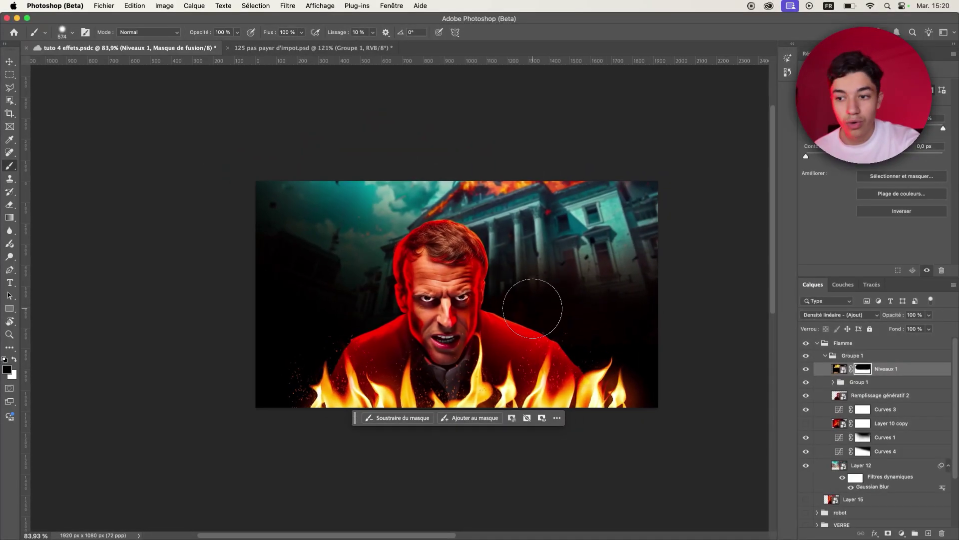
scroll(533, 308, "up", 2)
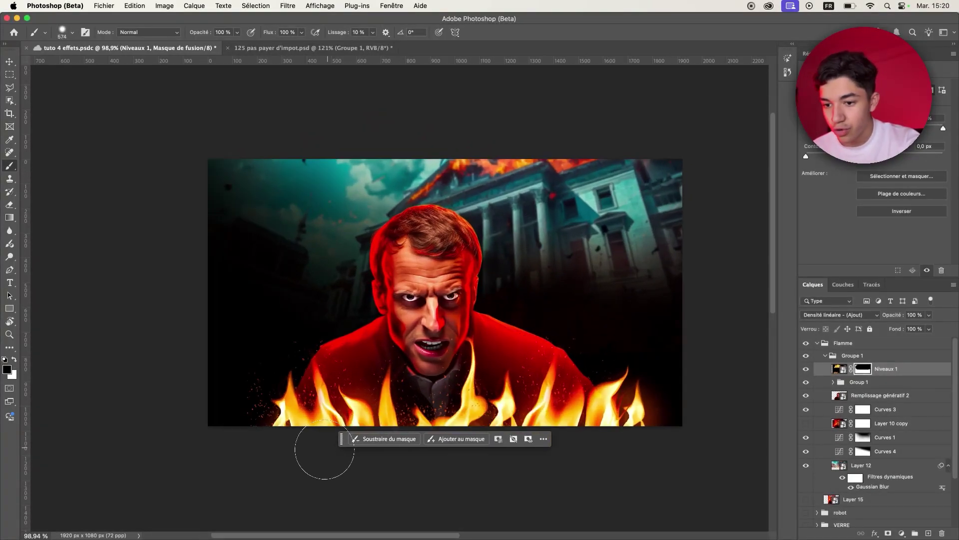
Paint the flame mask so only the central flames rise, hiding the right and lower-left flames
left_click_drag(345, 441, 343, 487)
left_click_drag(454, 411, 458, 415)
key("v")
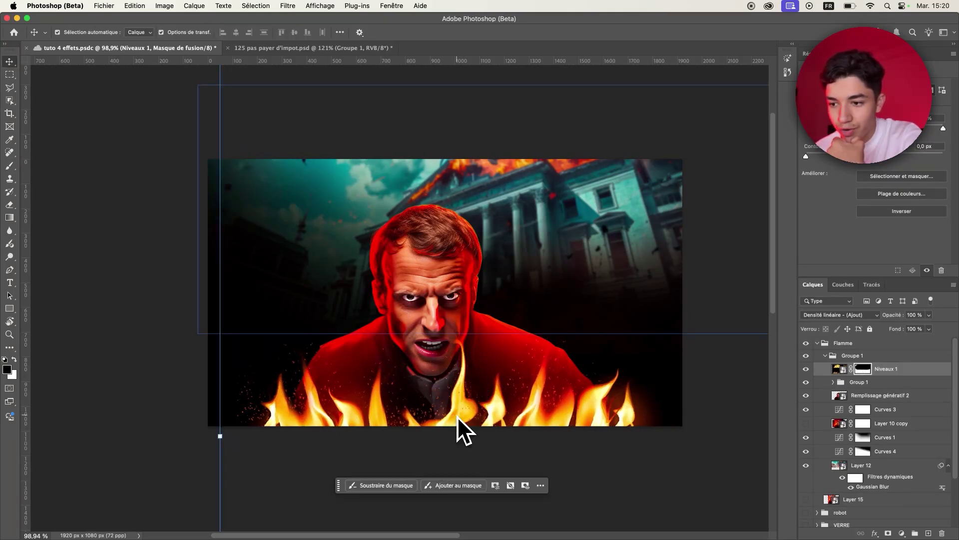
key("b")
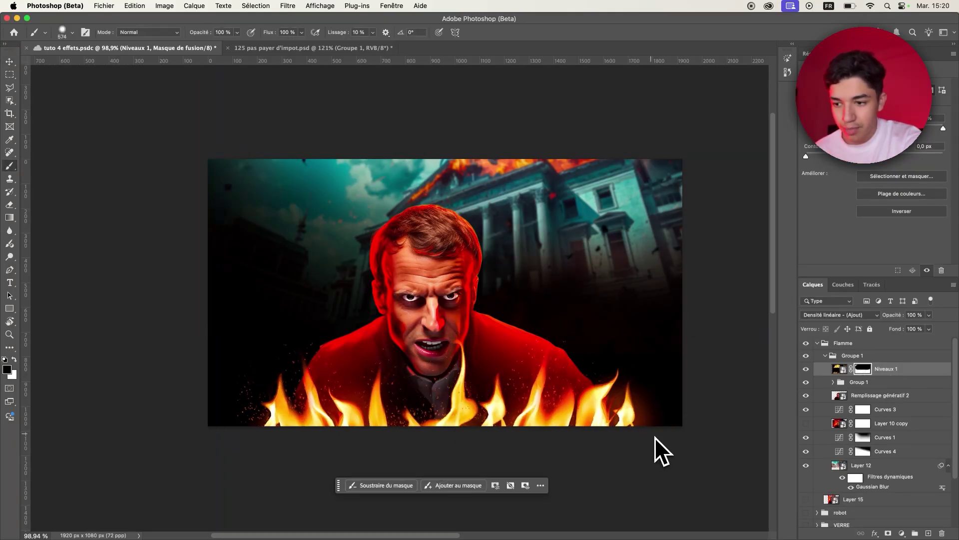
mouse_move(635, 389)
left_mouse_down()
mouse_move(627, 386)
mouse_move(608, 437)
left_mouse_up()
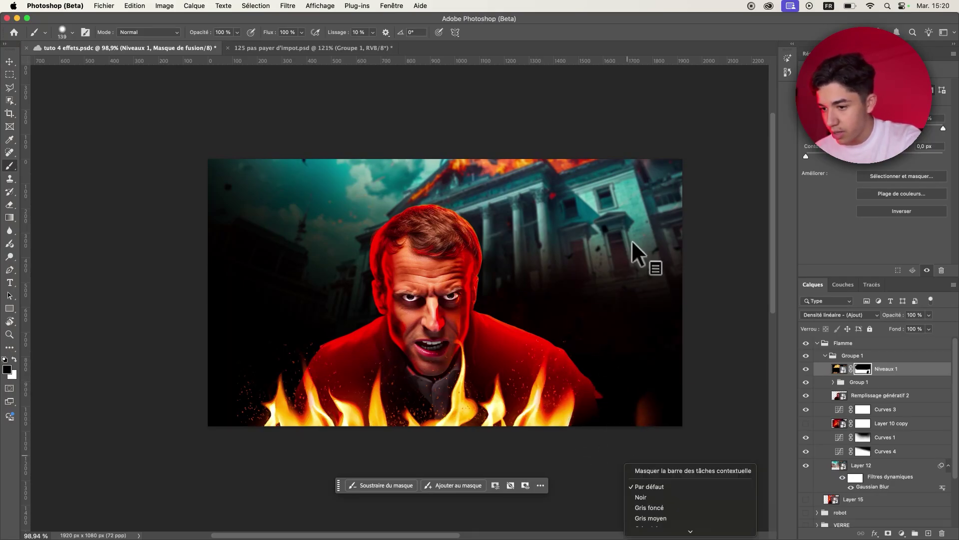
mouse_move(564, 376)
left_mouse_down()
mouse_move(611, 342)
mouse_move(648, 411)
left_mouse_up()
mouse_move(257, 358)
left_mouse_down()
mouse_move(253, 380)
mouse_move(293, 369)
mouse_move(294, 443)
left_mouse_up()
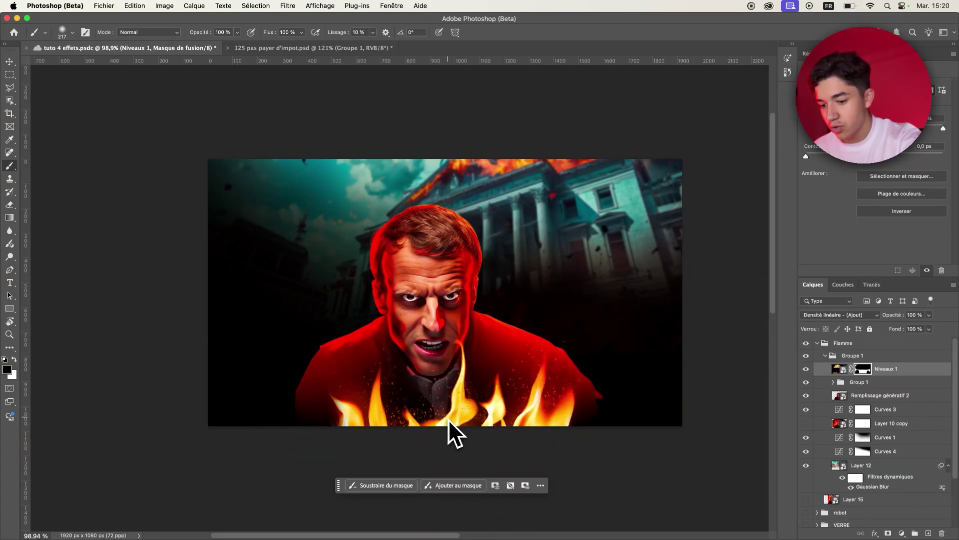
Duplicate the masked flame layer, rotating it about -10.6° and enlarging it
key("ctrl+j")
key("ctrl+t")
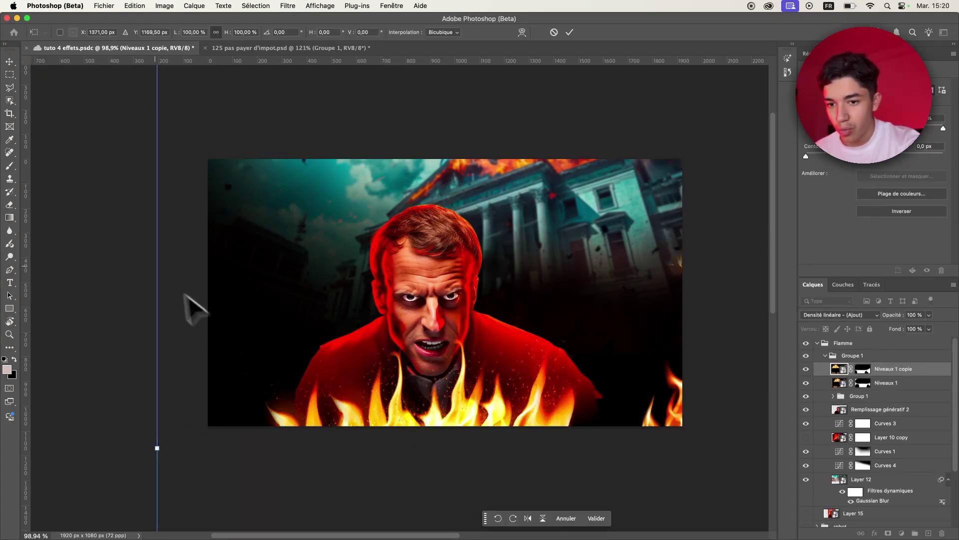
mouse_move(149, 261)
left_mouse_down()
mouse_move(163, 347)
mouse_move(349, 336)
mouse_move(299, 317)
left_mouse_up()
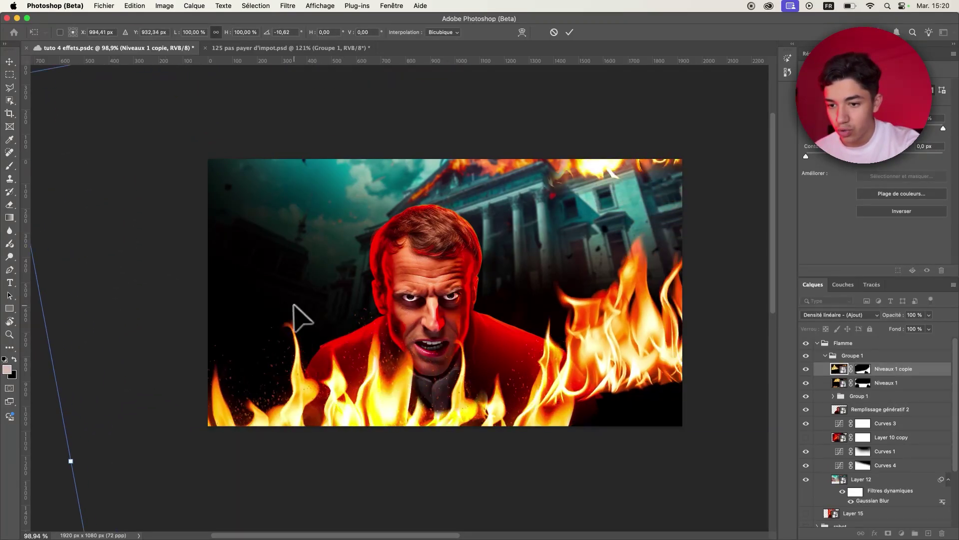
key("Return")
Paint black on the flame copy's mask to hide its bottom flames
key("b")
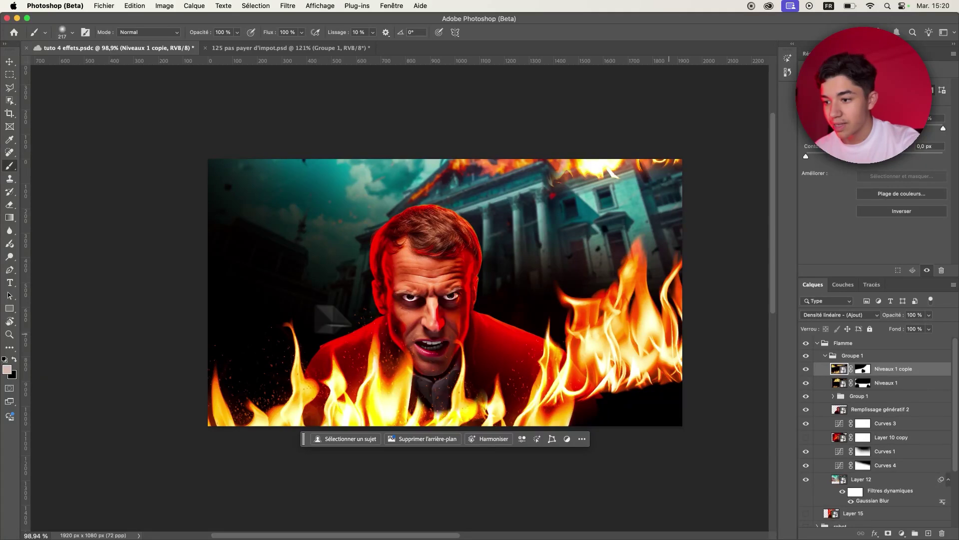
left_click(863, 369)
key("d")
mouse_move(350, 394)
left_mouse_down()
mouse_move(542, 380)
mouse_move(649, 280)
mouse_move(555, 165)
left_mouse_up()
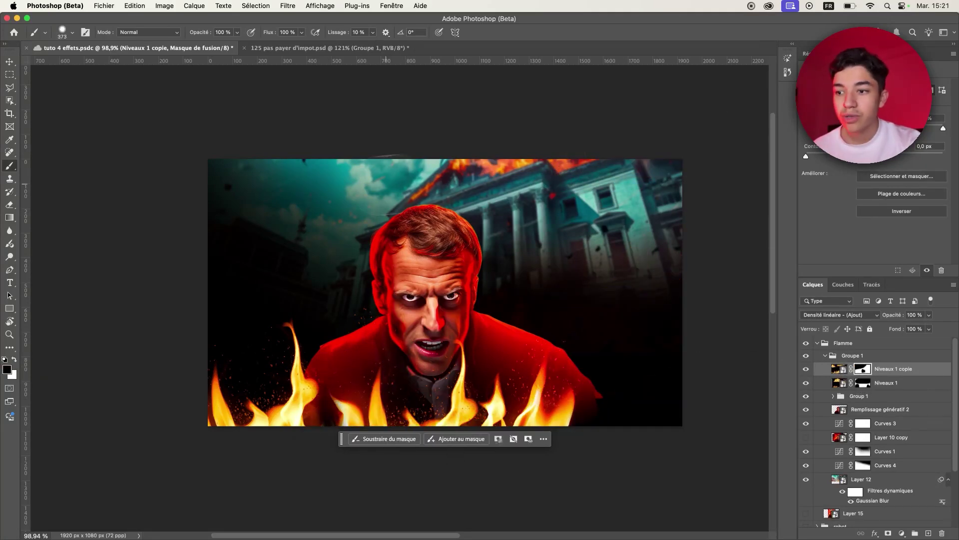
Mask out the copy's lower-left flames and group both flame layers together
left_click_drag(208, 360, 248, 385)
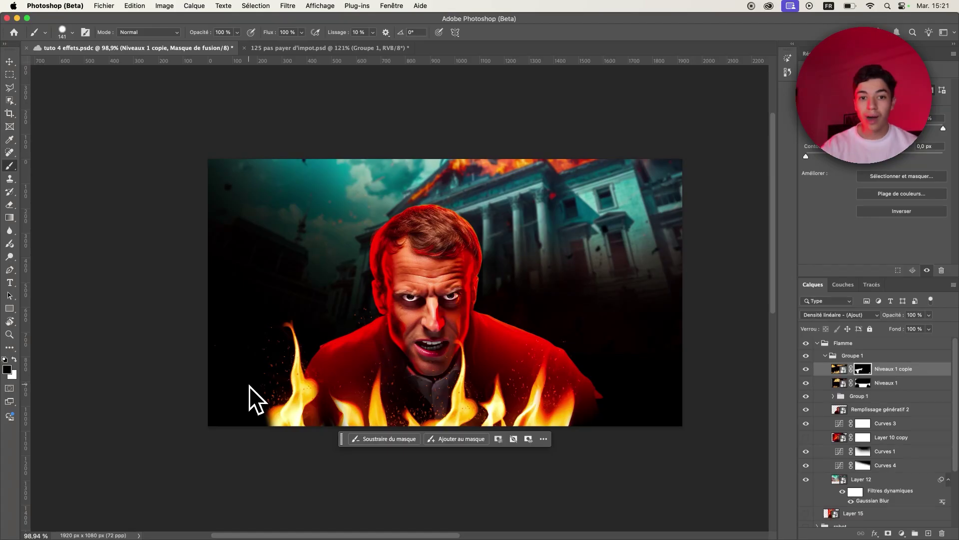
key("x")
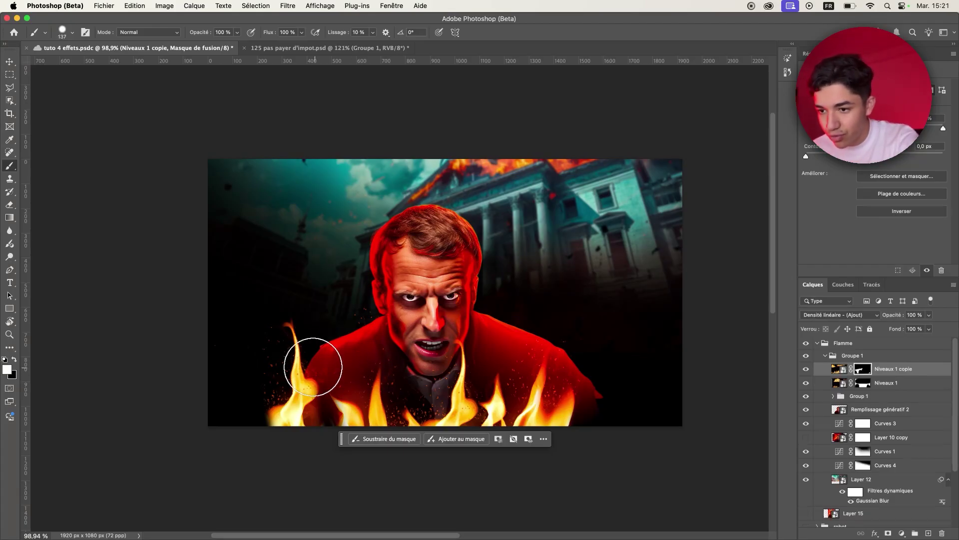
scroll(313, 366, "down", 1)
left_click(894, 383, "shift")
key("ctrl+g")
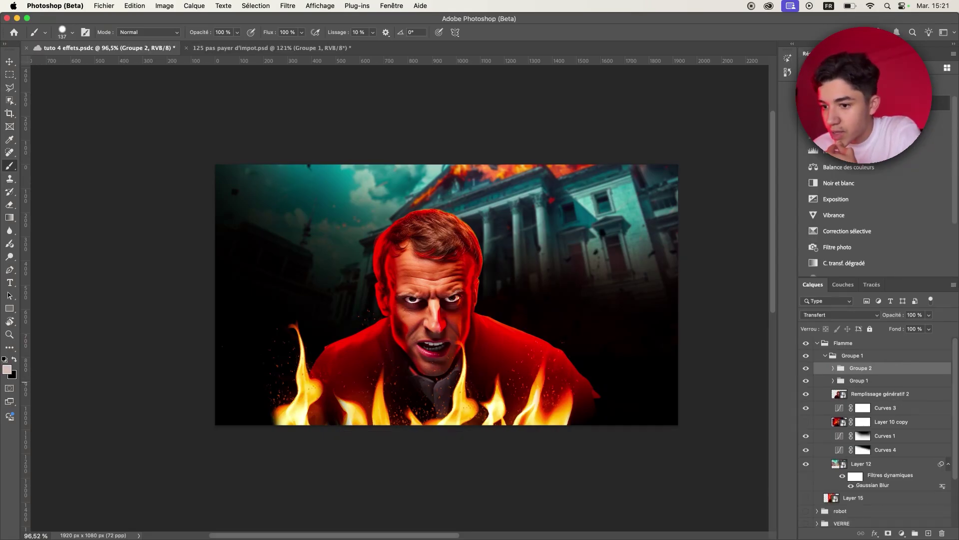
Add a Teinte/Saturation adjustment layer above the flames
left_click(850, 135)
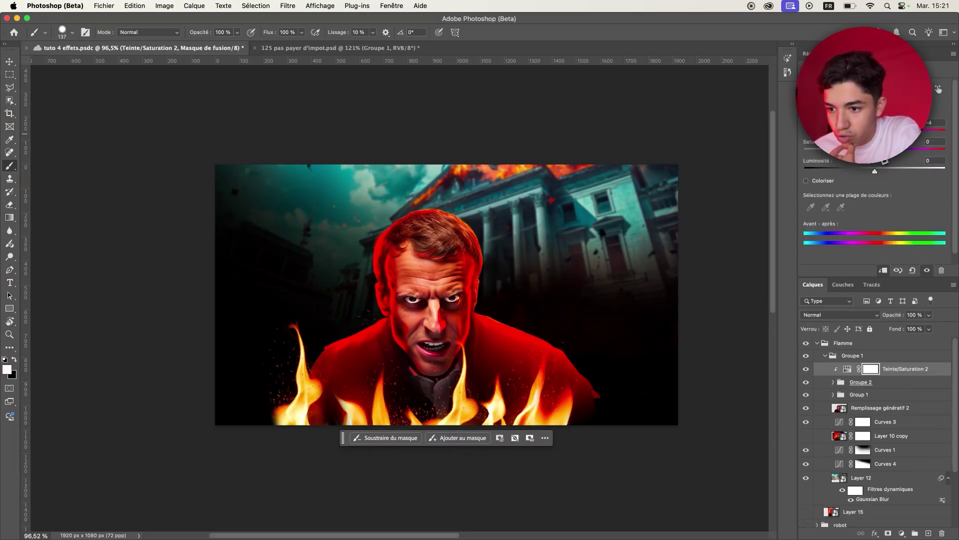
scroll(552, 327, "down", 2, "alt")
scroll(552, 327, "down", 2, "alt")
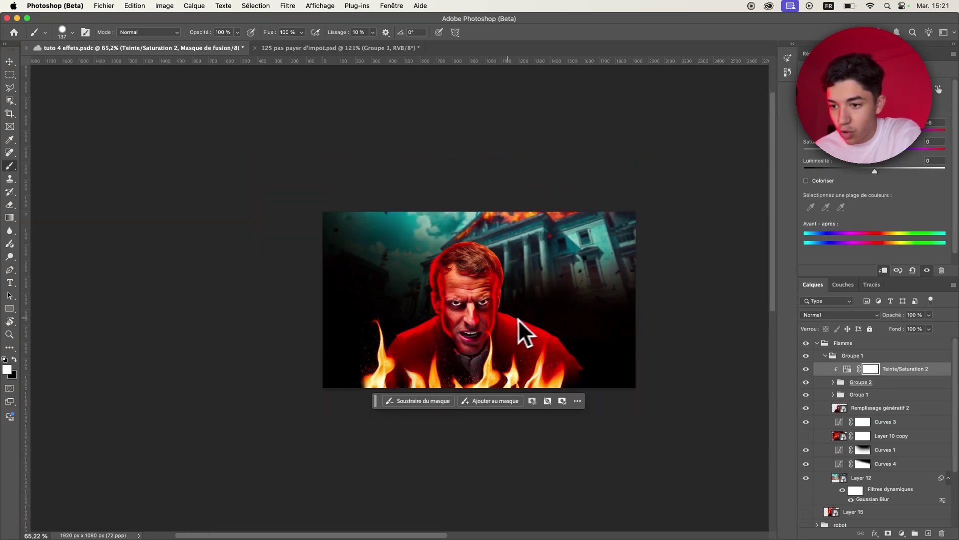
scroll(523, 317, "up", 4, "alt")
scroll(689, 440, "down", 2, "alt")
Add a darkening Courbes adjustment above Group 1, then view 125 pas payer d'impot.psd
left_click(812, 435)
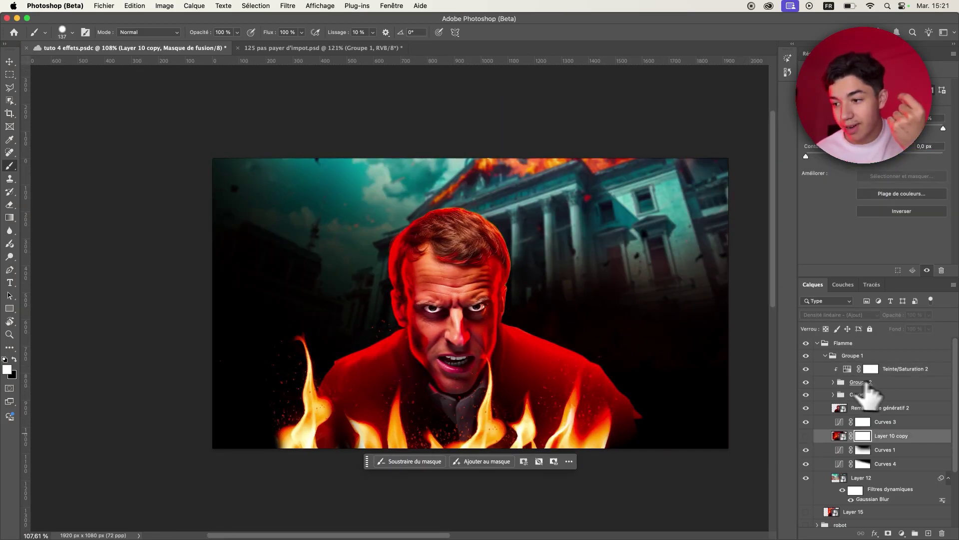
left_click(885, 395)
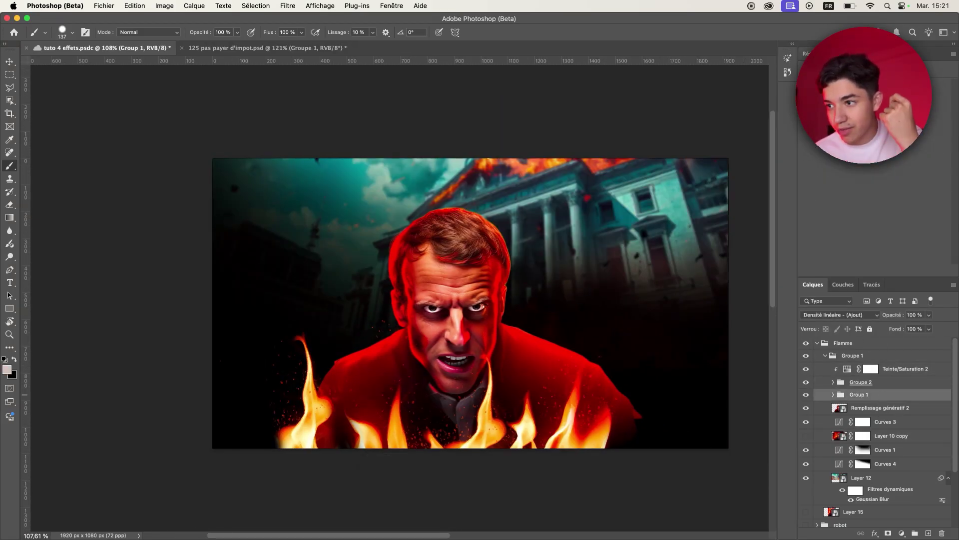
left_click(837, 153)
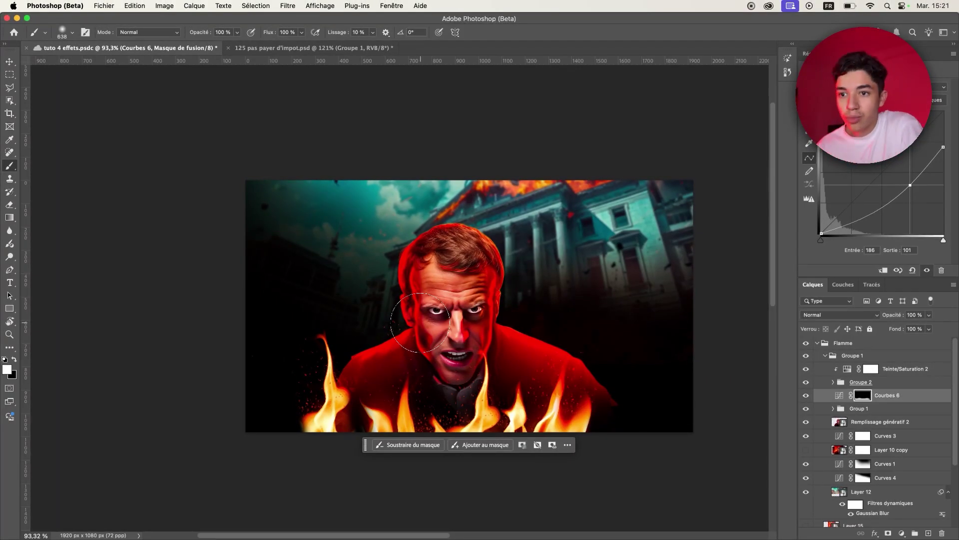
left_click(343, 50)
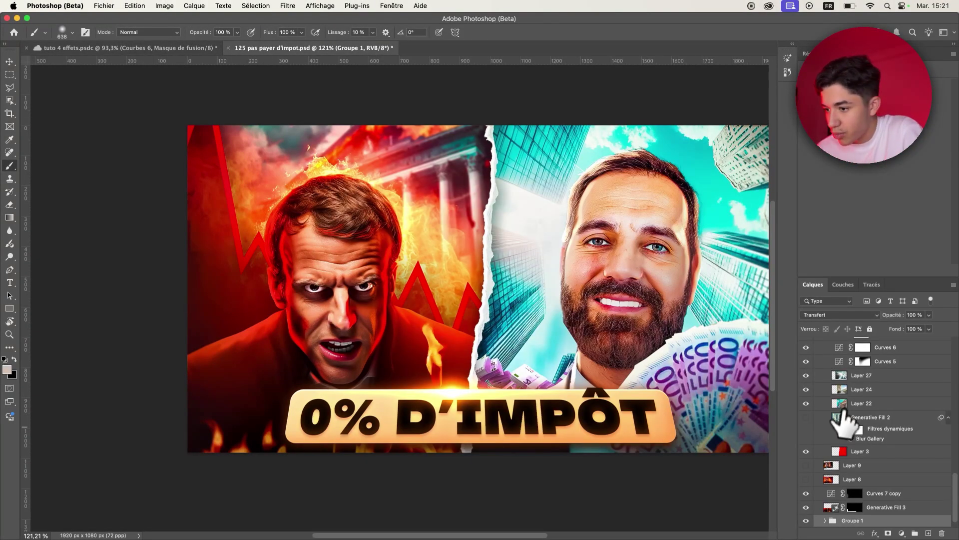
Compare the finished thumbnail by toggling Group 4, then return to the tuto 4 effets document
scroll(840, 425, "up", 10)
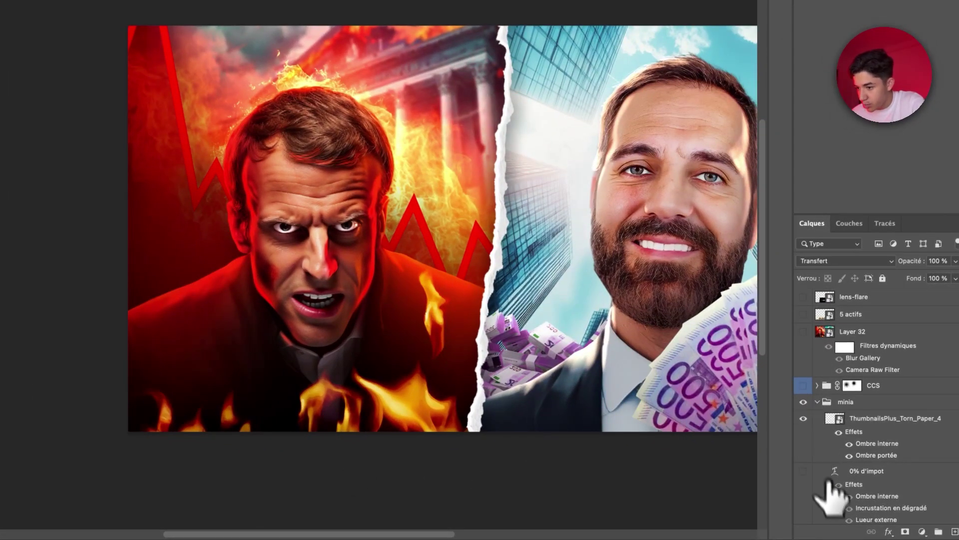
scroll(824, 494, "down", 3)
scroll(824, 475, "down", 3)
left_click(803, 395)
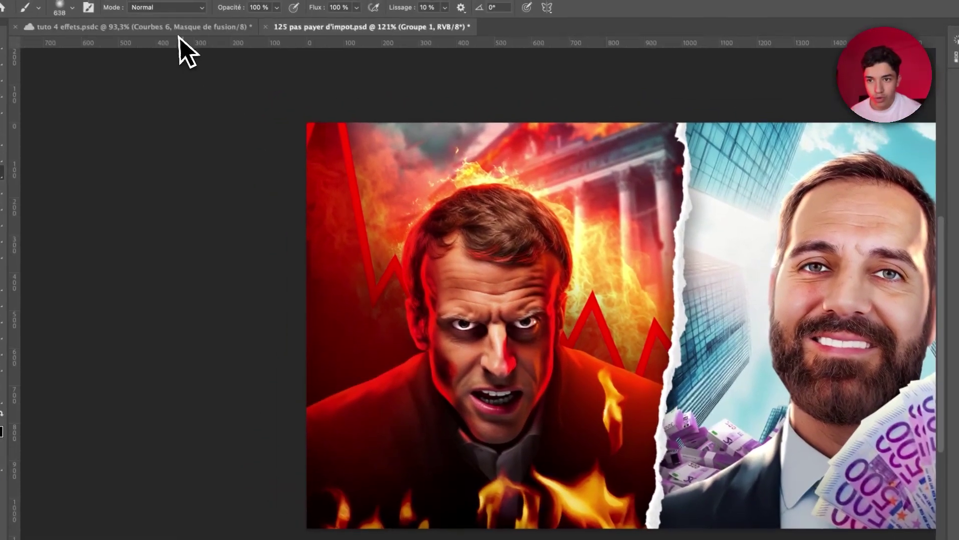
left_click(178, 48)
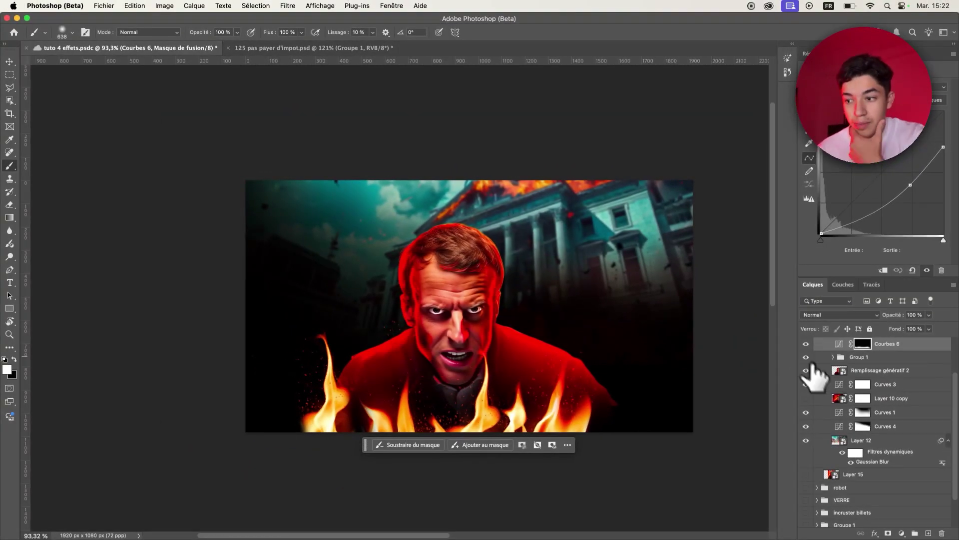
Place the 7.jpg sparks image over the portrait, shifted down-right, blended in Superposition
scroll(814, 374, "up", 4)
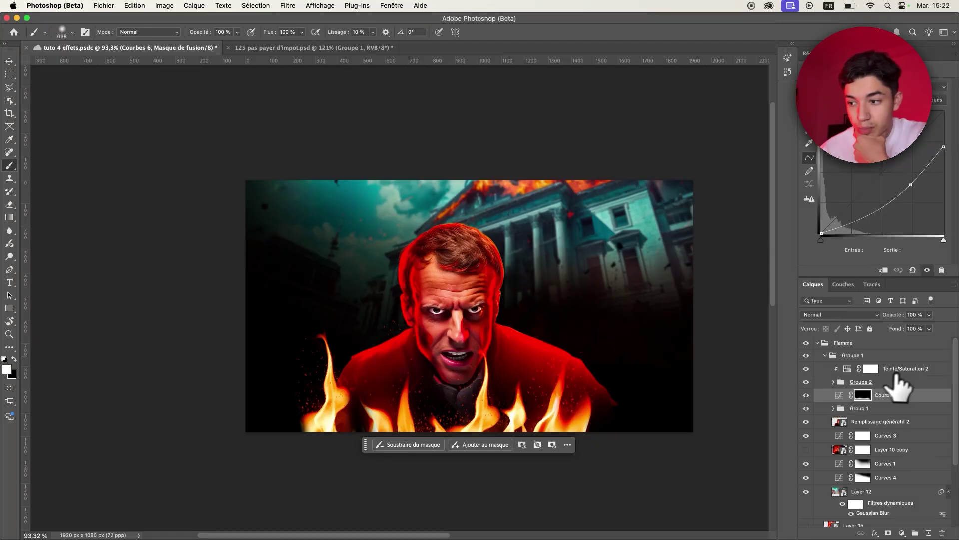
left_click(901, 370)
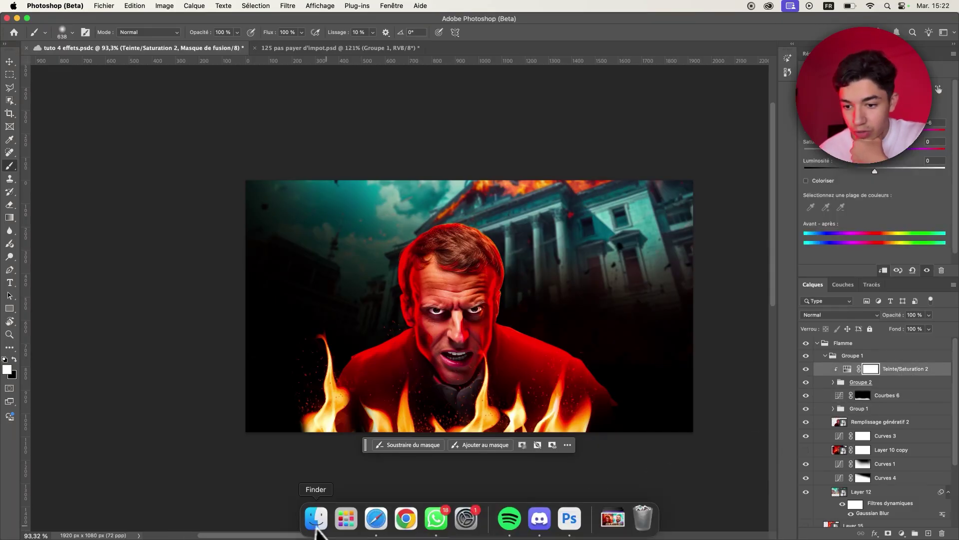
left_click(315, 519)
left_click(381, 200)
left_click_drag(380, 200, 467, 450)
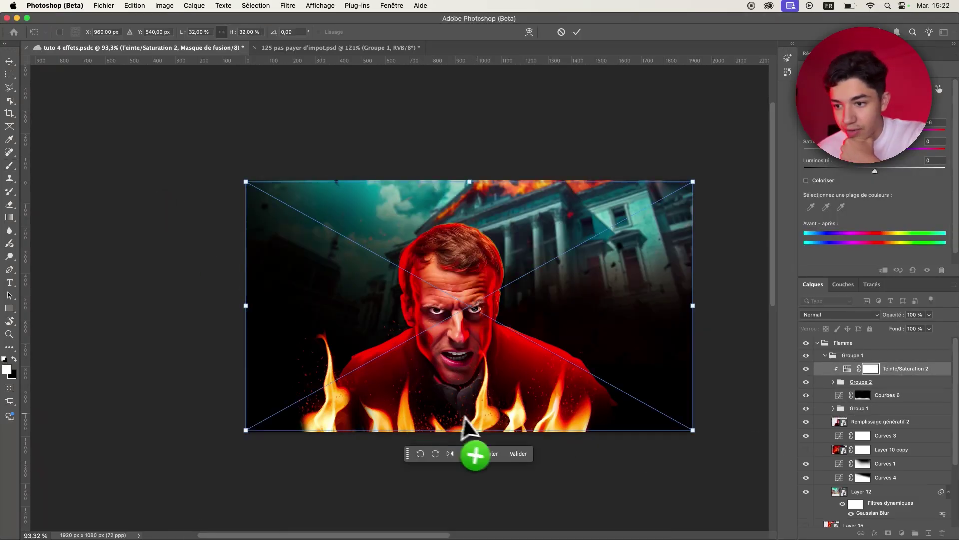
left_click_drag(601, 326, 653, 353)
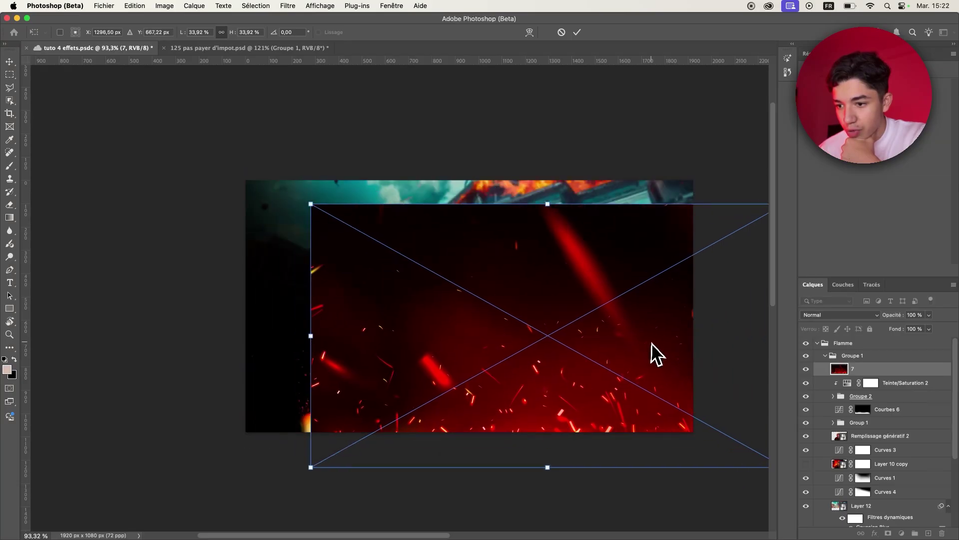
left_click(819, 315)
left_click(829, 417)
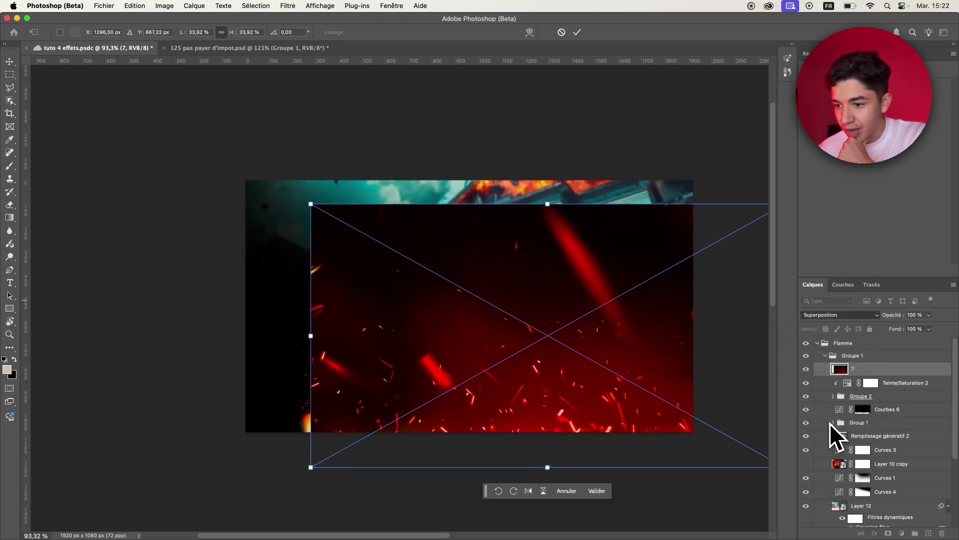
key("Return")
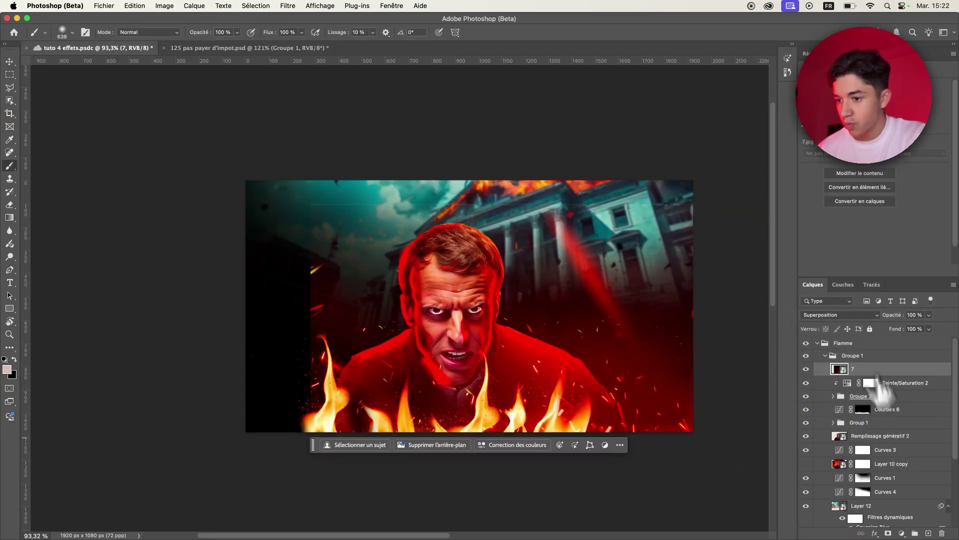
Darken the sparks with a Levels layer at black input 66 and mask them off the right side
left_click(833, 151)
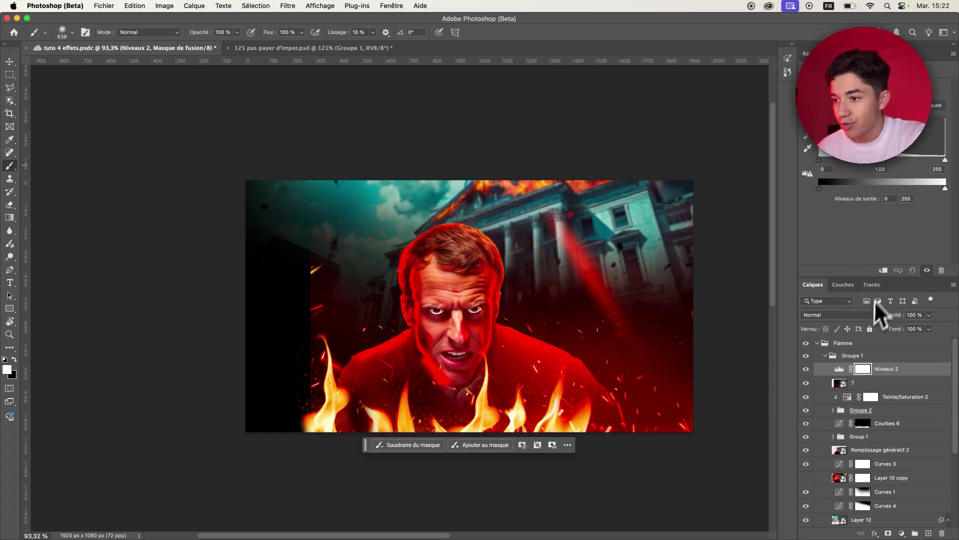
left_click_drag(819, 160, 852, 160)
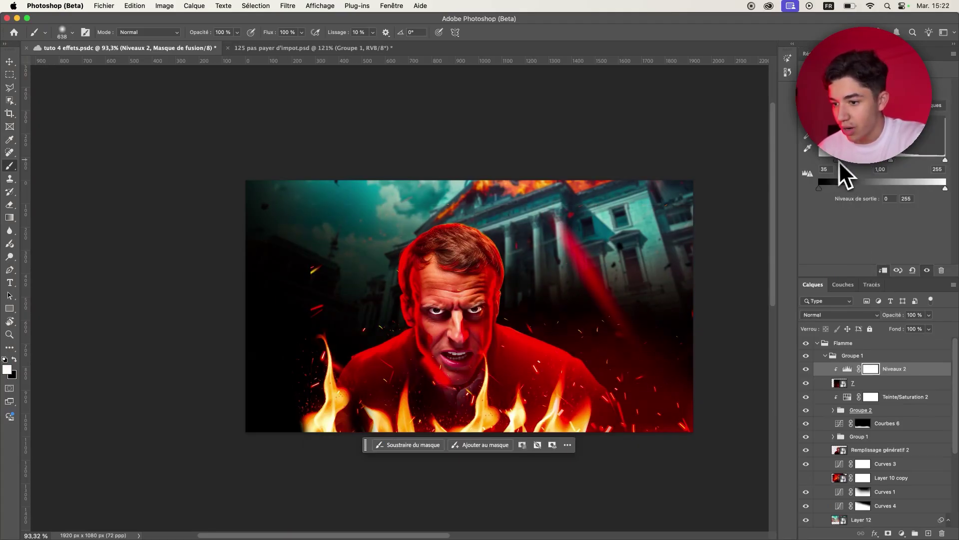
left_click(862, 384)
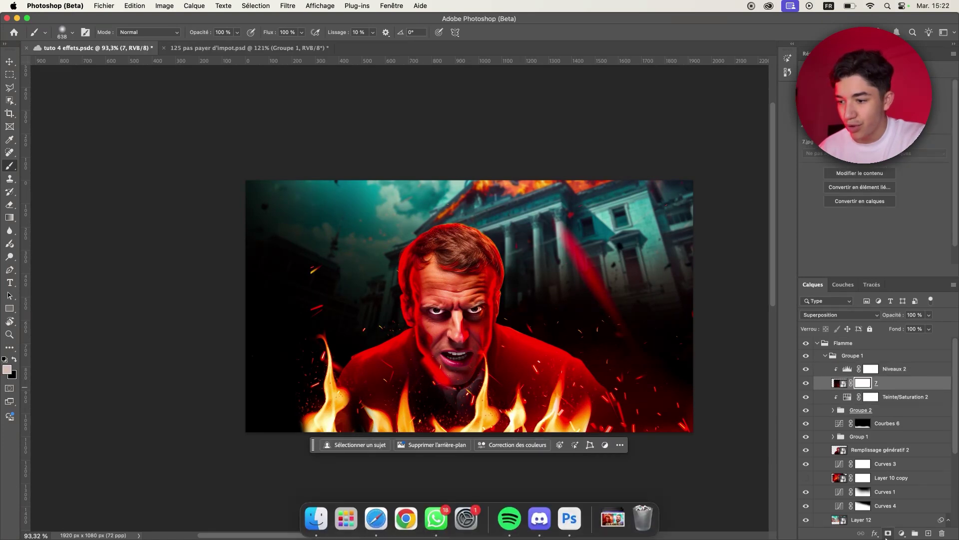
key("x")
left_click_drag(500, 260, 614, 259)
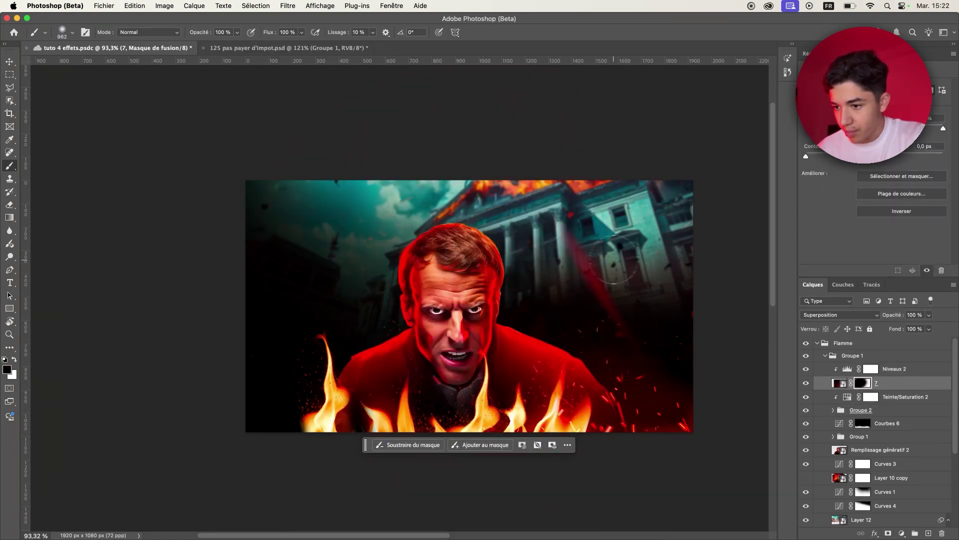
scroll(600, 279, "down", 2)
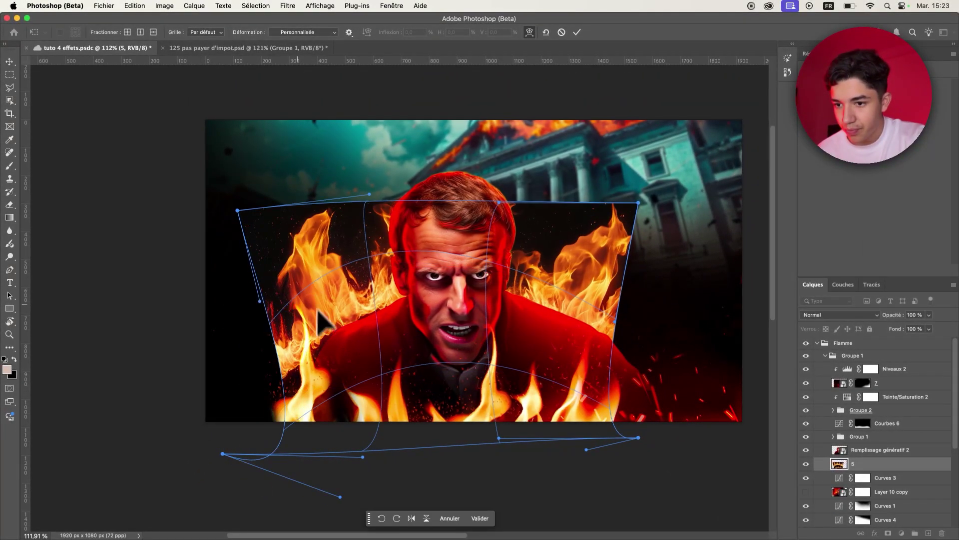
Warp the flames inward around the head and blend them with Superposition, then try another mode
left_click_drag(318, 311, 344, 331)
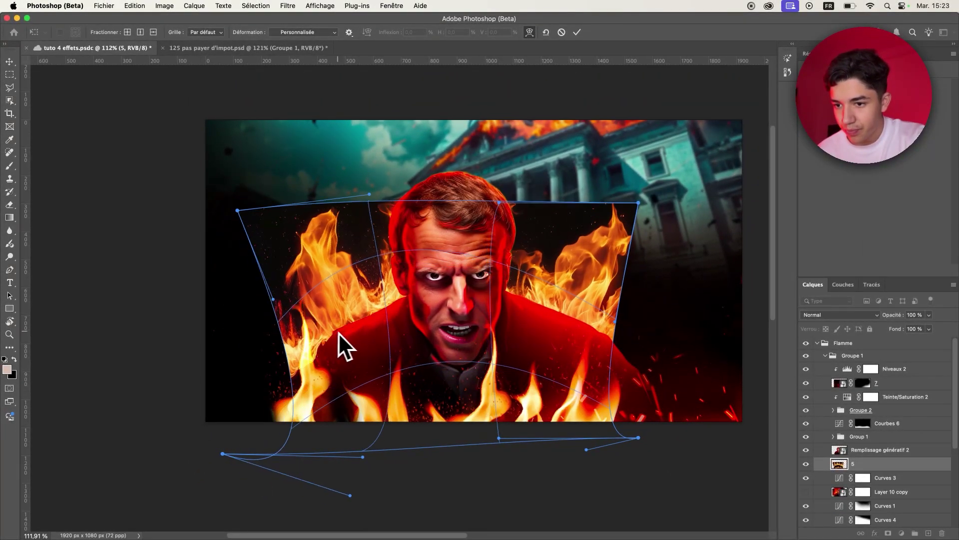
left_click_drag(620, 245, 626, 240)
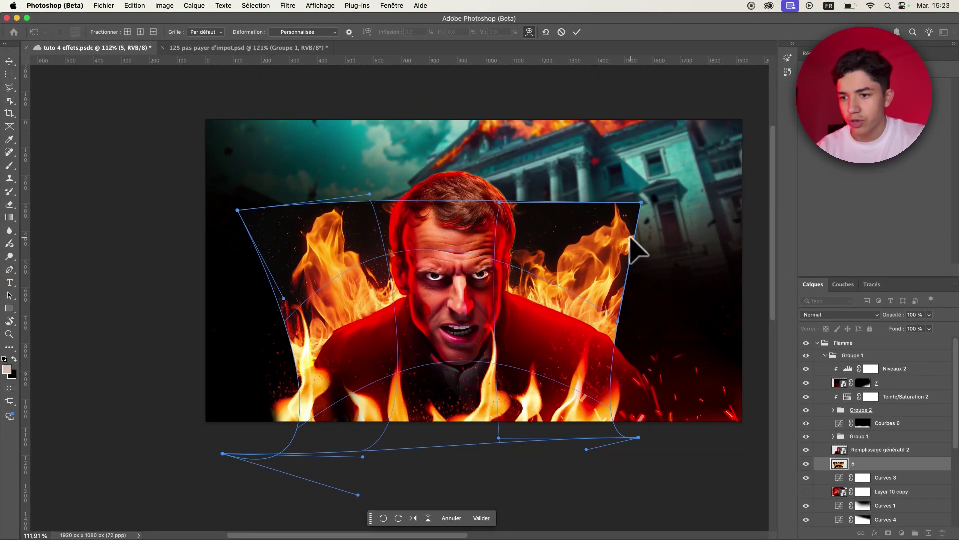
key("Return")
left_click(867, 314)
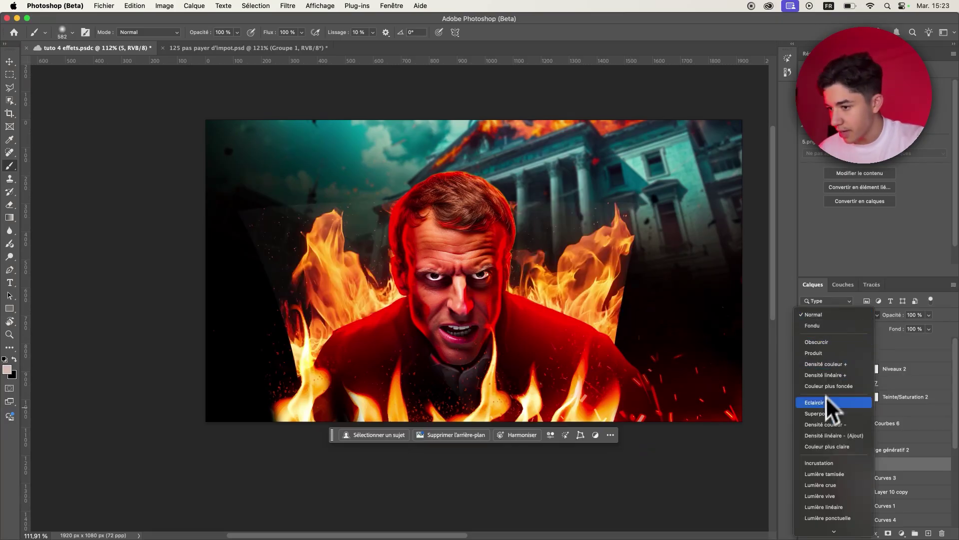
left_click(820, 414)
left_click(826, 313)
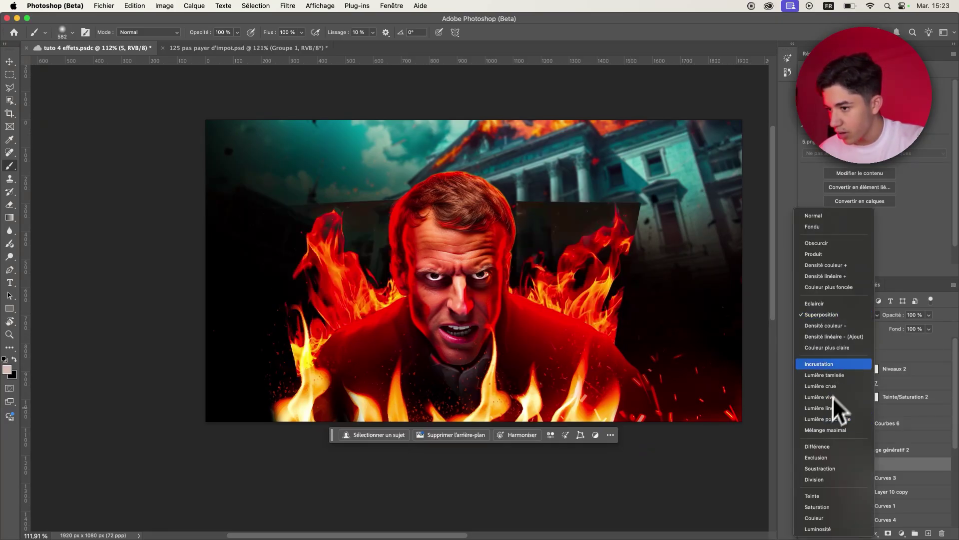
left_click(838, 339)
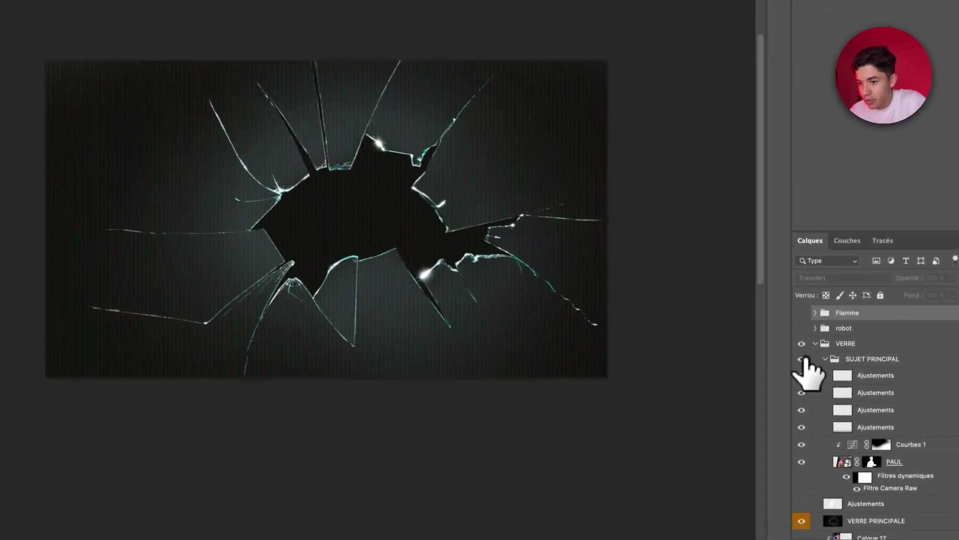
Delete the SUJET PRINCIPAL subject group
left_click(806, 380)
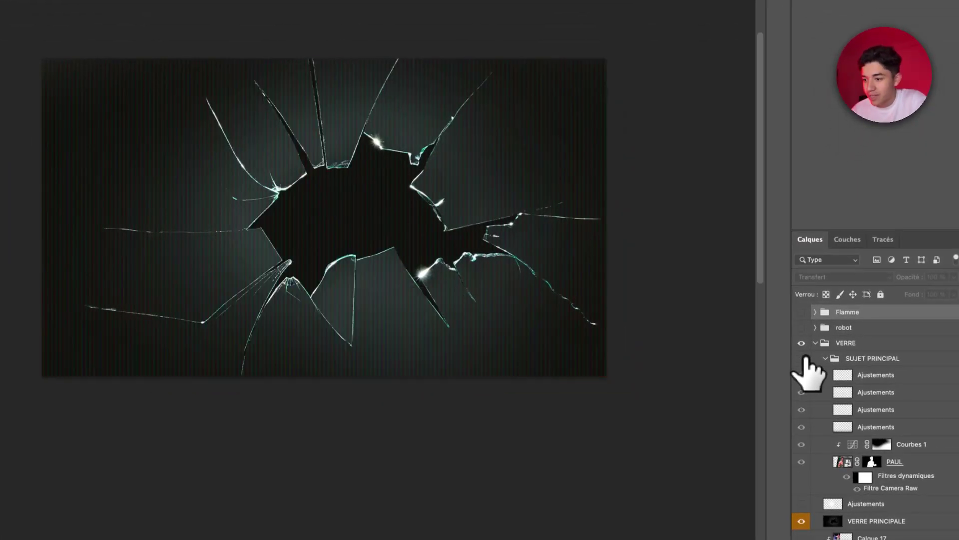
left_click(849, 364)
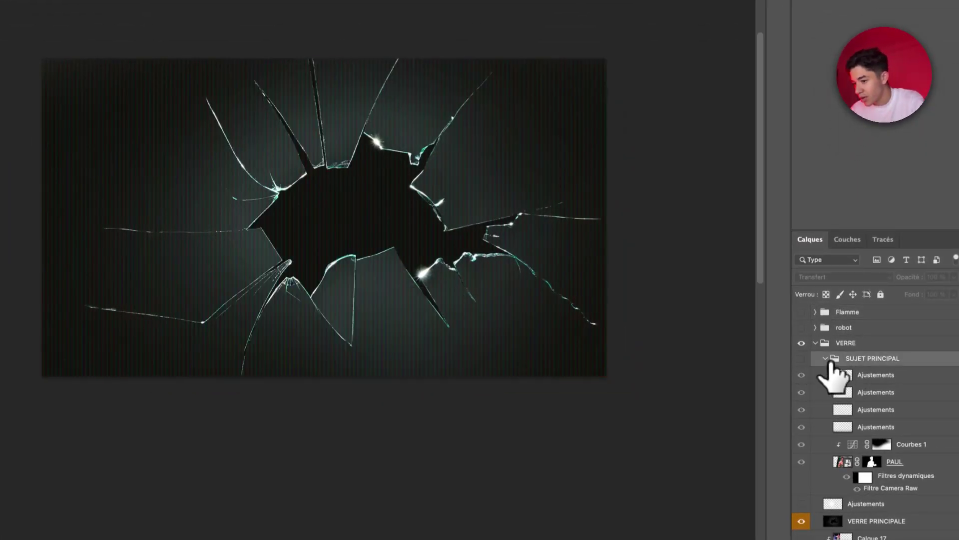
left_click(825, 358)
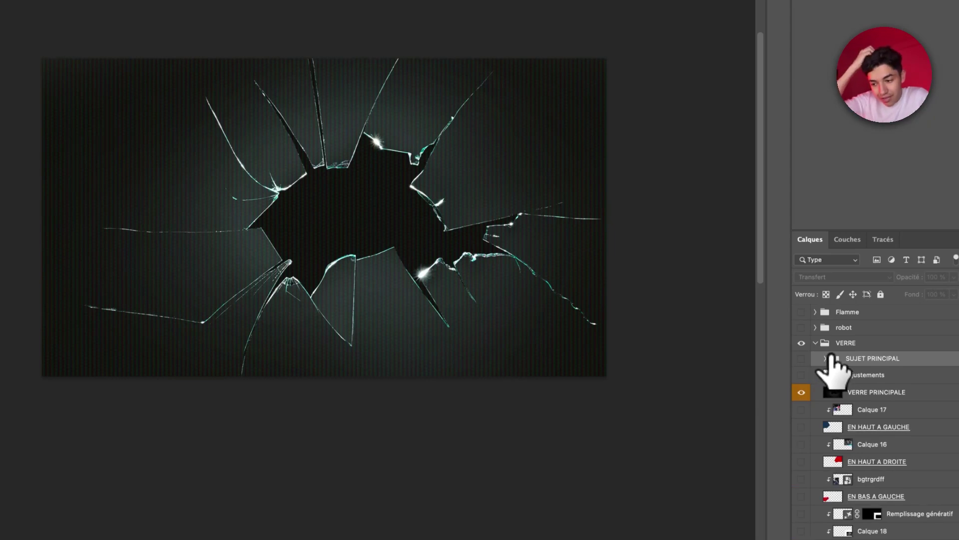
key("Delete")
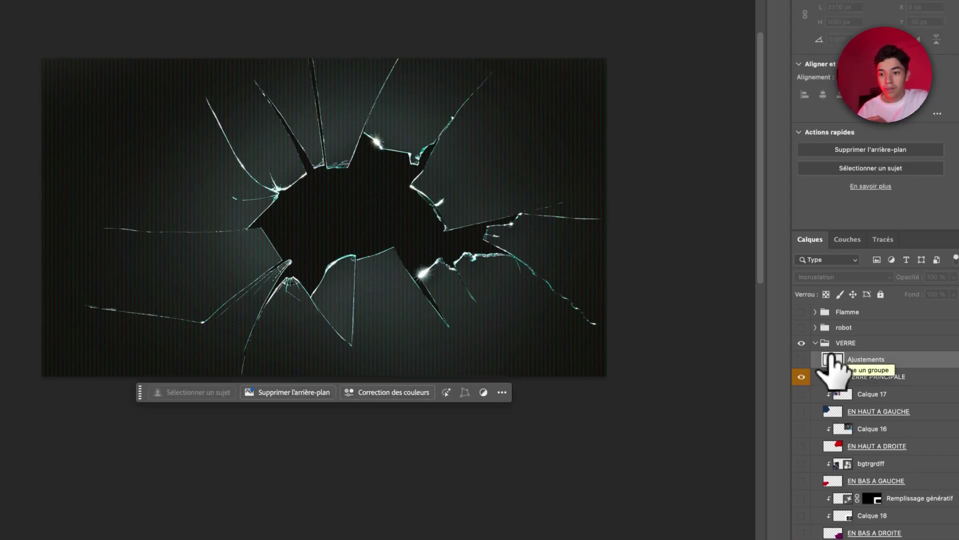
Shift the VERRE PRINCIPALE cracked glass about 80 px left and save the document
left_click(844, 376)
mouse_move(407, 336)
left_mouse_down()
mouse_move(380, 335)
mouse_move(370, 318)
left_mouse_up()
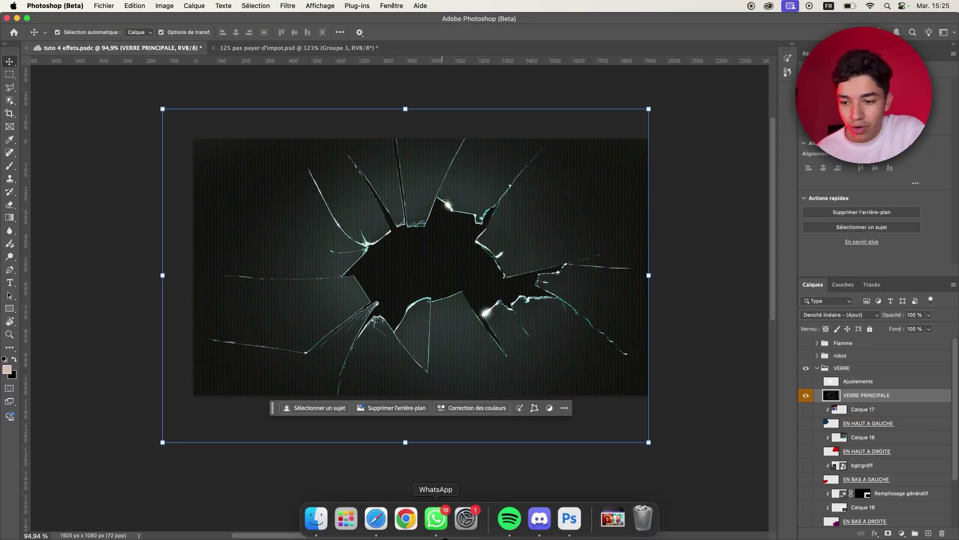
key("super+s")
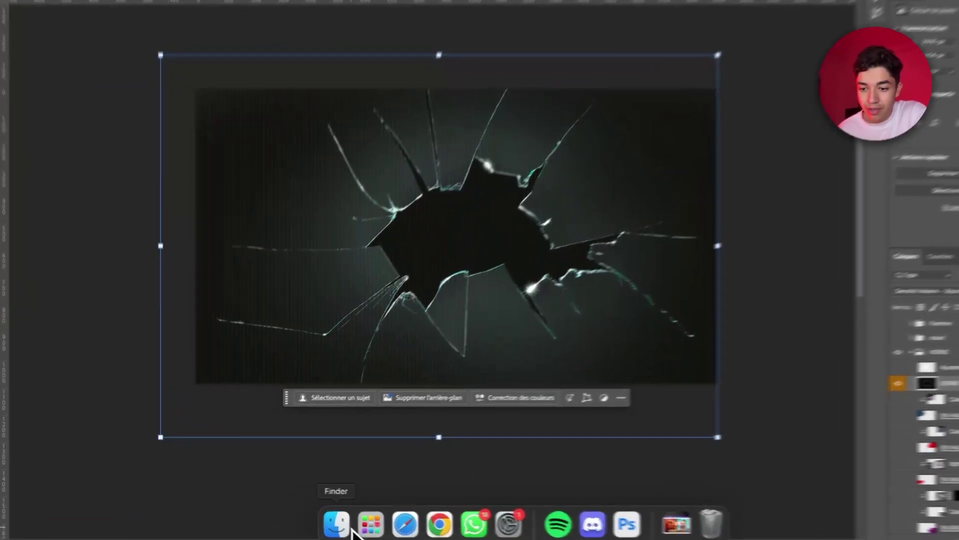
left_click(343, 522)
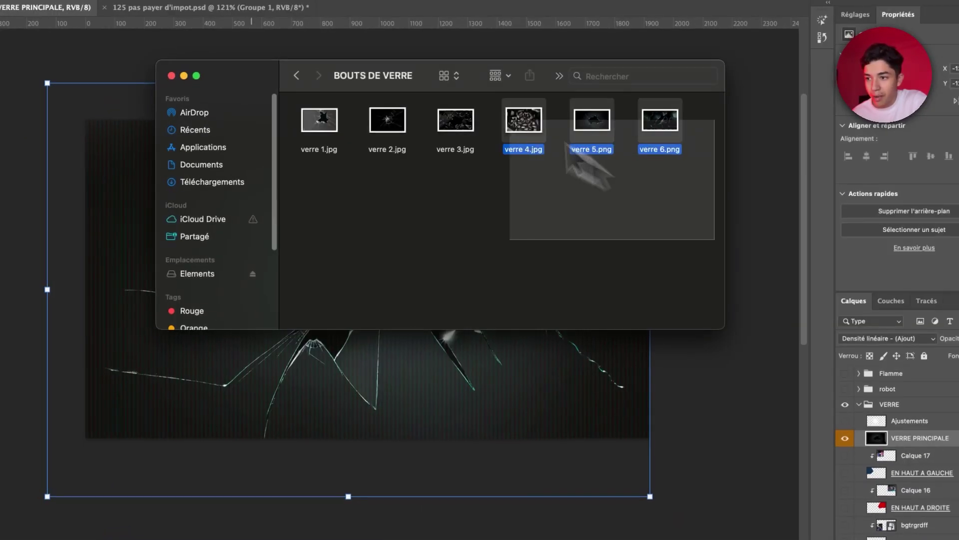
Place verre 5.png, blended with Densité linéaire - (Ajout) and nudged slightly left
left_click(542, 241)
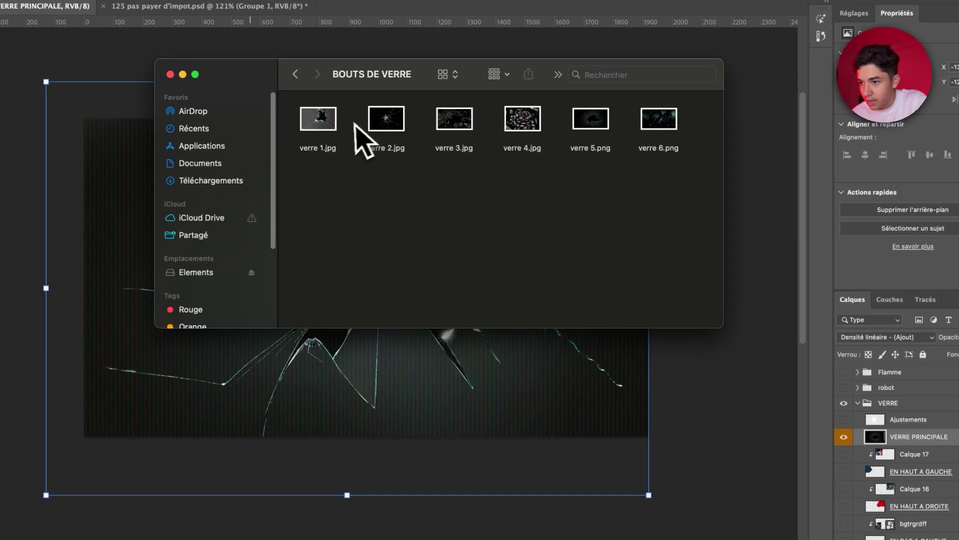
left_click_drag(591, 120, 524, 375)
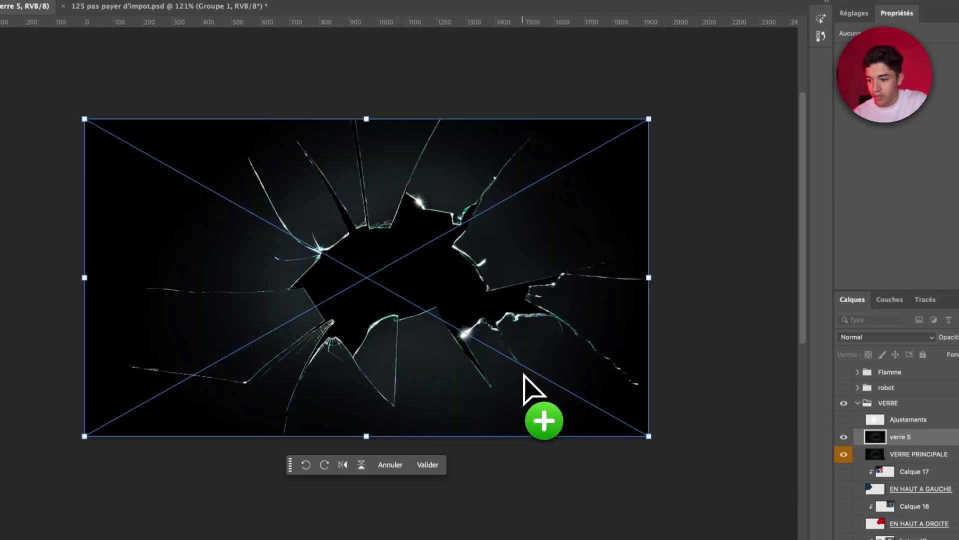
key("Return")
left_click(832, 316)
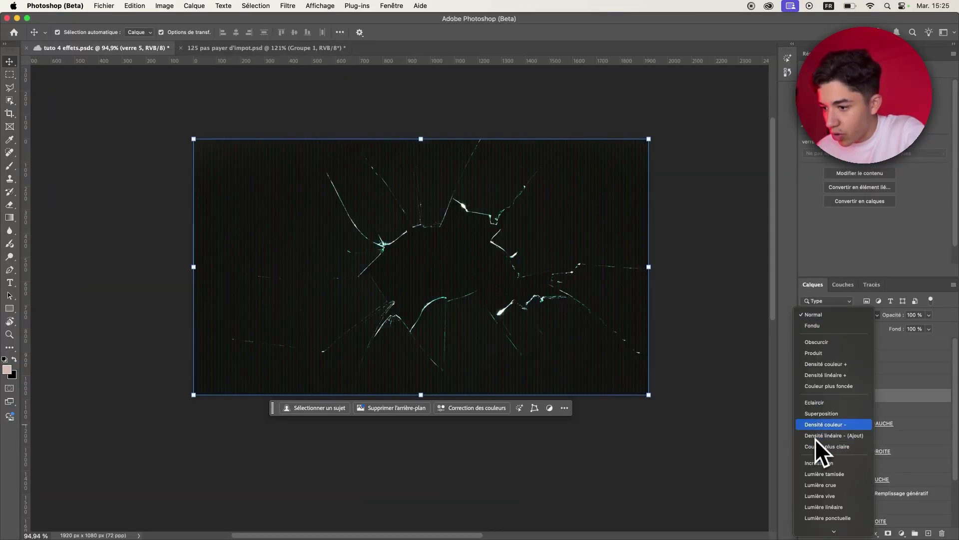
left_click(820, 435)
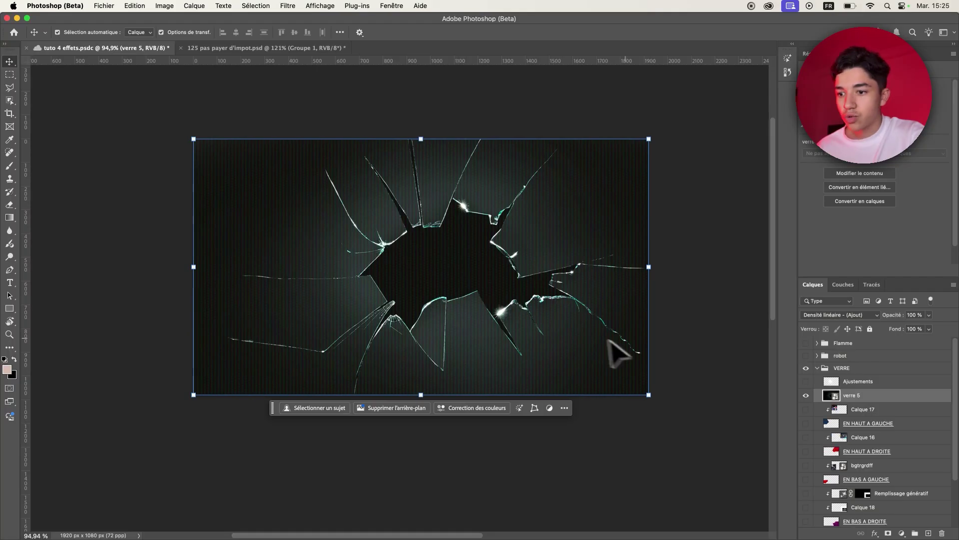
left_click_drag(608, 340, 578, 335)
Create a new group holding an empty layer for a glass shard
key("l")
scroll(342, 175, "up", 2)
scroll(320, 173, "up", 1)
left_click(929, 533)
key("super+g")
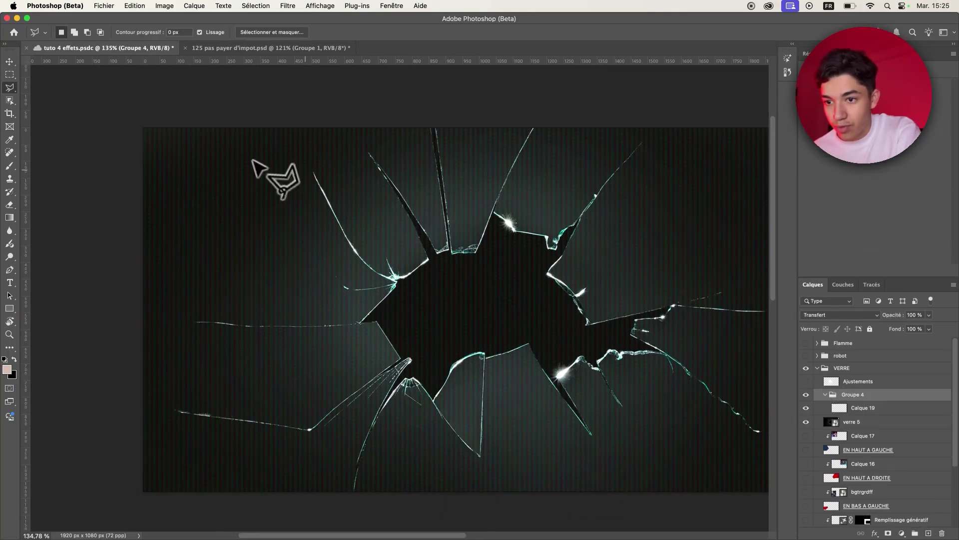
left_click(294, 126)
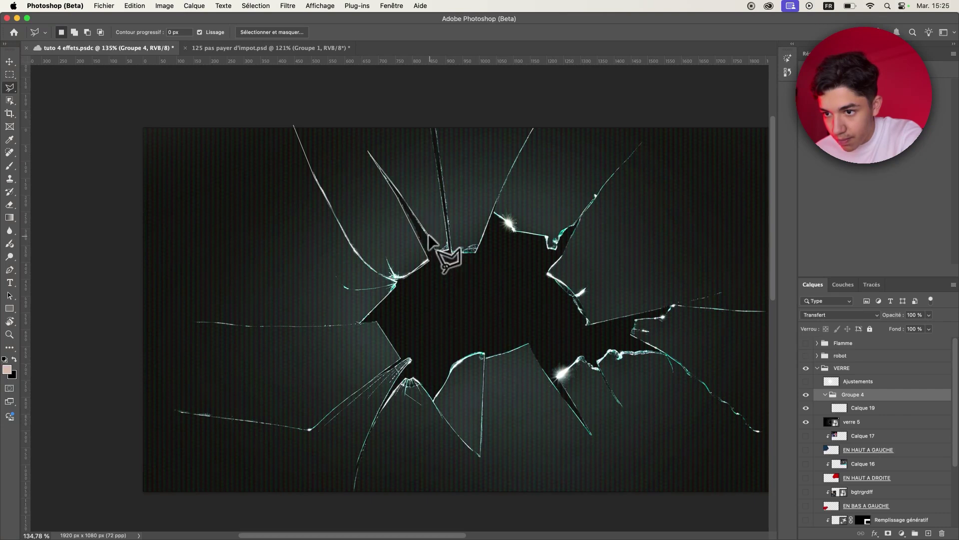
Mask Groupe 4 to the upper-left shard selection and paste the fiery portrait inside it
key("Return")
left_click(889, 533)
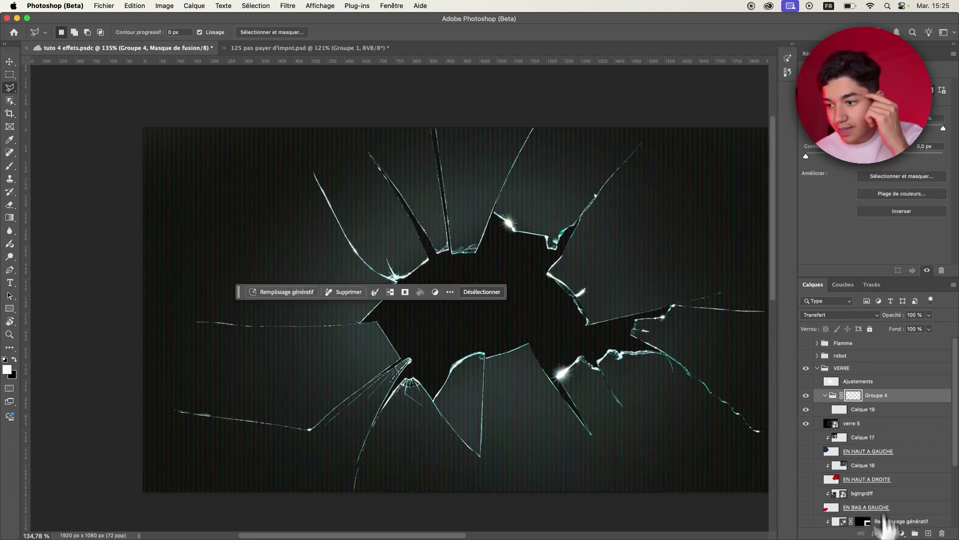
left_click(868, 411)
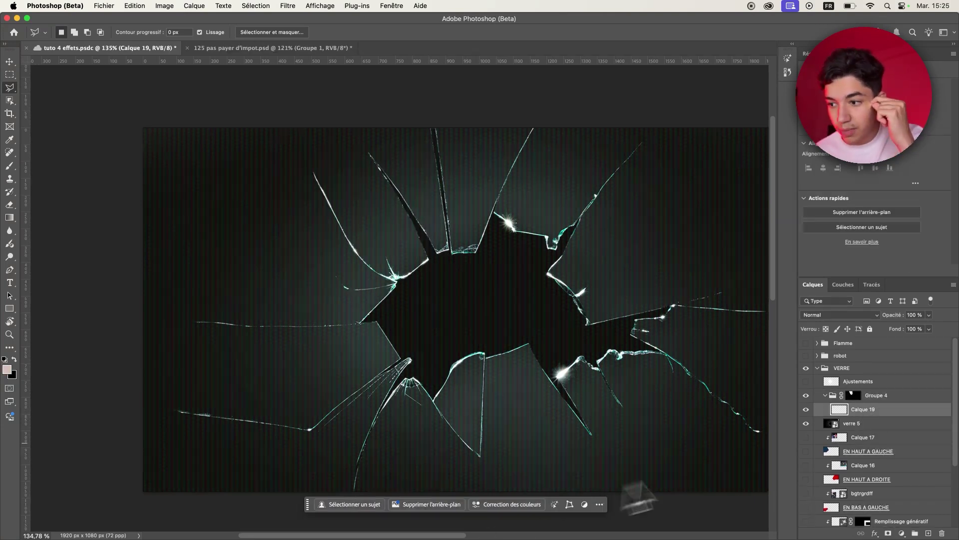
key("ctrl+v")
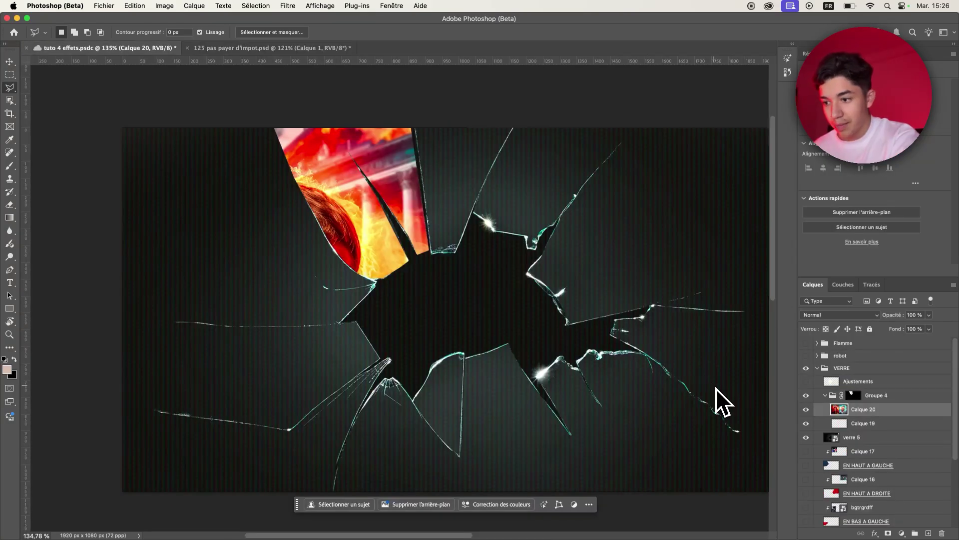
Scale the pasted portrait to about 56% showing the face, and move verre 5 above it
key("ctrl+t")
left_click_drag(450, 377, 499, 268)
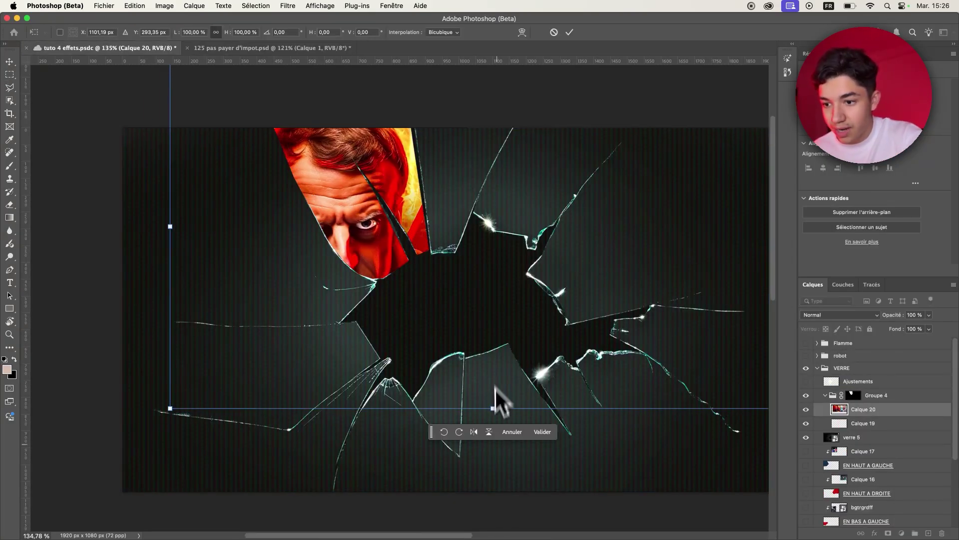
mouse_move(493, 408)
left_mouse_down()
mouse_move(502, 216)
mouse_move(457, 279)
left_mouse_up()
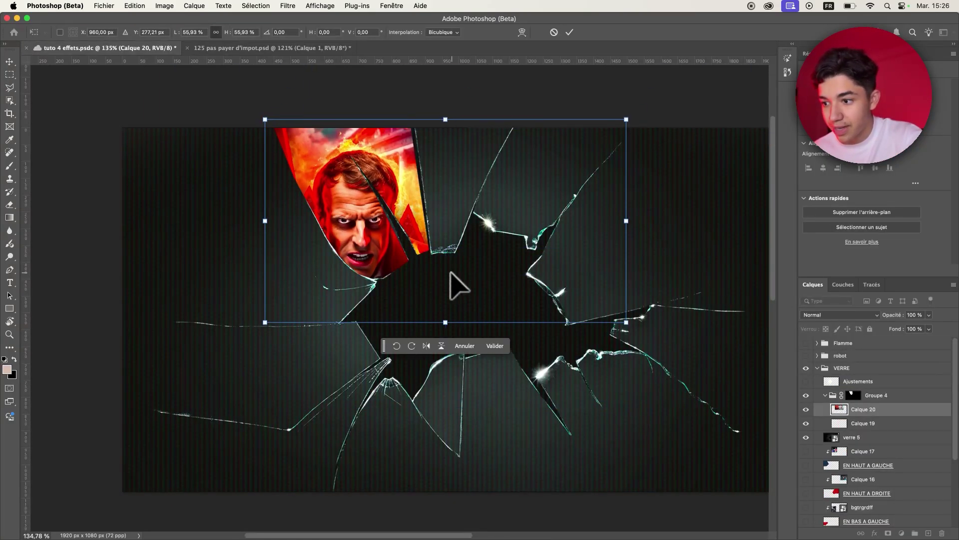
left_click(825, 396)
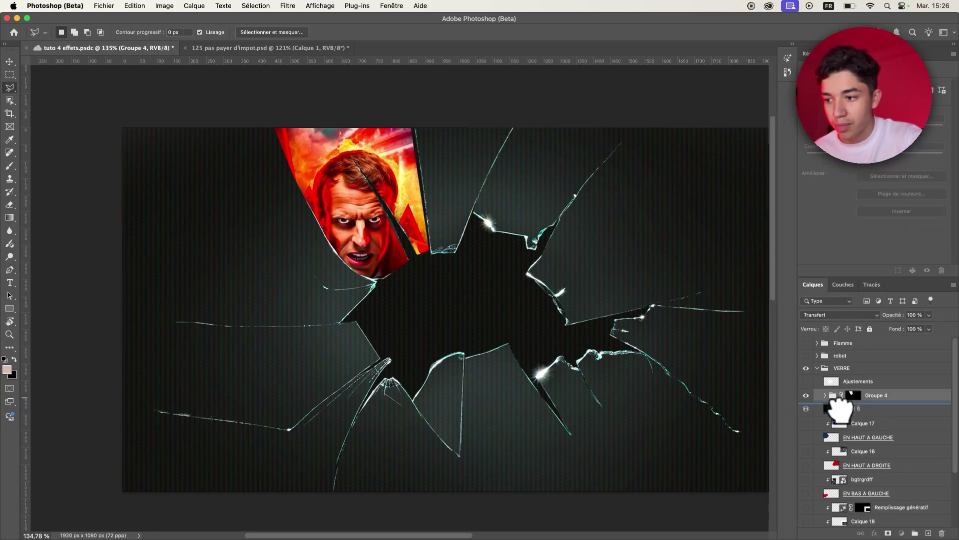
left_click_drag(844, 417, 841, 381)
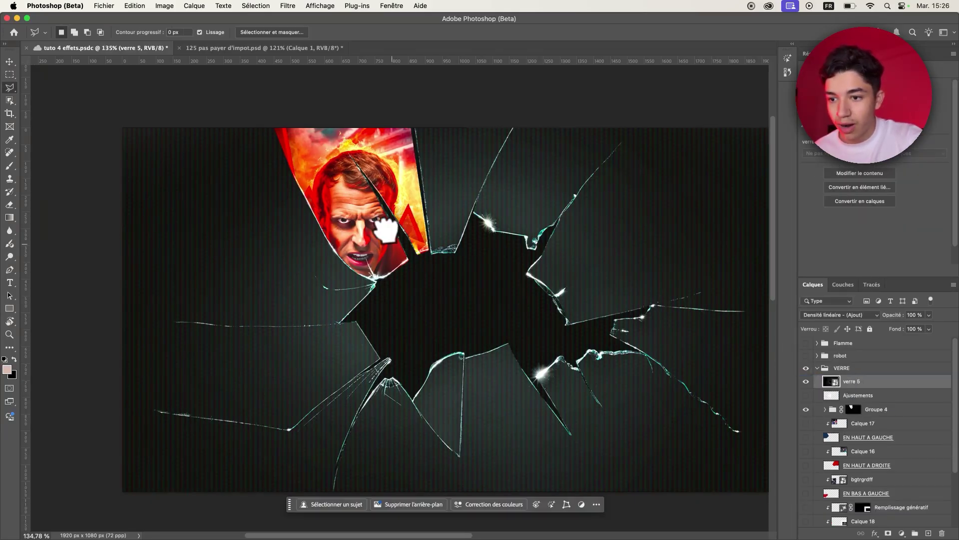
scroll(367, 243, "up", 5)
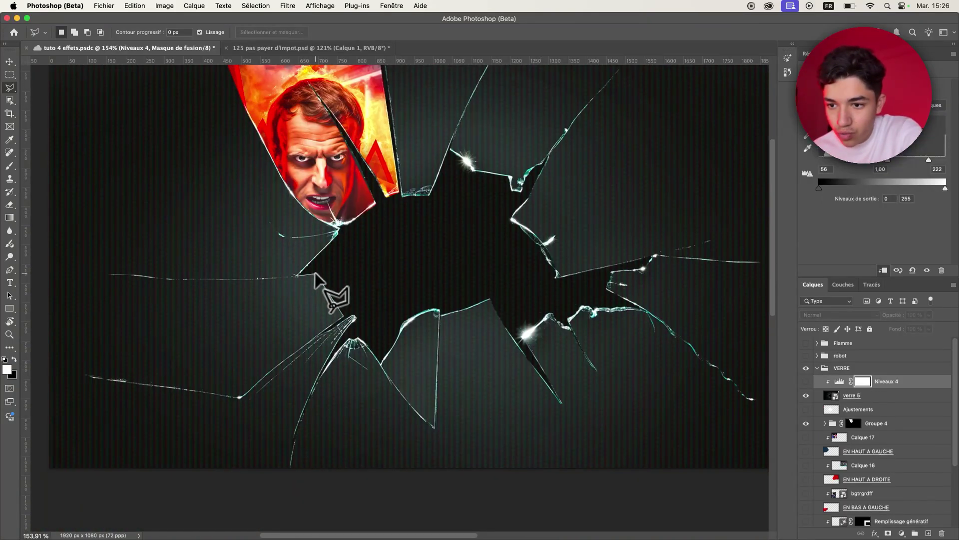
Trace a polygonal outline along the cracks around the large left glass shard
left_click(314, 274)
left_click(343, 316)
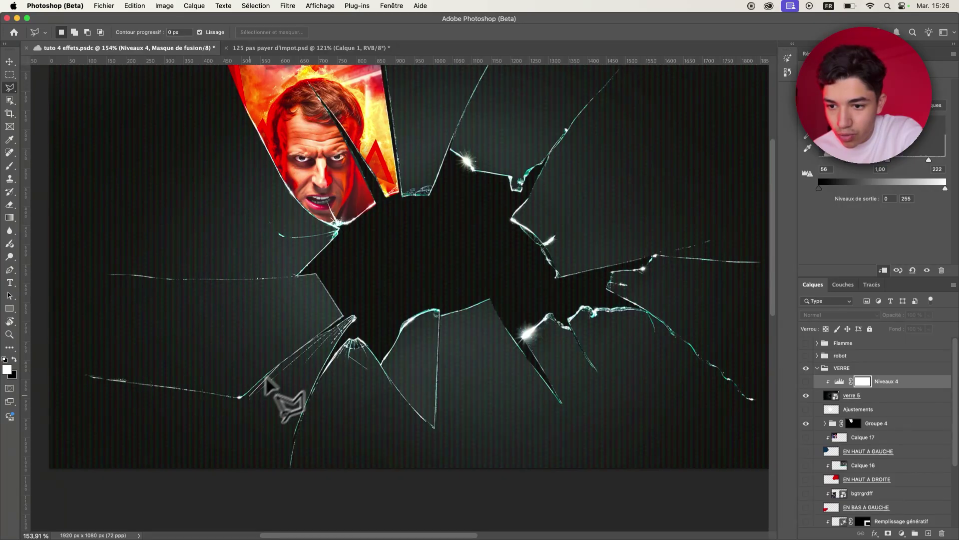
left_click(240, 397)
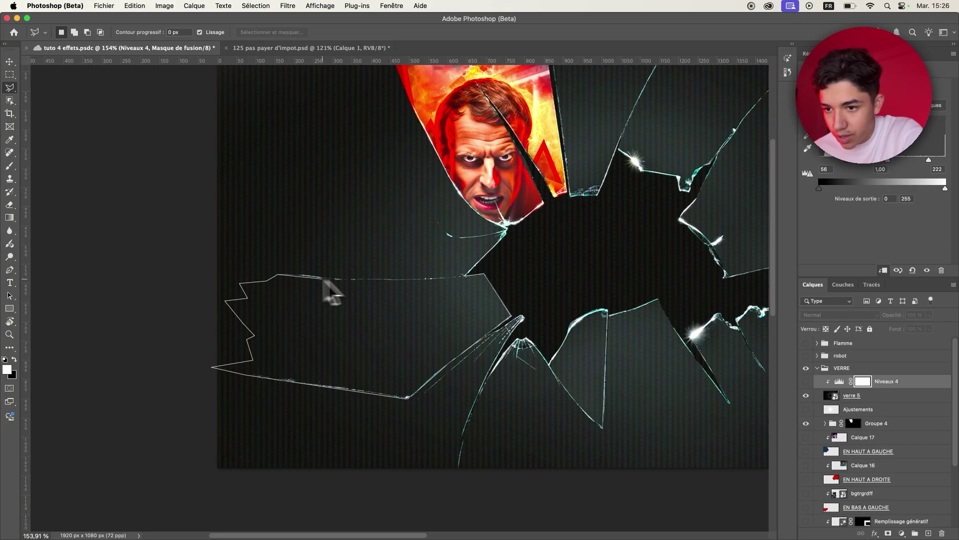
left_click(482, 277)
Nudge the current portrait slightly to the left and confirm its position
left_click_drag(889, 428, 914, 533)
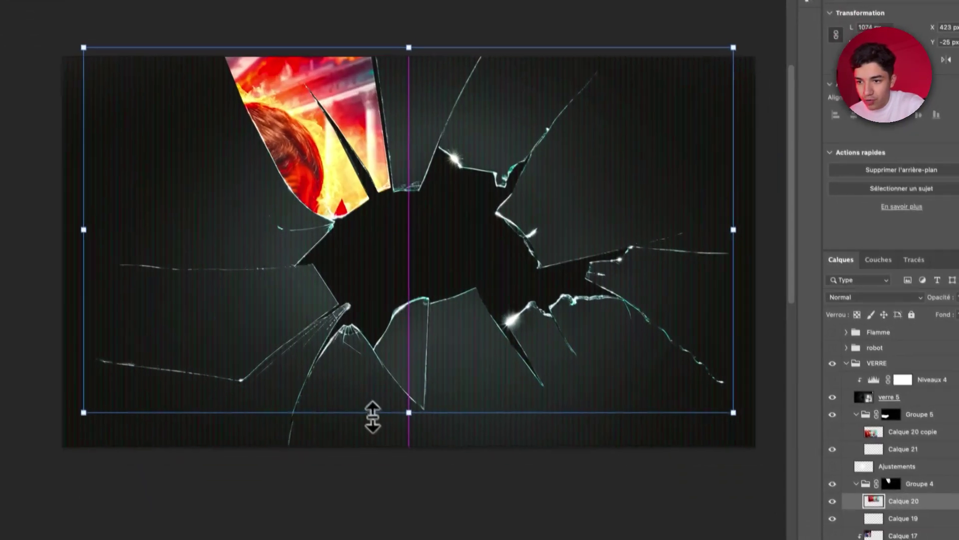
left_click_drag(333, 316, 328, 315)
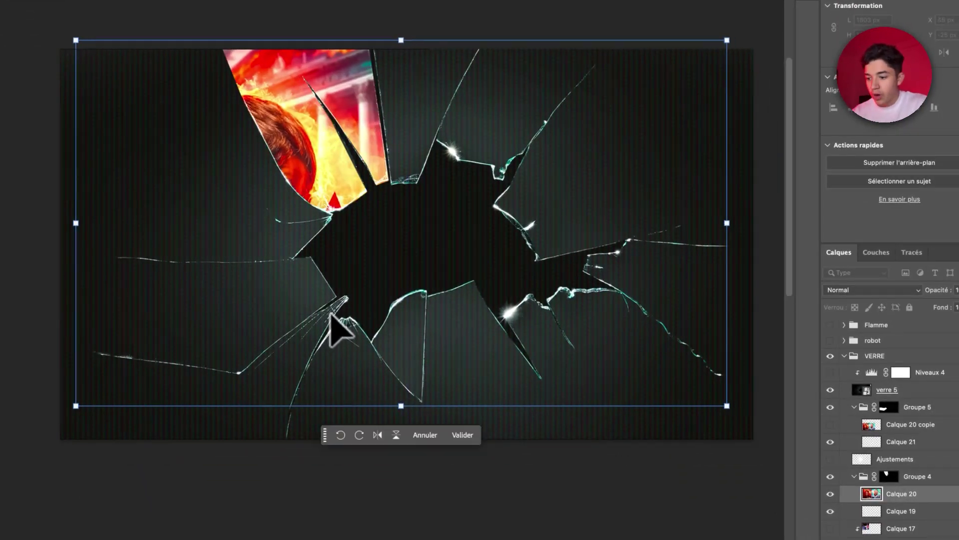
key("Return")
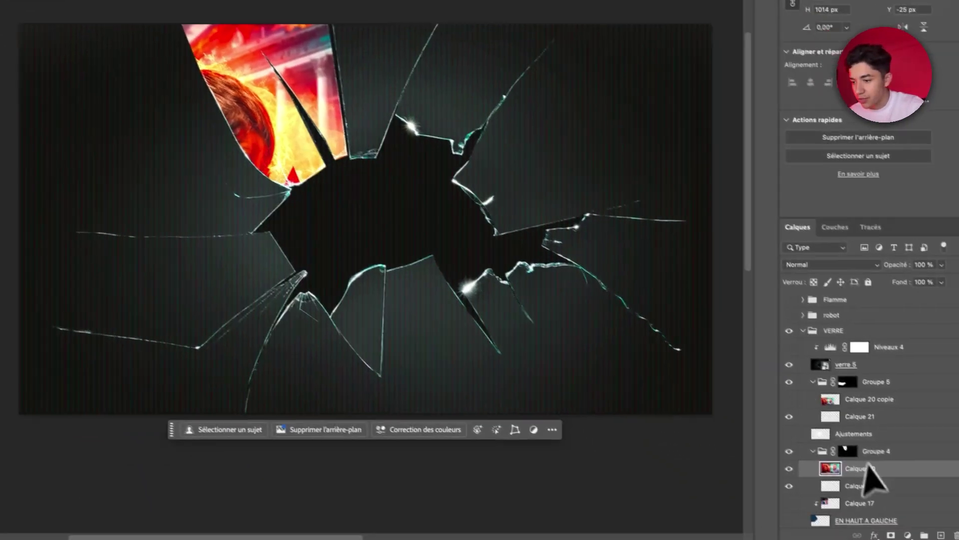
Place a portrait copy in the left shard so the eyes and snarling mouth show
left_click_drag(871, 465, 855, 392)
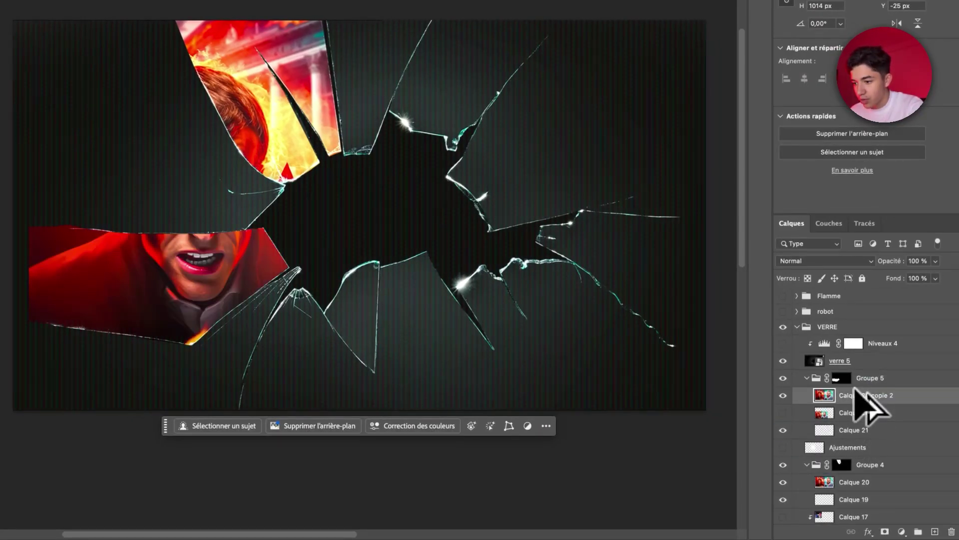
key("ctrl+t")
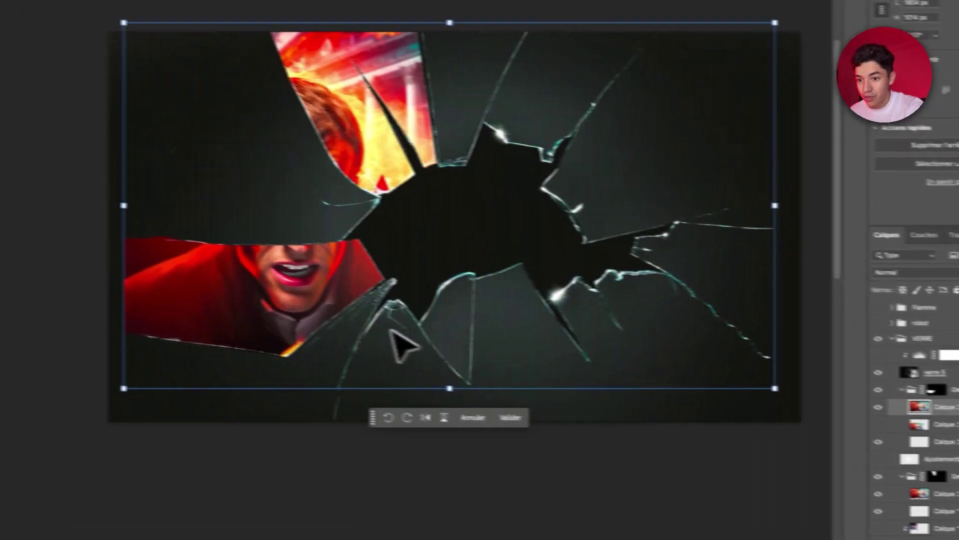
mouse_move(386, 347)
left_mouse_down()
mouse_move(417, 356)
mouse_move(410, 374)
left_mouse_up()
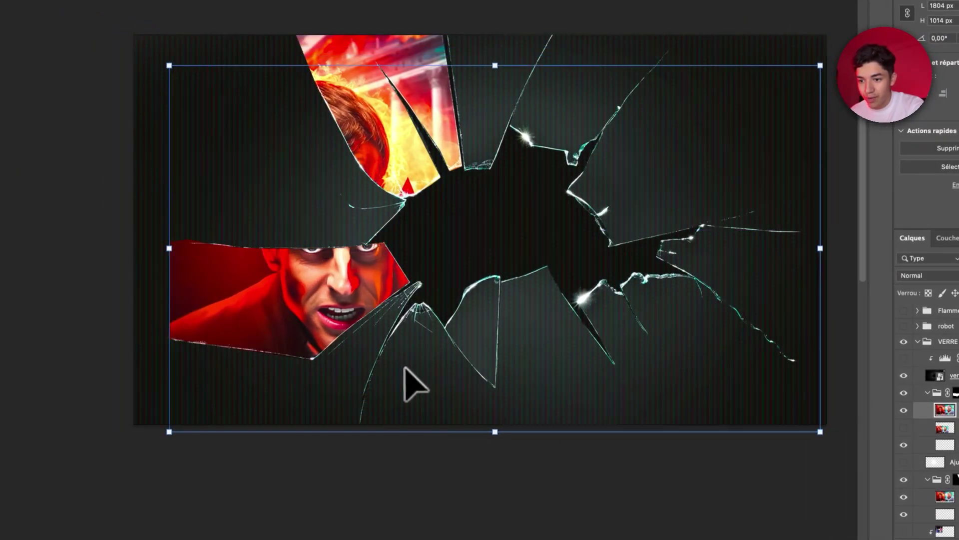
key("Return")
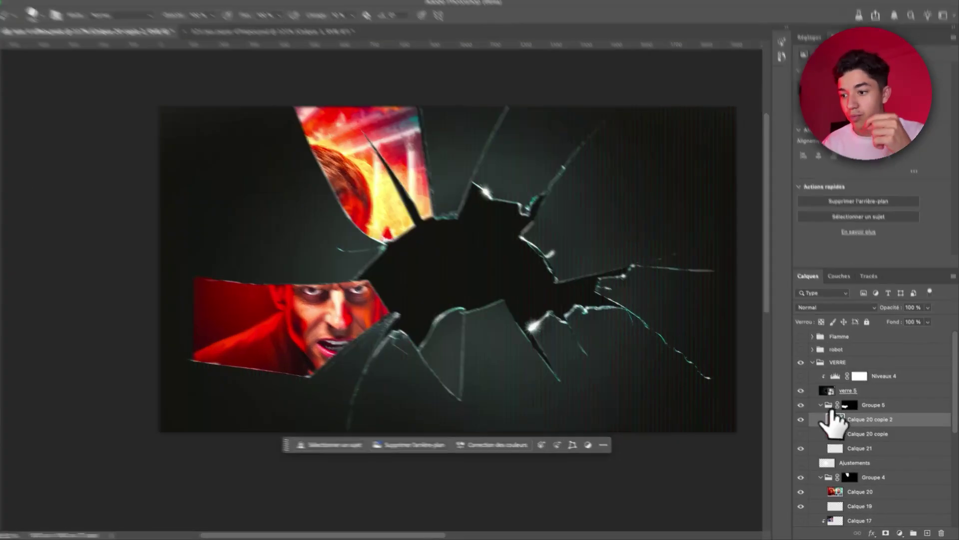
Place the verre 6.png broken-glass image on a new layer above Niveaux 4
left_click(825, 409)
left_click(893, 344)
left_click(921, 531)
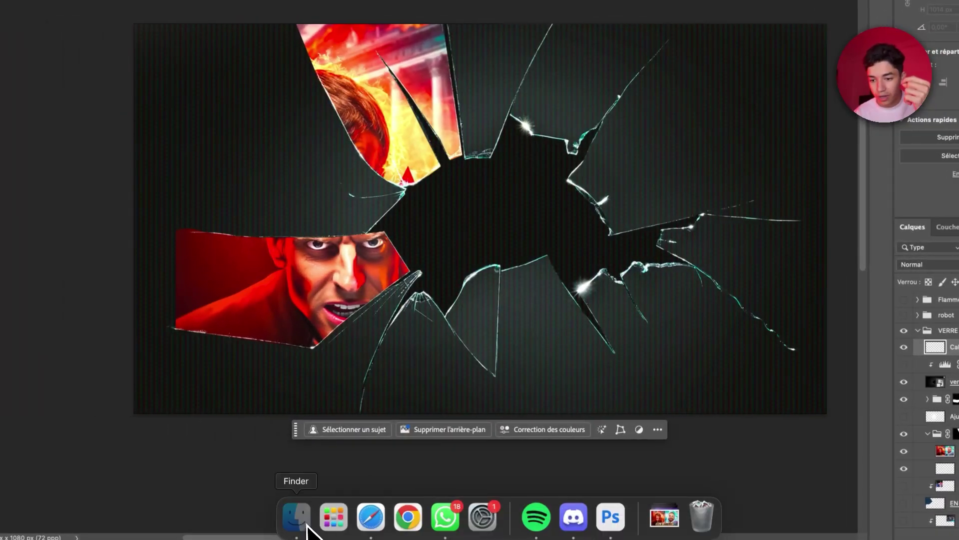
left_click(299, 514)
mouse_move(628, 118)
left_mouse_down()
mouse_move(502, 433)
mouse_move(505, 406)
left_mouse_up()
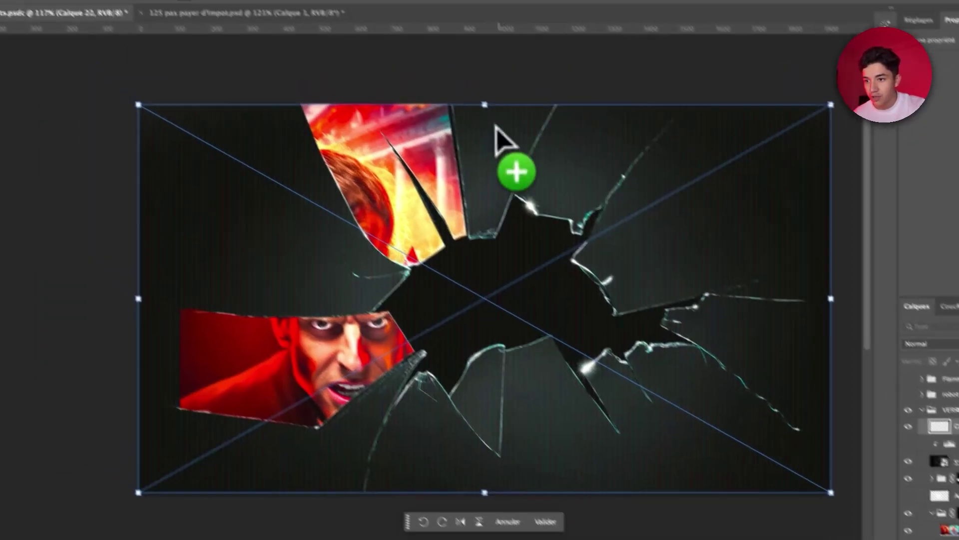
key("Return")
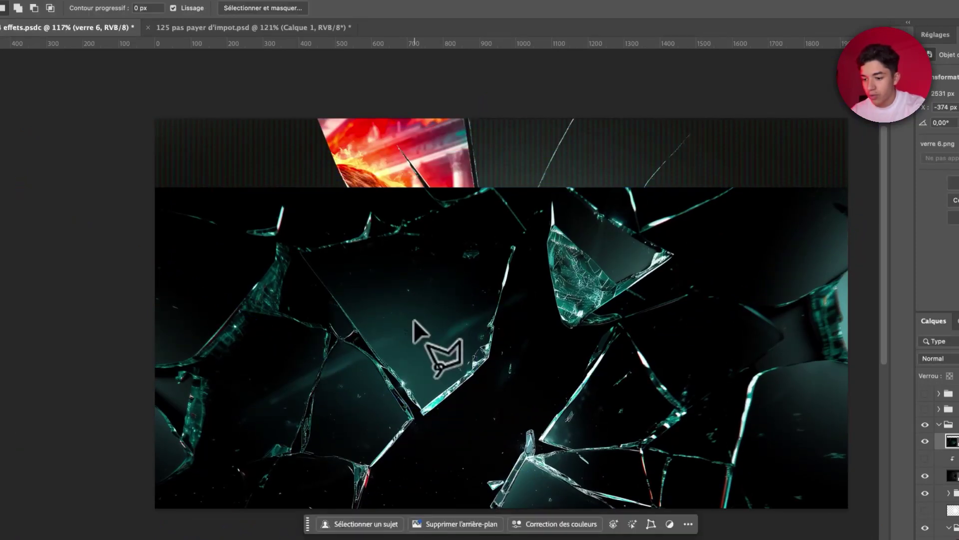
Lasso a large shard from the verre 6 glass and copy it to its own layer
scroll(424, 320, "up", 2)
left_click(274, 247)
left_click(394, 227)
left_click(513, 171)
left_click(555, 224)
left_click(533, 267)
left_click(508, 372)
left_click(423, 447)
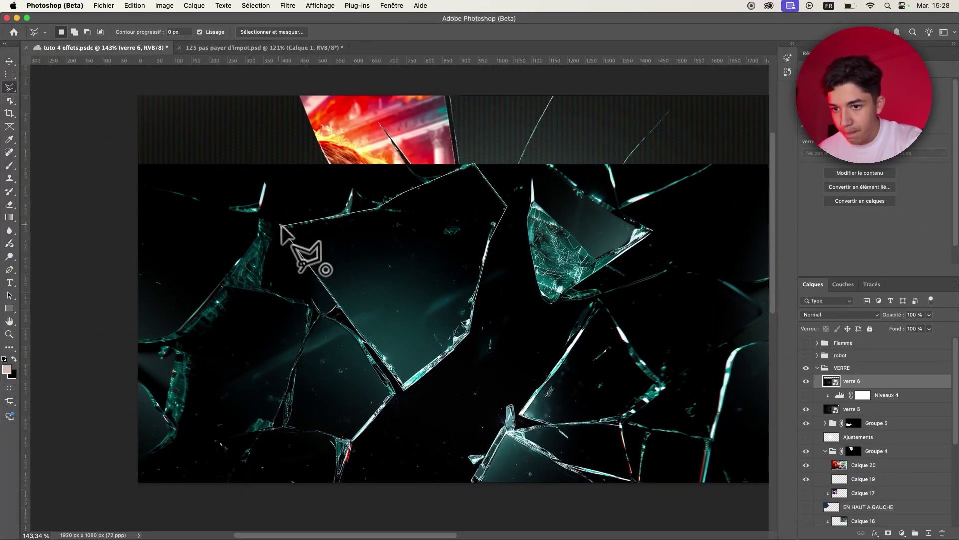
left_click(274, 247)
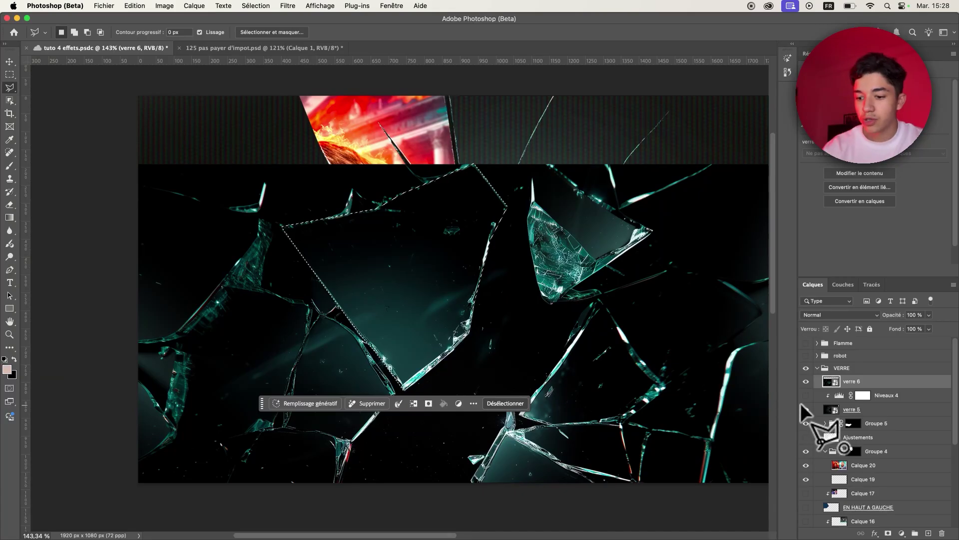
key("ctrl+j")
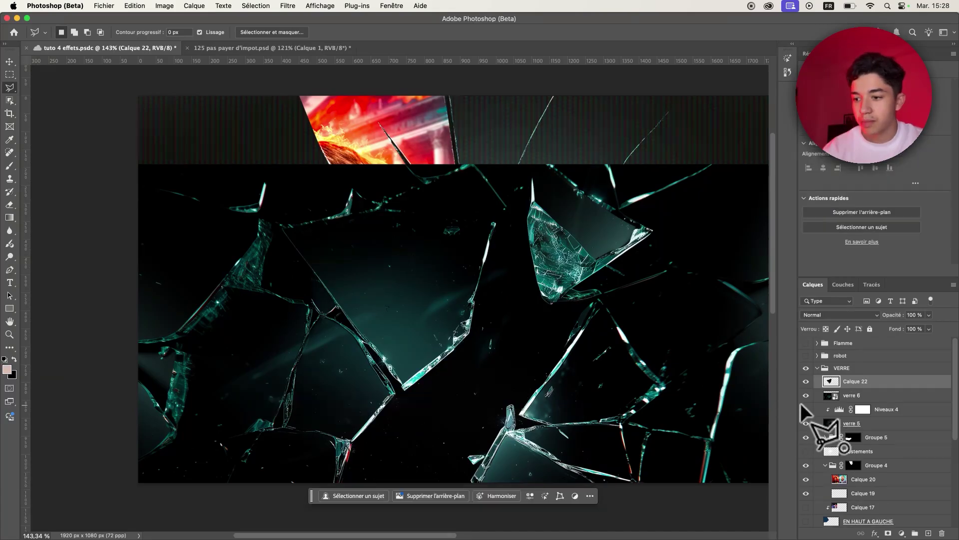
Hide verre 6, desaturate the shard at -100, make it a smart object, and group it
left_click(806, 395)
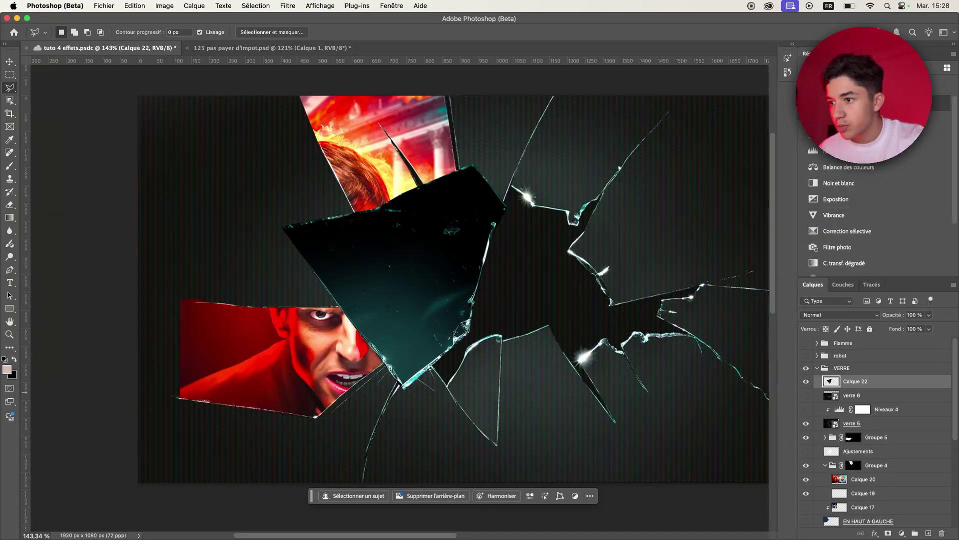
left_click(840, 263)
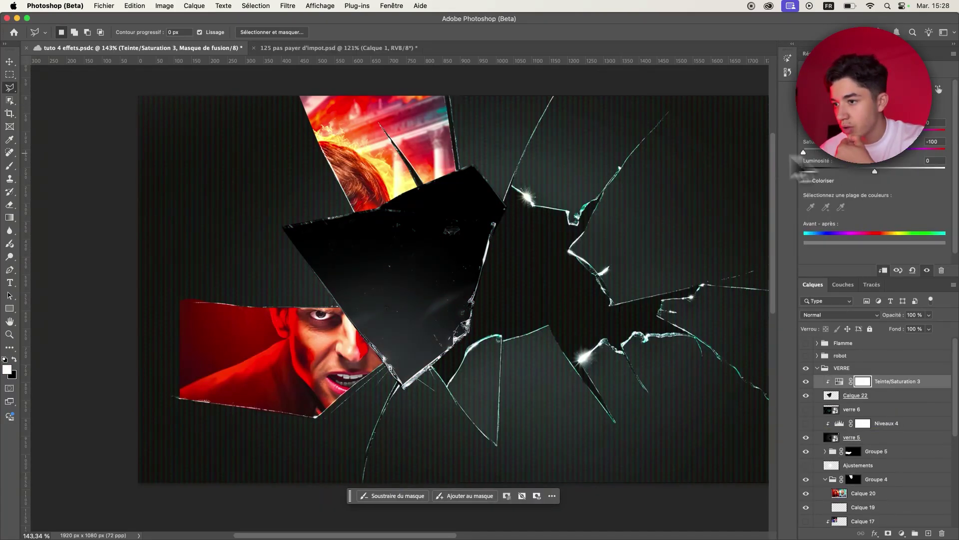
right_click(878, 396)
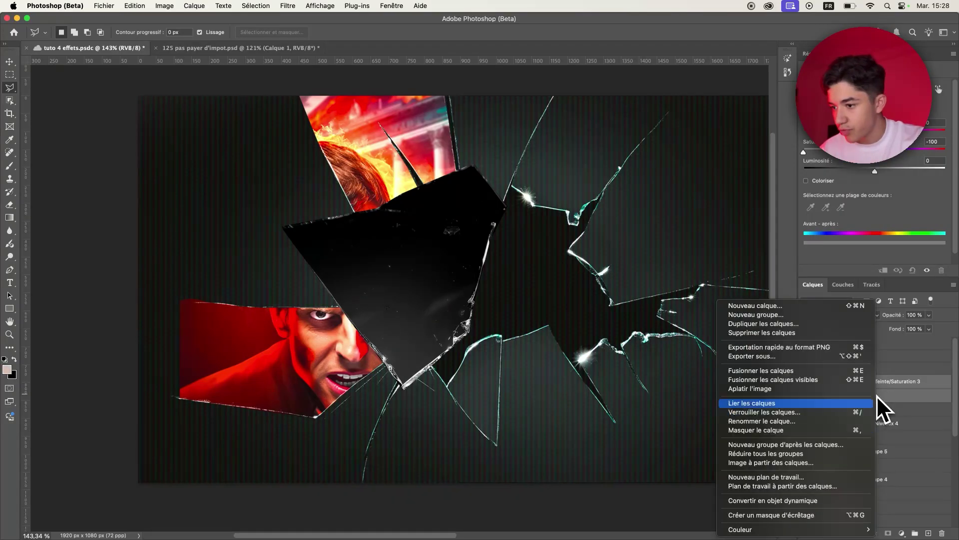
left_click(802, 504)
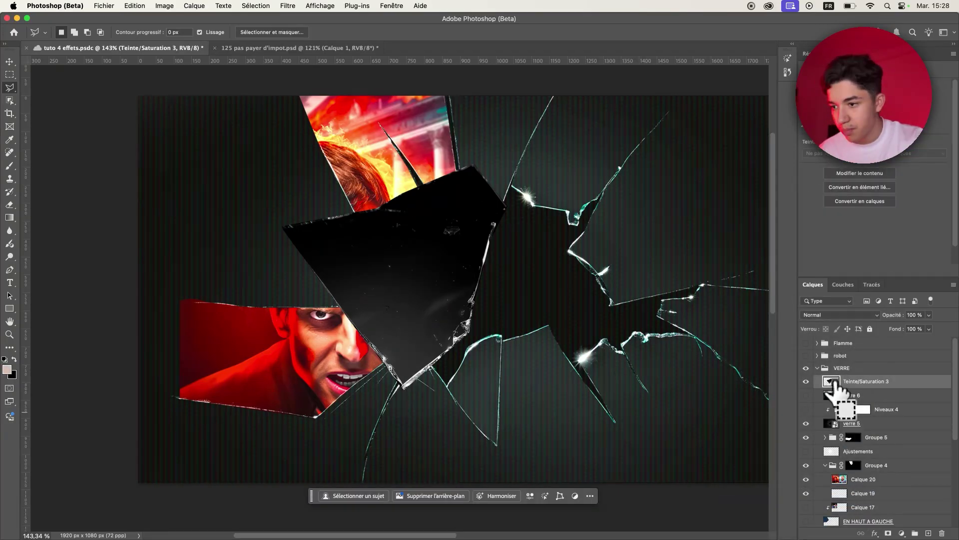
left_click(832, 381, "ctrl")
left_click(850, 396)
key("ctrl+g")
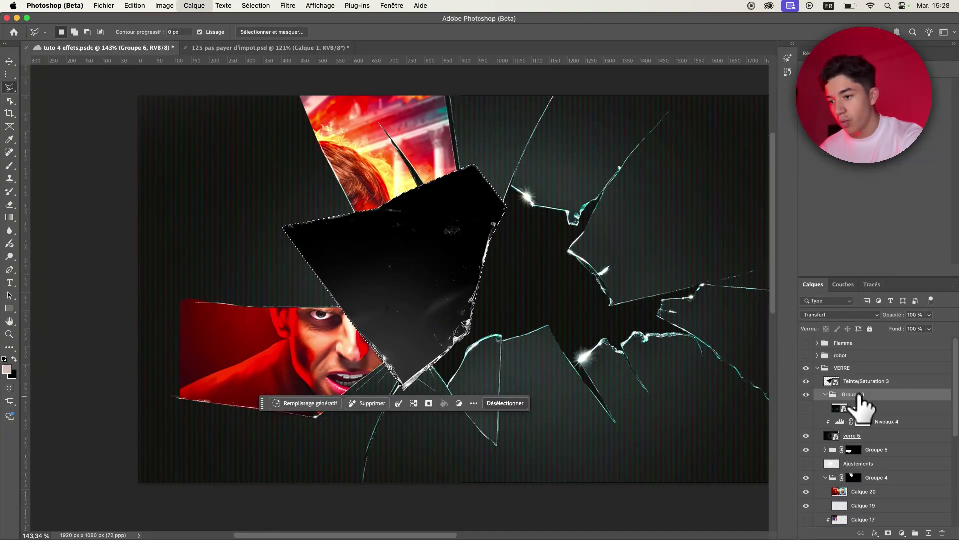
Move Calque 20 into the masked Groupe 6 and blend the shard with Linear Dodge (Add)
left_click(889, 533)
left_click_drag(840, 493, 849, 406)
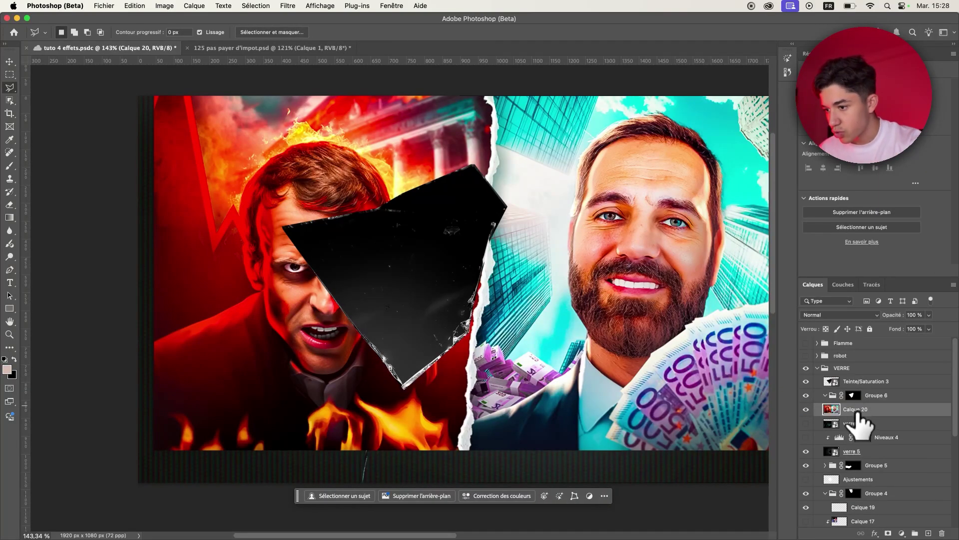
left_click(859, 381)
left_click(839, 315)
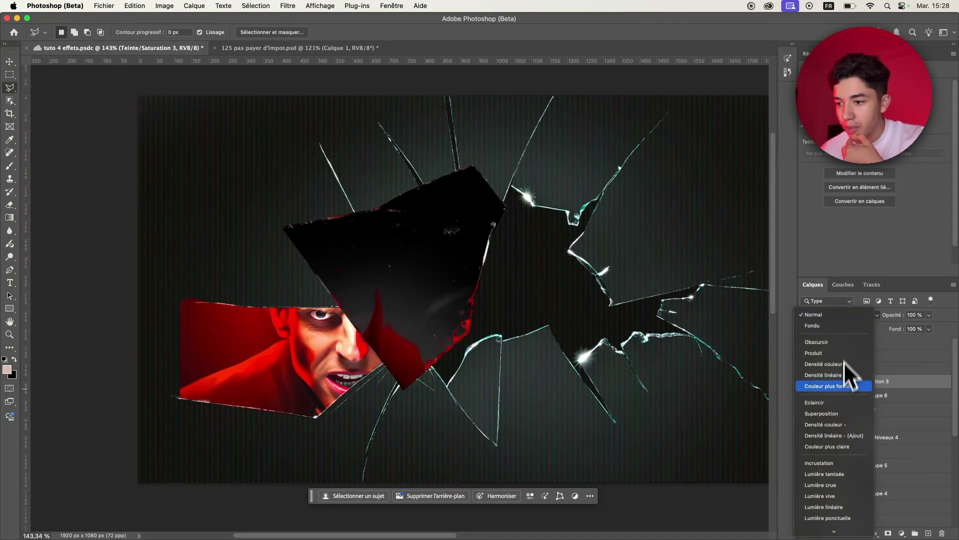
left_click(842, 436)
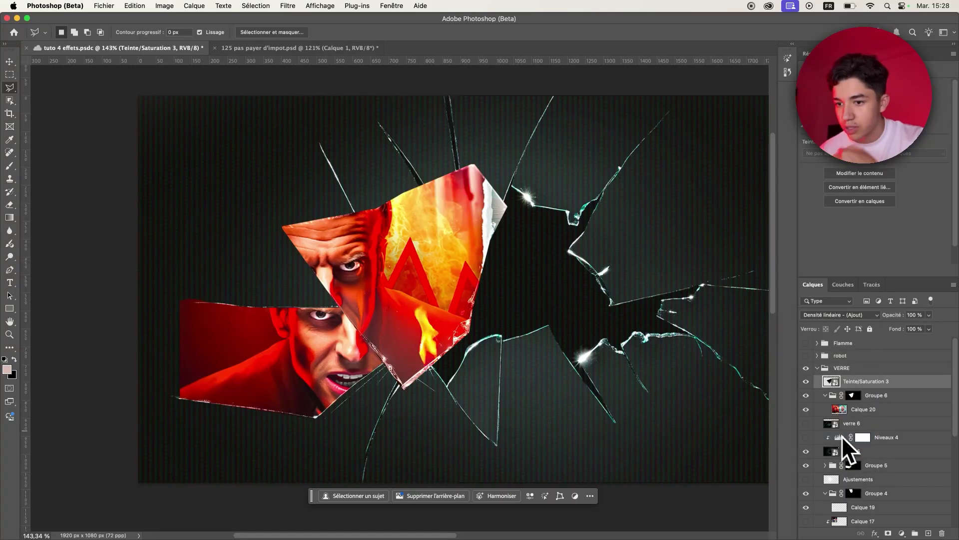
Move and shrink the portrait into the central shard and group it as Bout de verre
left_click(876, 409)
key("ctrl+t")
left_click_drag(422, 326, 507, 310)
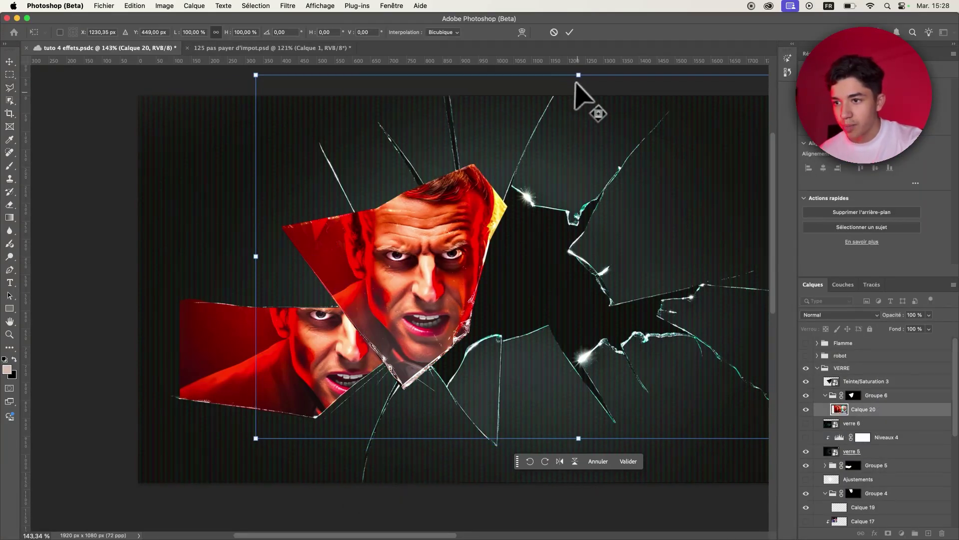
left_click_drag(578, 80, 579, 139)
key("Return")
left_click(866, 381, "shift")
key("ctrl+g")
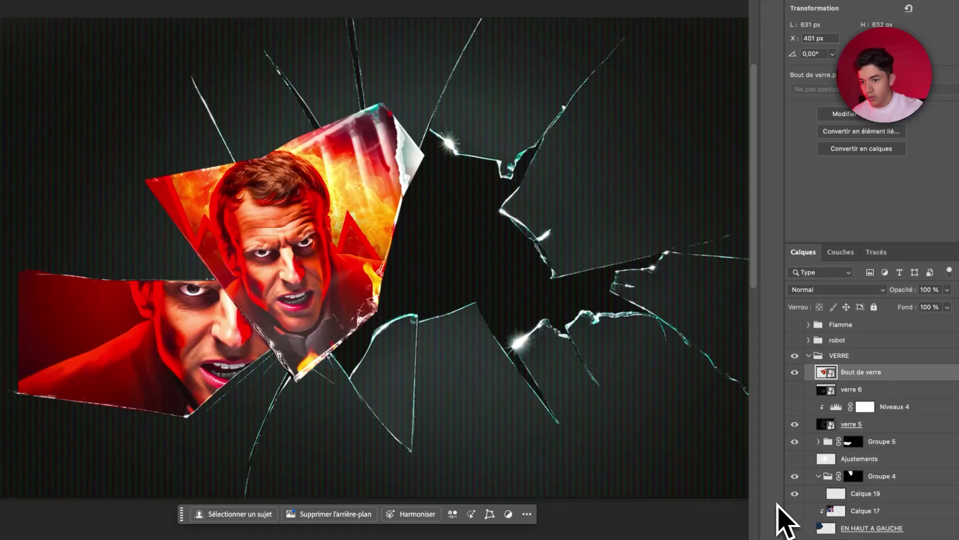
Shrink and tilt the Bout de verre shard into the top-left corner, then start a Path Blur
key("ctrl+t")
key("Return")
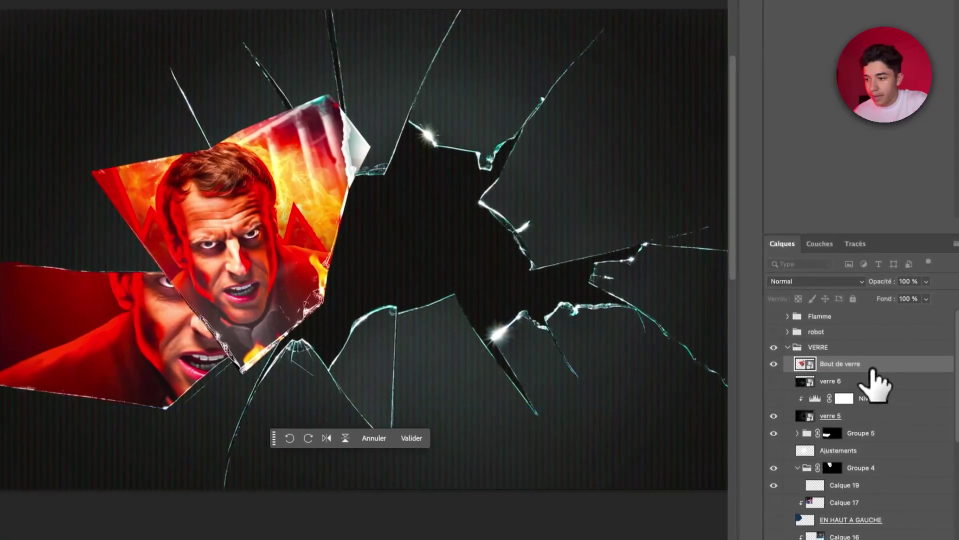
key("ctrl+t")
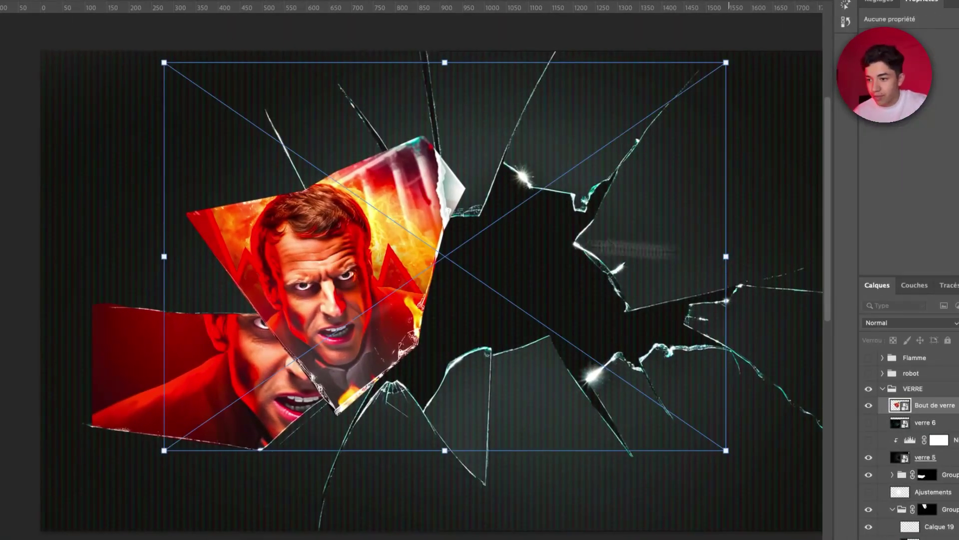
mouse_move(503, 331)
left_mouse_down()
mouse_move(439, 332)
mouse_move(439, 321)
left_mouse_up()
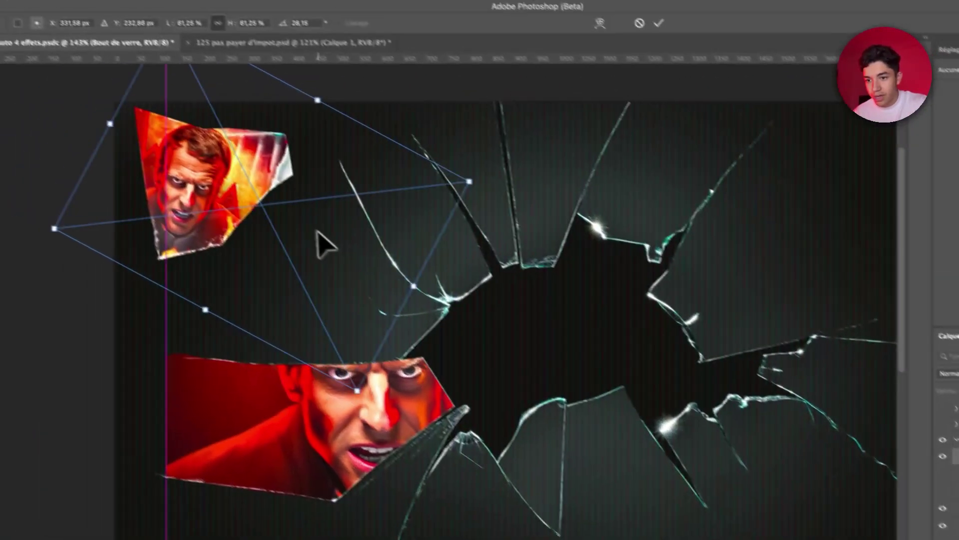
key("Return")
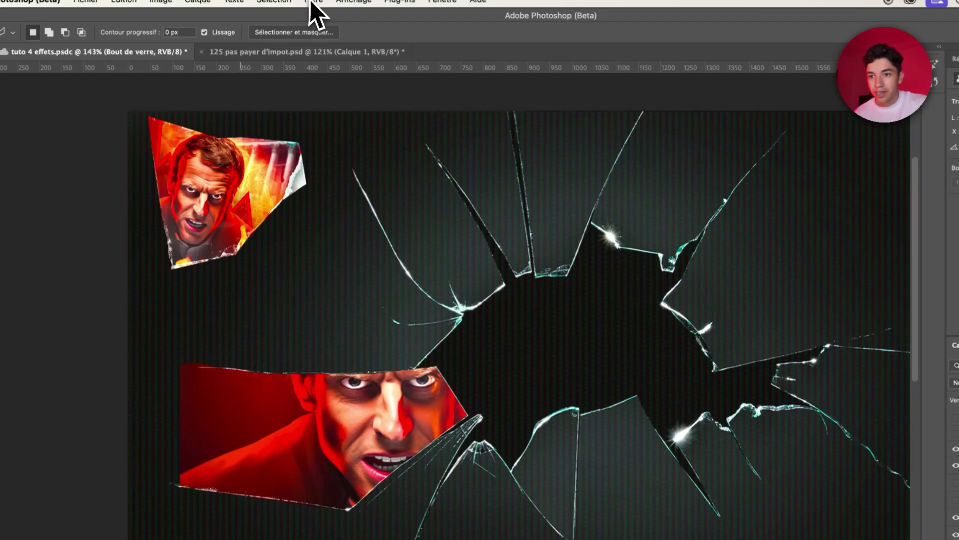
left_click(311, 1)
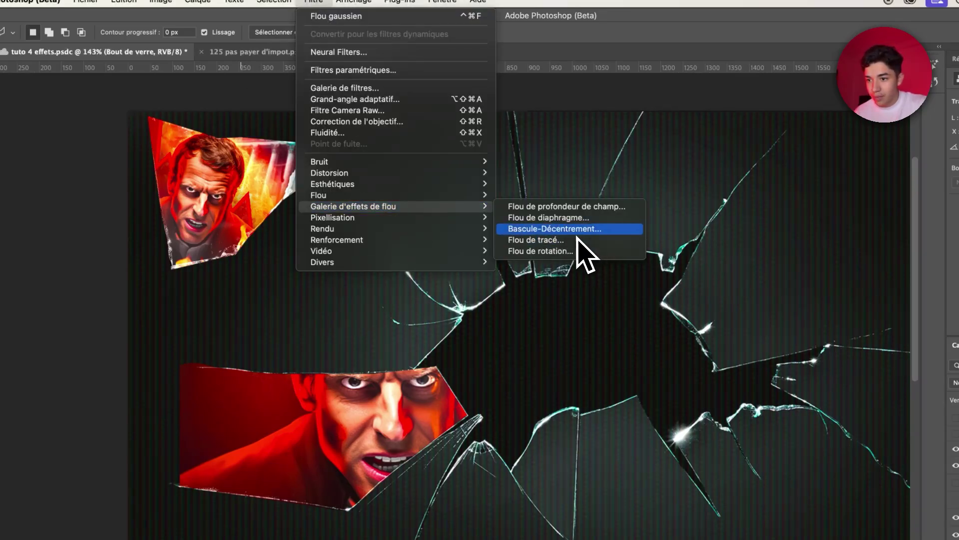
left_click(574, 239)
Streak the shard with a path blur and add a smaller, rotated lens-flare copy along its edge
left_click_drag(436, 358, 228, 267)
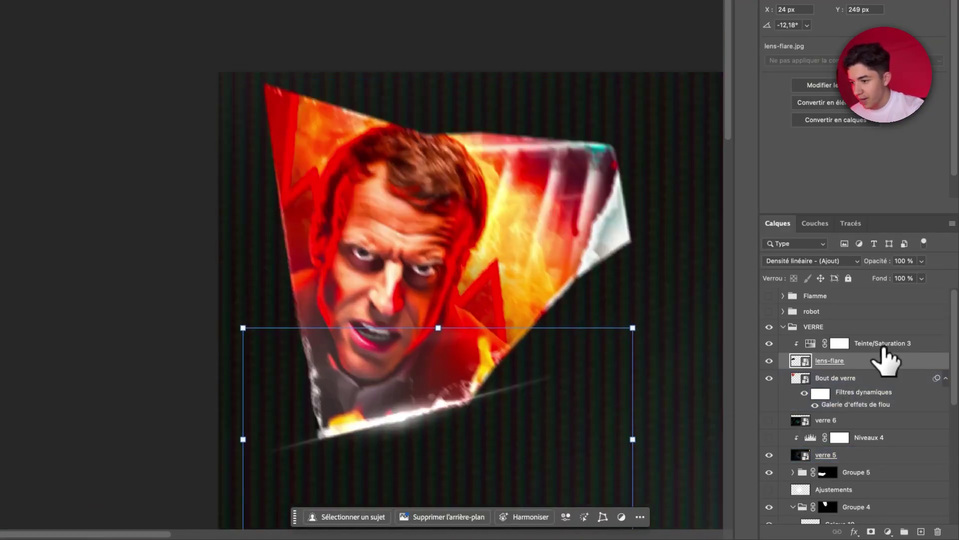
left_click(885, 345, "shift")
key("ctrl+j")
key("ctrl+t")
left_click_drag(235, 447, 279, 317)
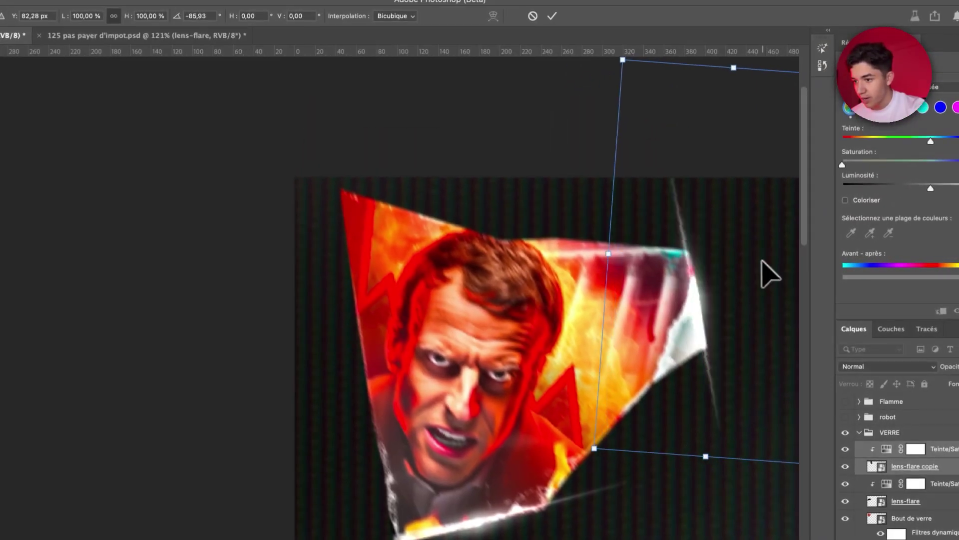
mouse_move(737, 70)
left_mouse_down()
mouse_move(730, 143)
mouse_move(754, 134)
left_mouse_up()
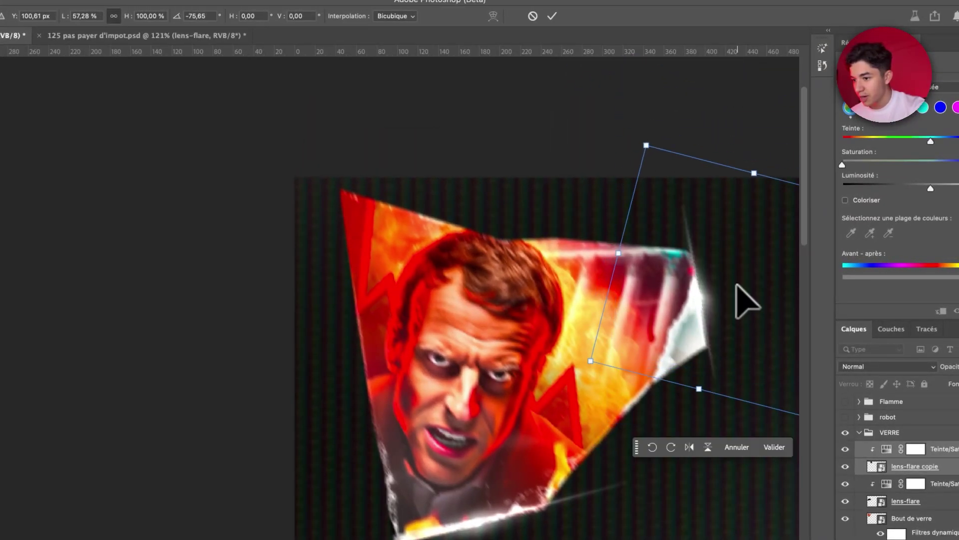
key("Return")
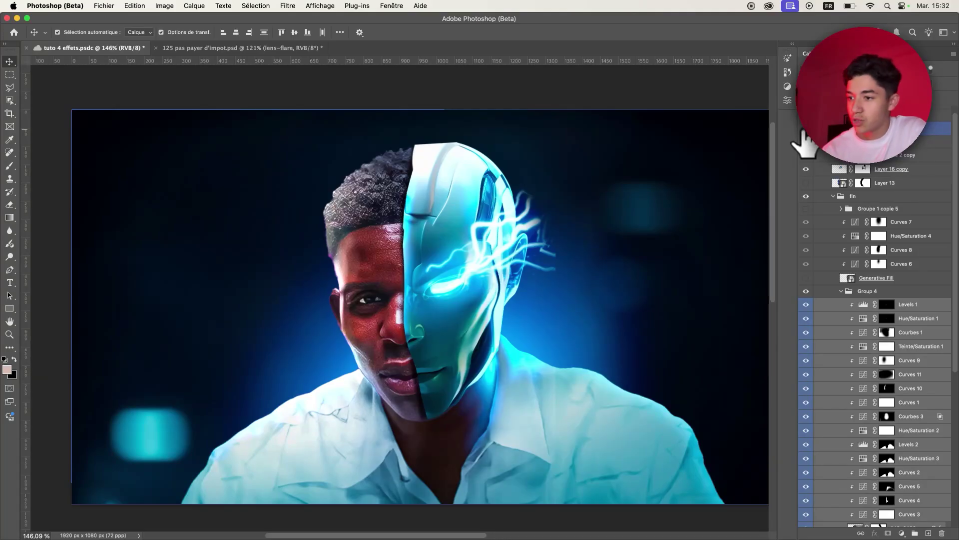
Hide the robot half-mask and toggle the Group 4 colour adjustments off and back on
left_click(803, 131)
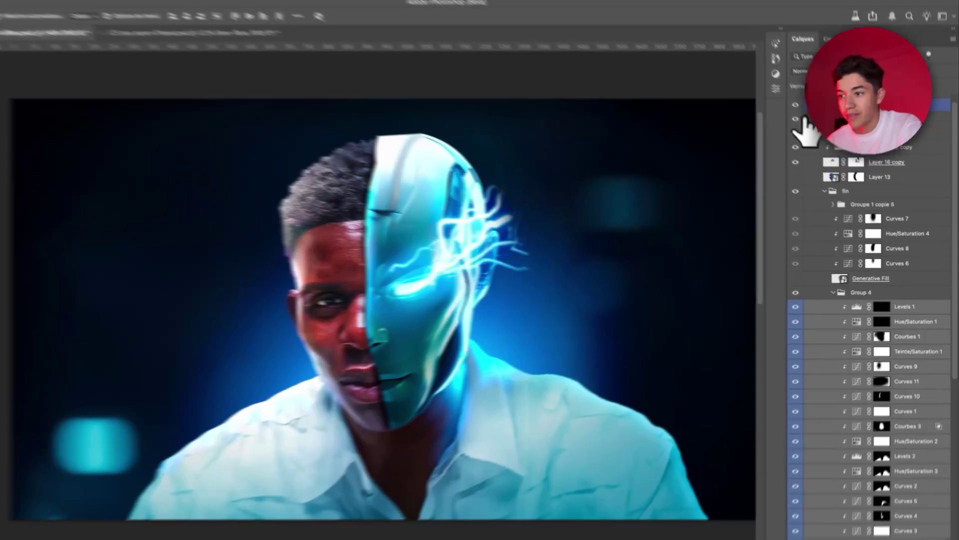
left_click(806, 141)
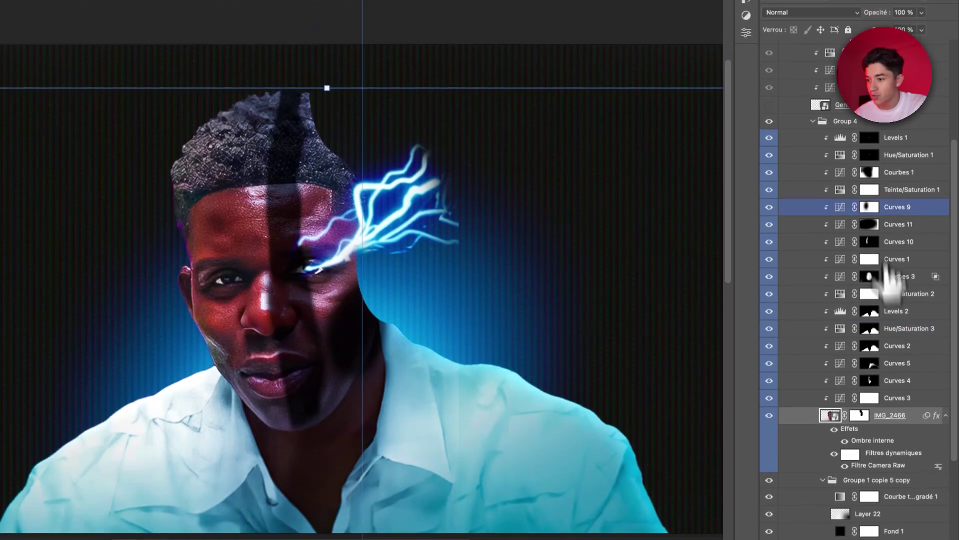
left_click_drag(769, 398, 784, 276)
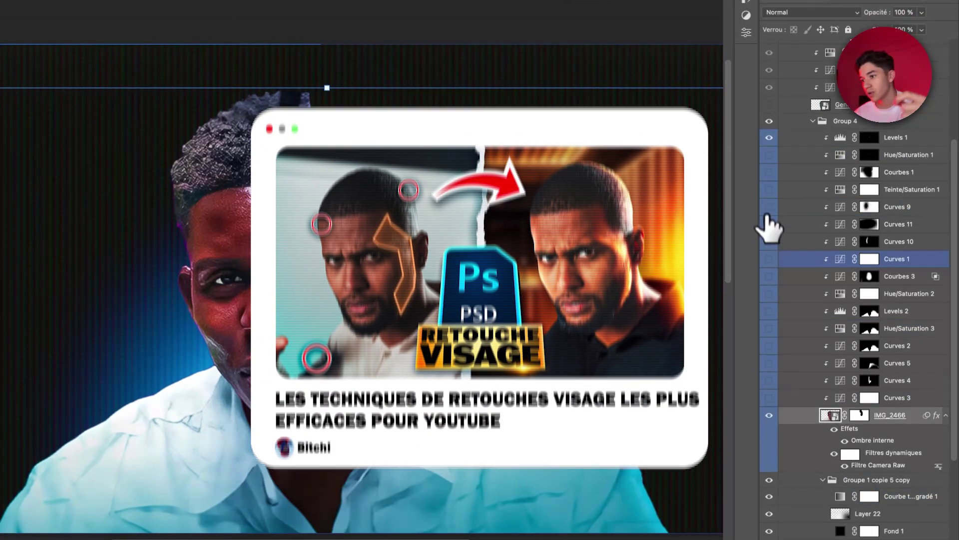
left_click_drag(769, 164, 770, 147)
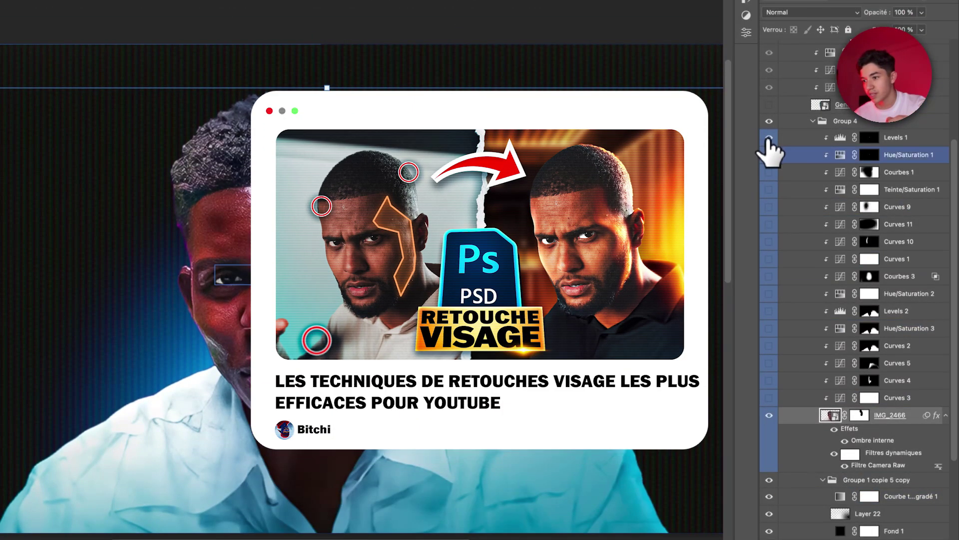
left_click(770, 138)
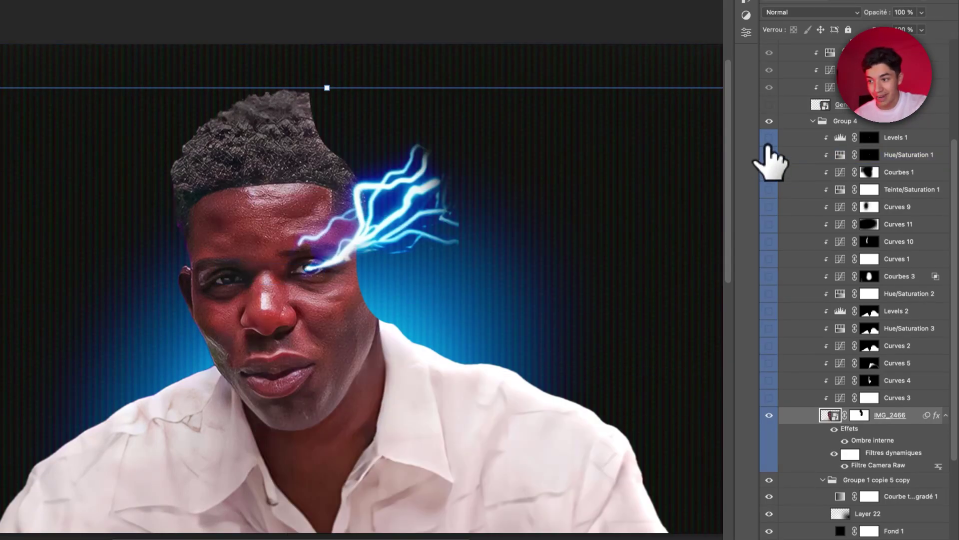
left_click_drag(770, 140, 772, 382)
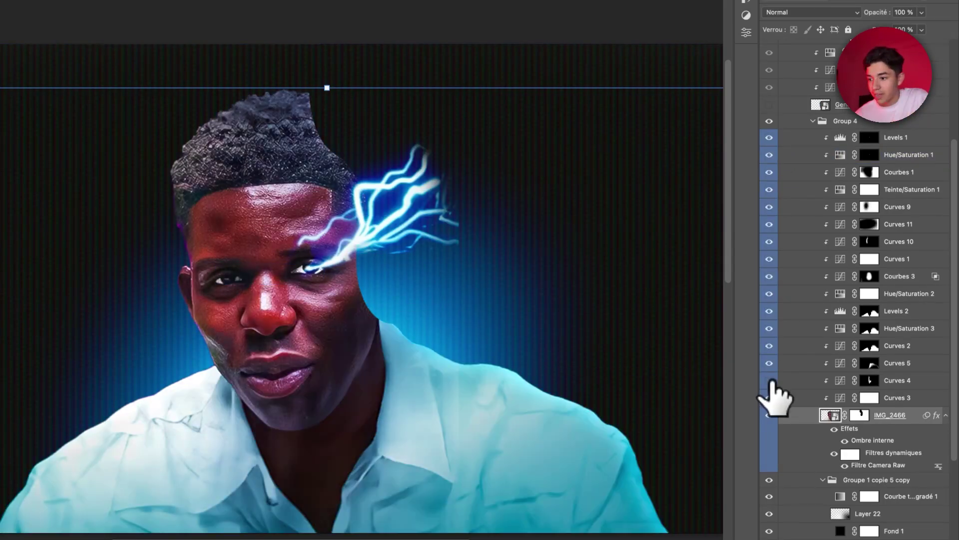
Compare the image with Curves 4, Curves 5 and Levels 2 switched off
left_click(770, 380)
left_click(770, 372)
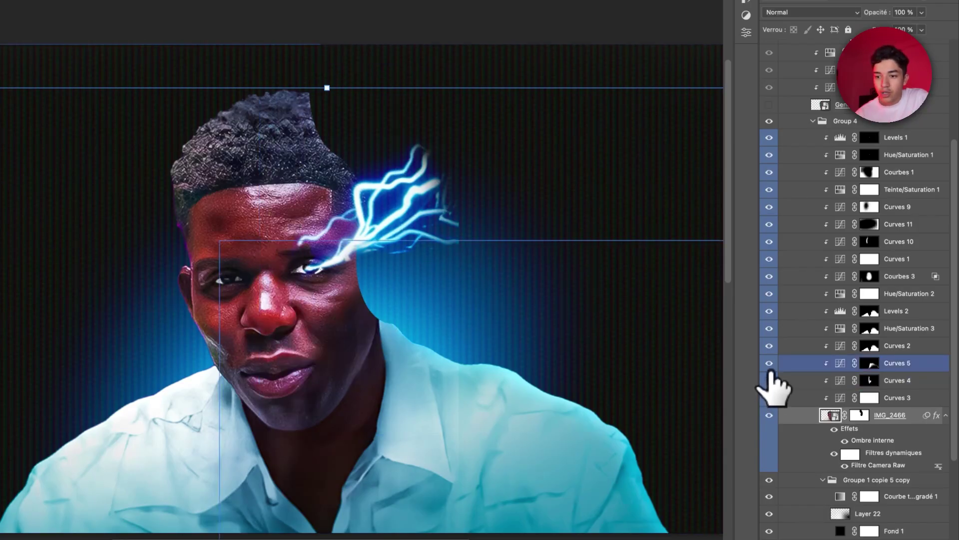
left_click(770, 364)
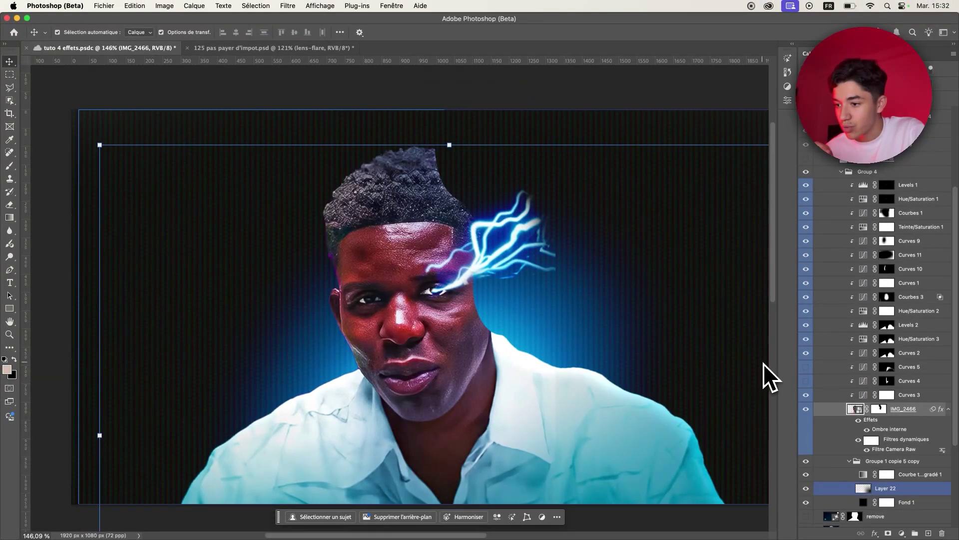
left_click(764, 364)
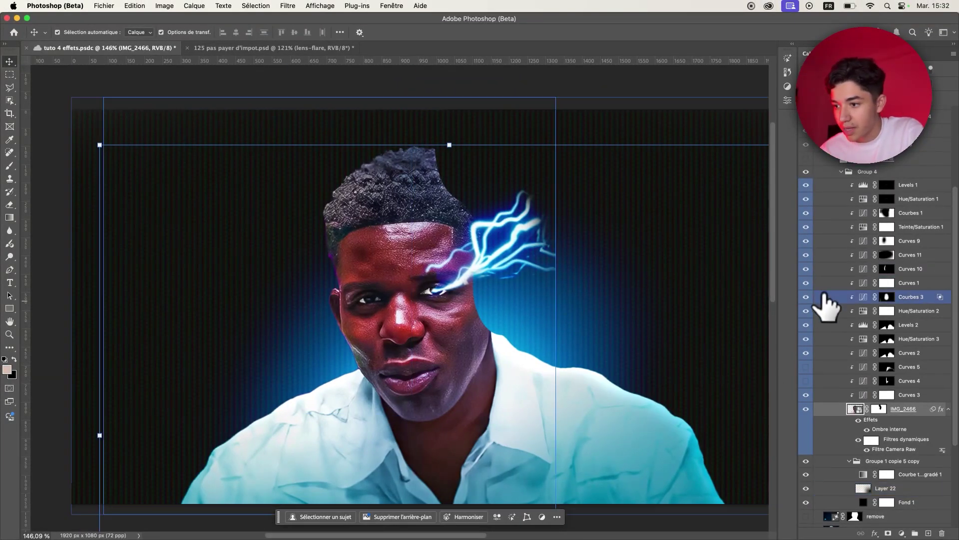
left_click(812, 325)
left_click(805, 241)
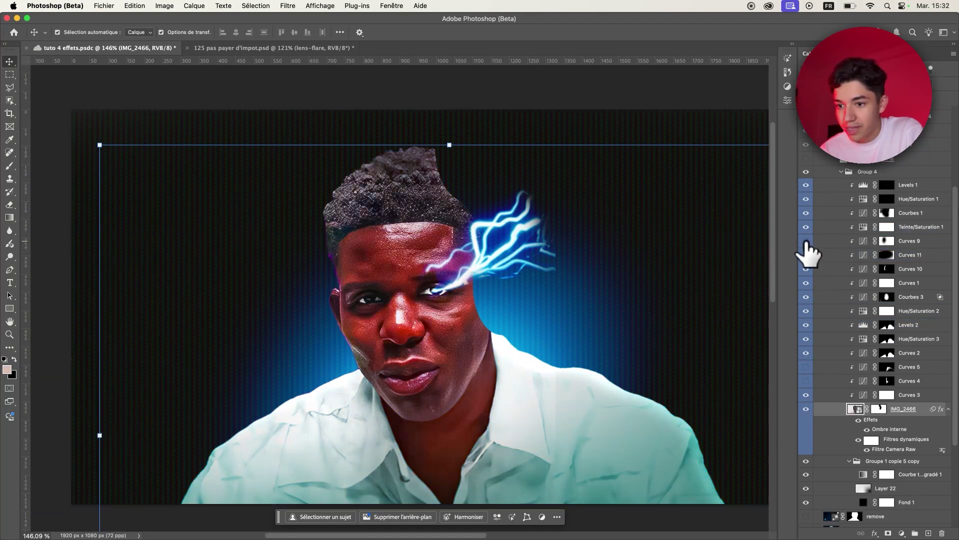
Select the Curves 9 mask and view its curve settings in Properties
left_click(806, 242)
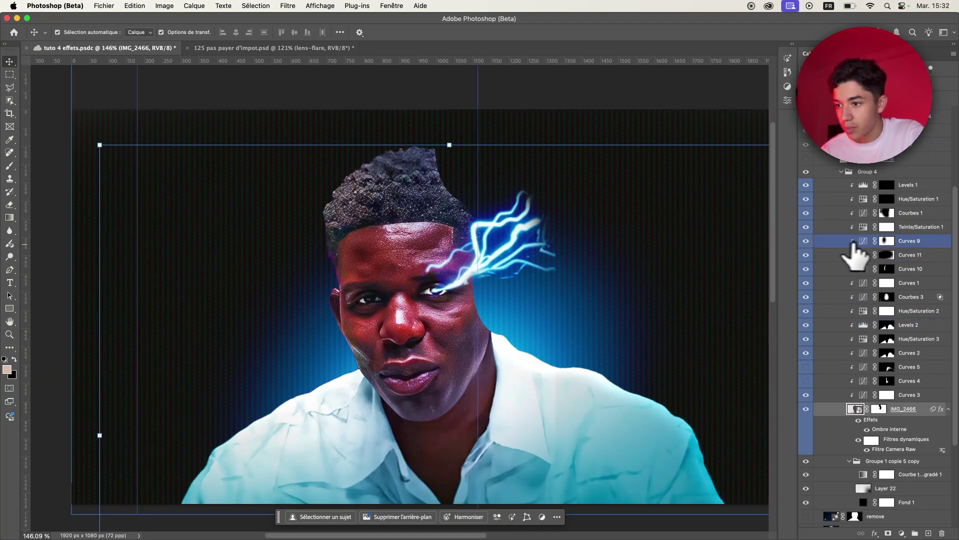
left_click(886, 241)
left_click(787, 99)
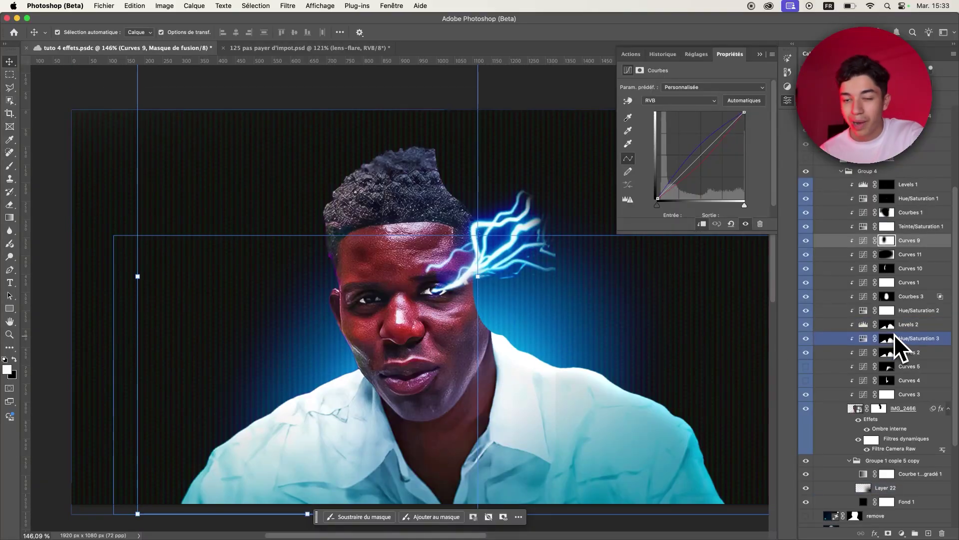
scroll(894, 334, "up", 5)
left_click(904, 322)
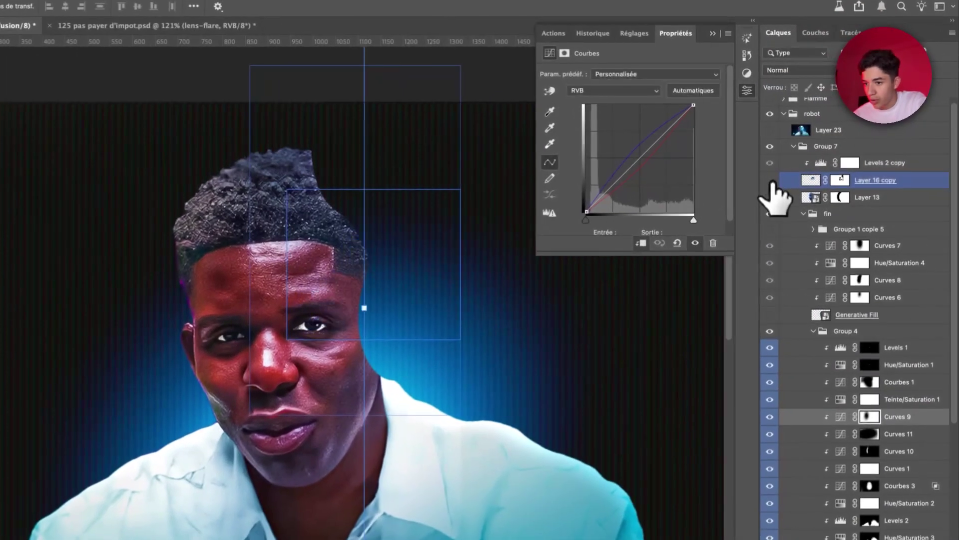
Show the robot half-mask again, select Group 4, and preview robot images up to robot 6.png
left_click(819, 309)
left_click(772, 316)
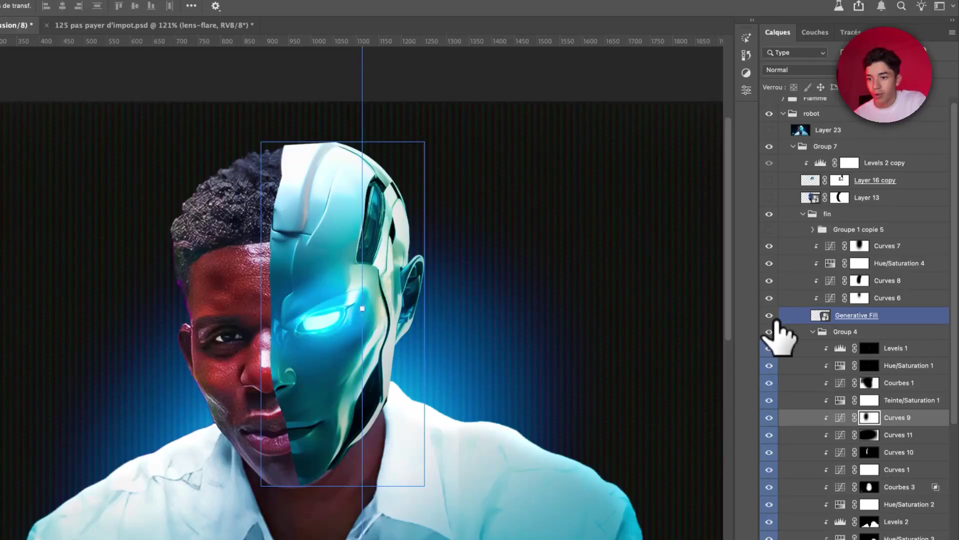
left_click(777, 330)
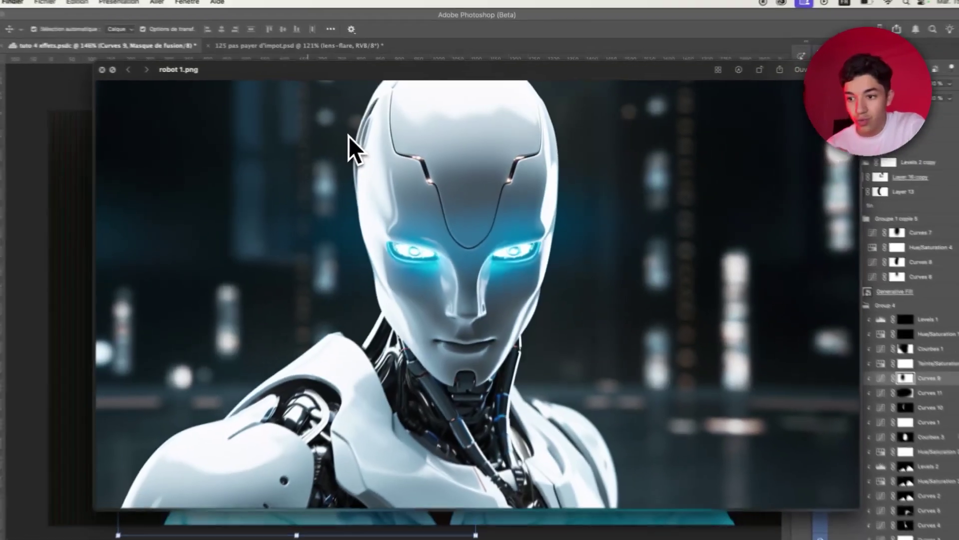
key("Right")
key("Right")
key("Right")
key("Right")
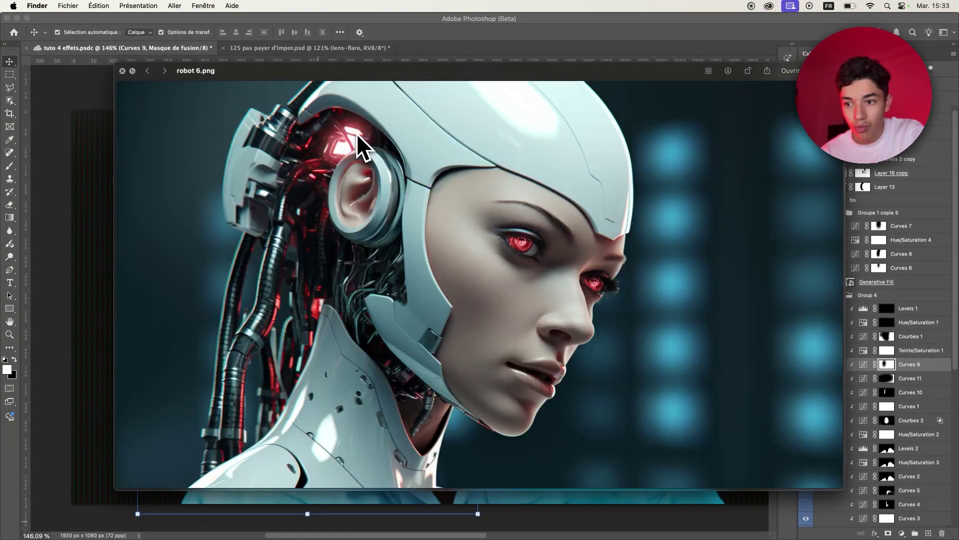
key("Right")
key("Right")
key("Right")
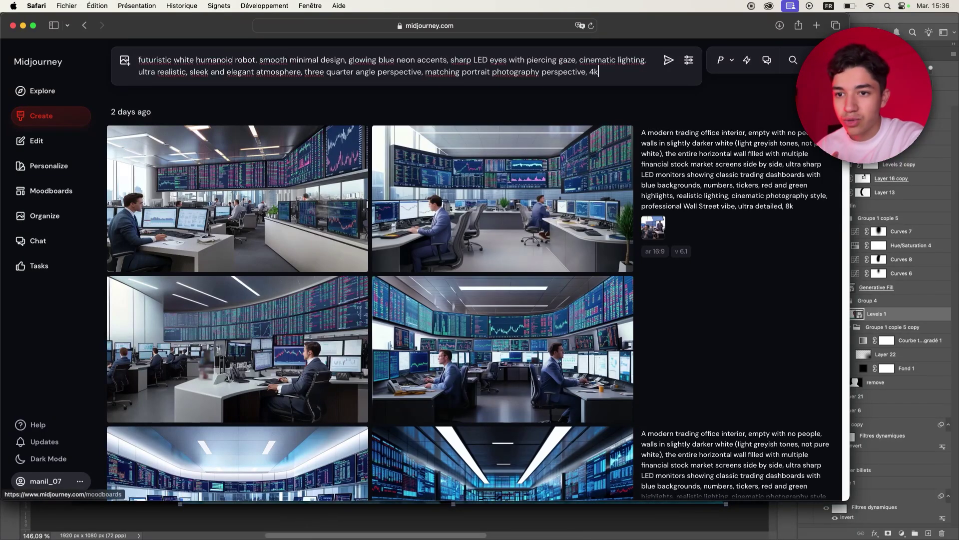
Add Levels 1.png from Downloads as an image prompt for the robot prompt
left_click_drag(247, 55, 246, 68)
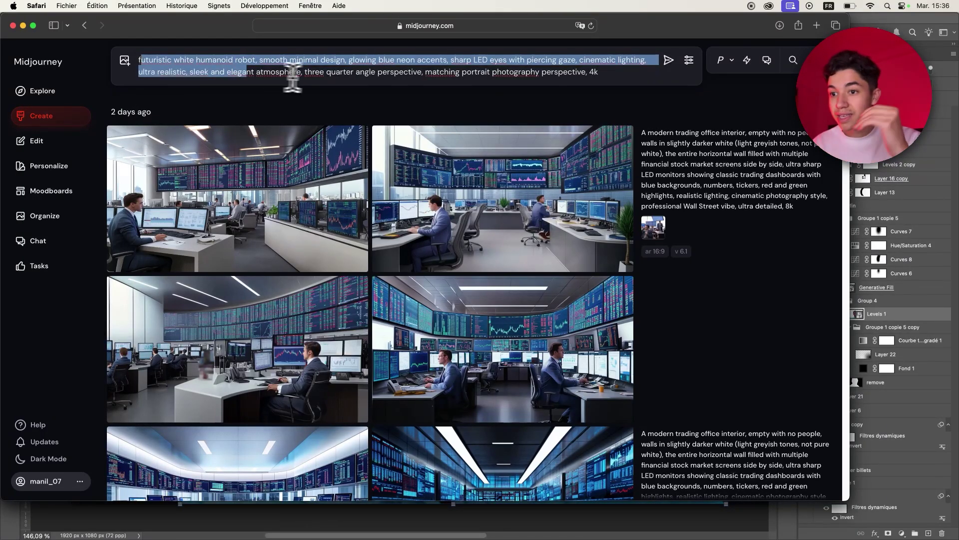
left_click(340, 77)
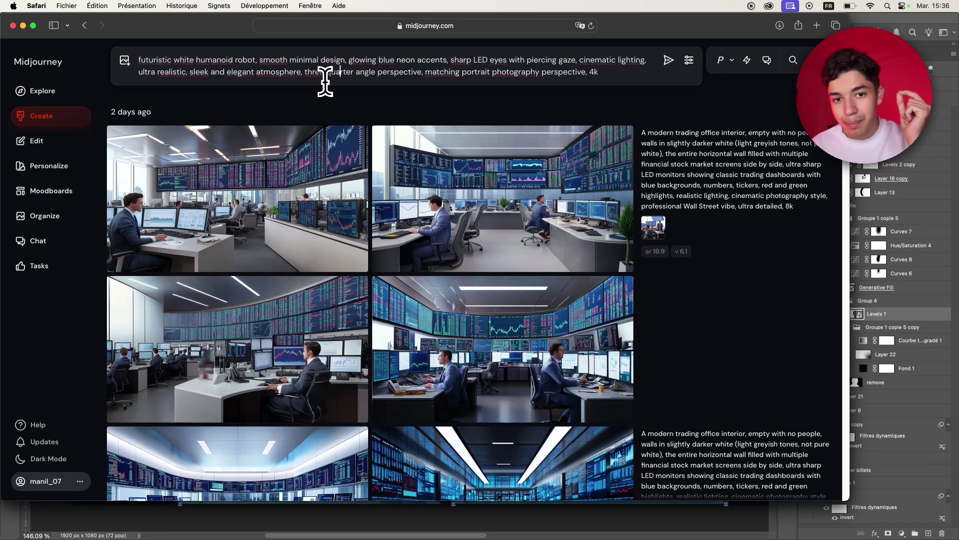
left_click(358, 524)
left_click(568, 149)
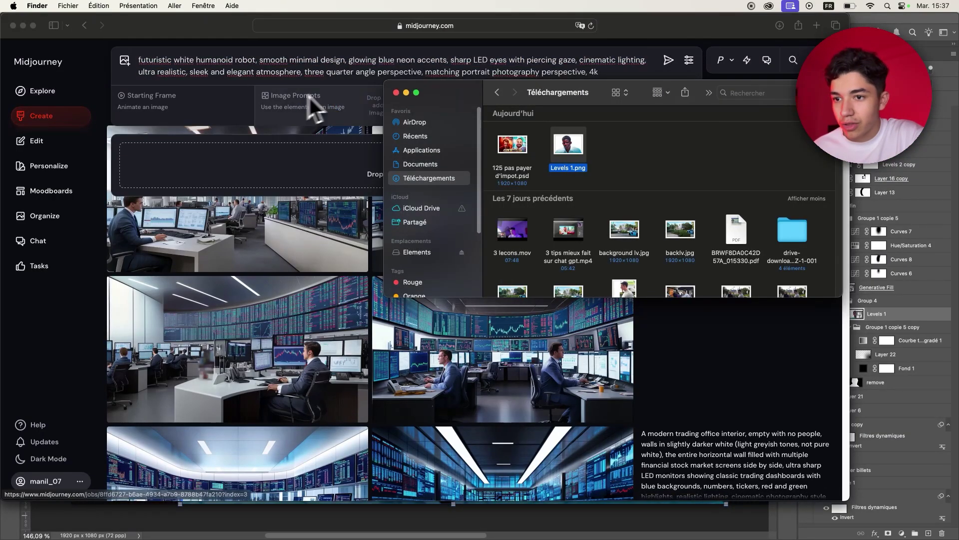
left_click_drag(374, 96, 315, 105)
left_click(460, 59)
Set a 16:9 aspect ratio and model version 6.1, then submit the robot prompt
left_click(669, 61)
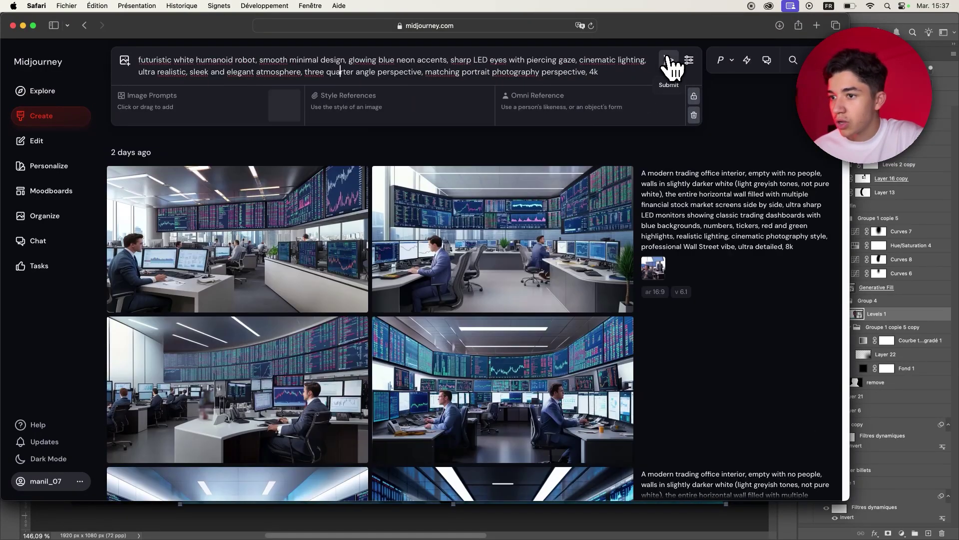
left_click(694, 62)
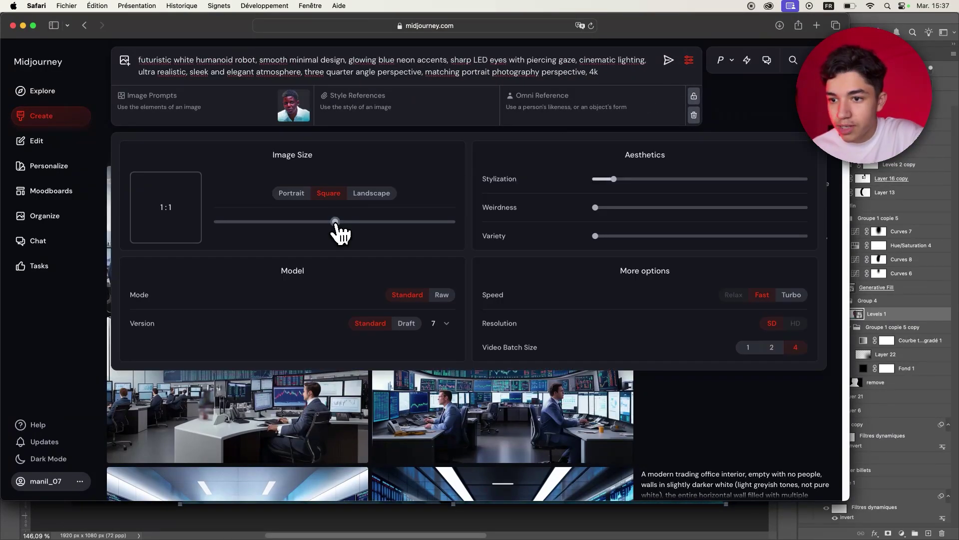
left_click_drag(292, 222, 442, 221)
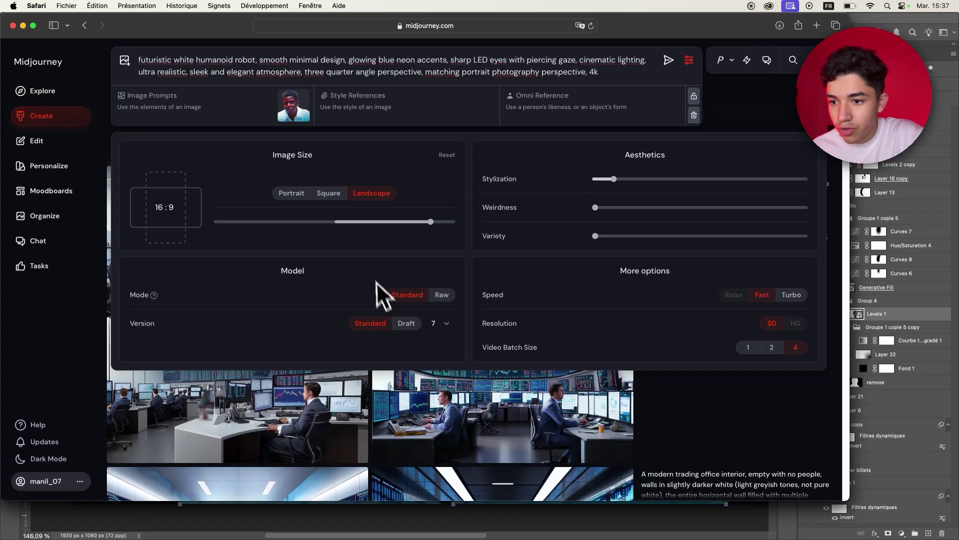
left_click(436, 329)
left_click(440, 370)
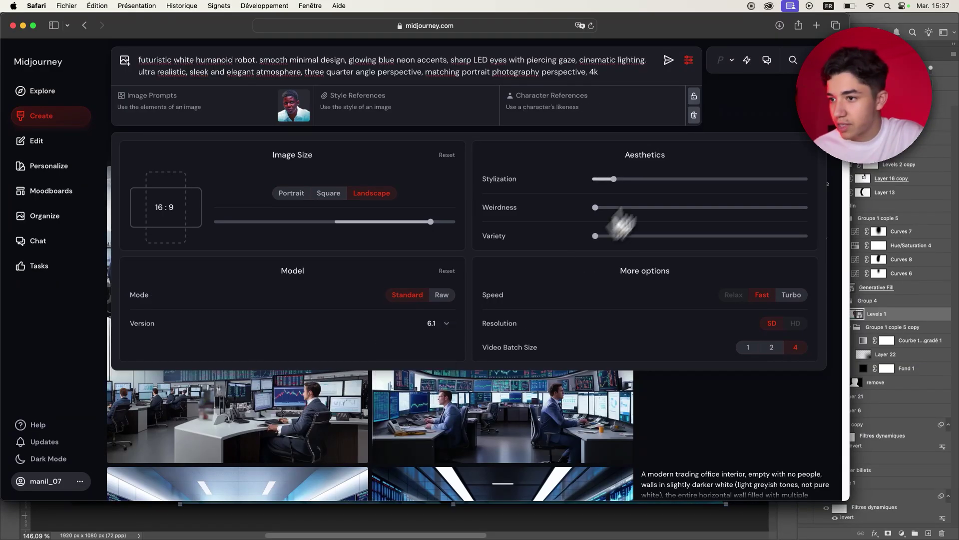
left_click(669, 61)
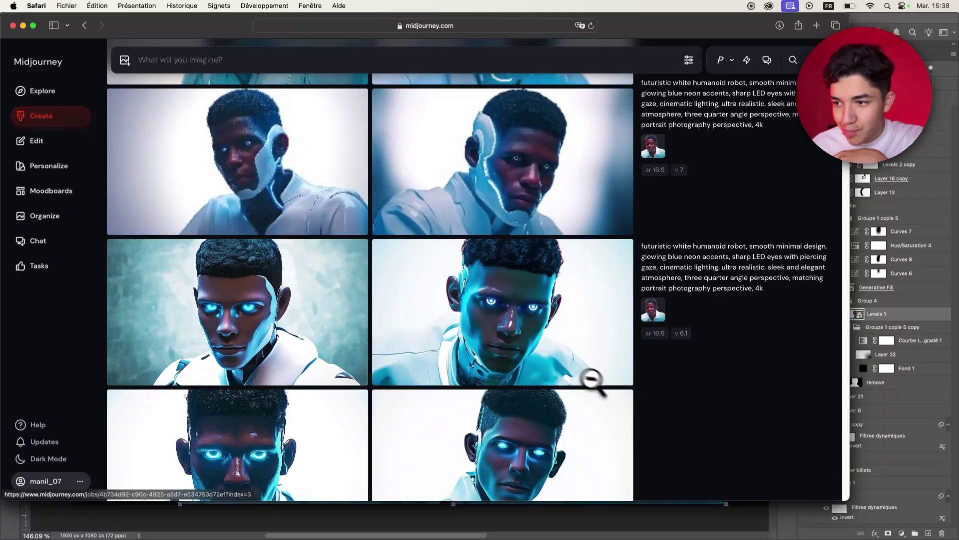
scroll(591, 381, "down", 1)
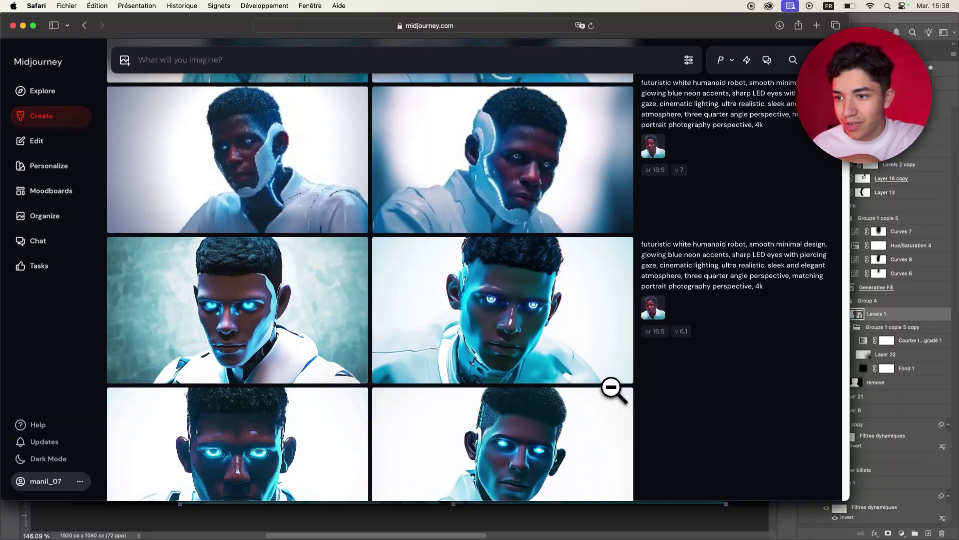
scroll(575, 379, "up", 5)
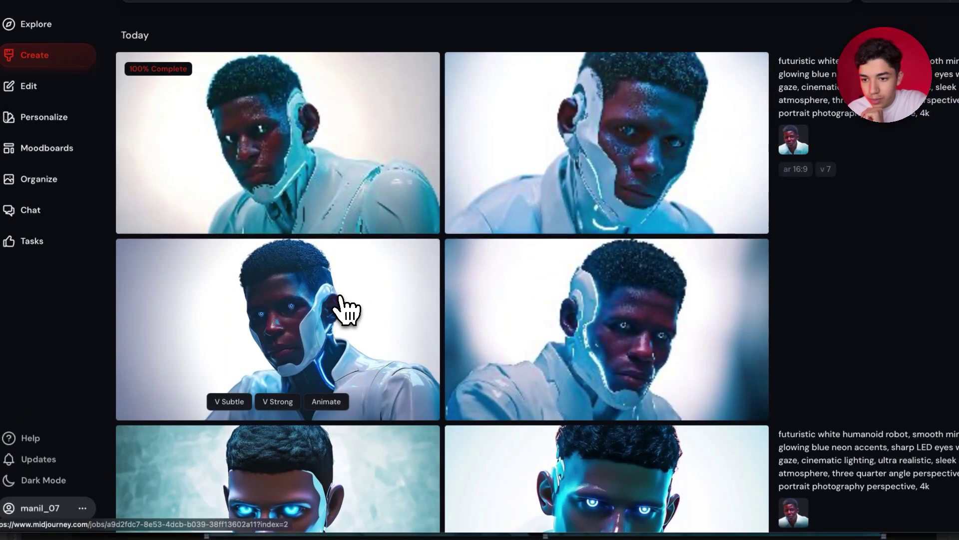
left_click(344, 310)
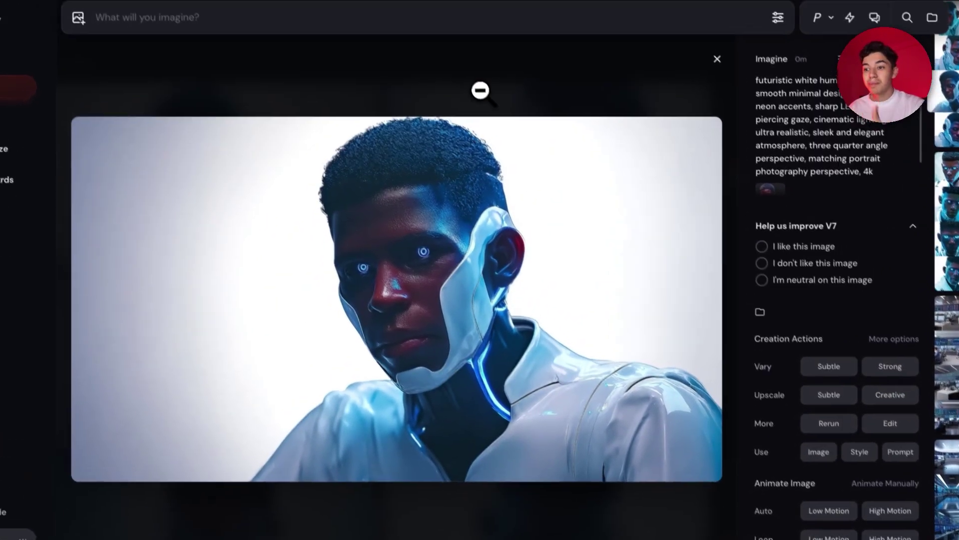
left_click(480, 88)
left_click(502, 372)
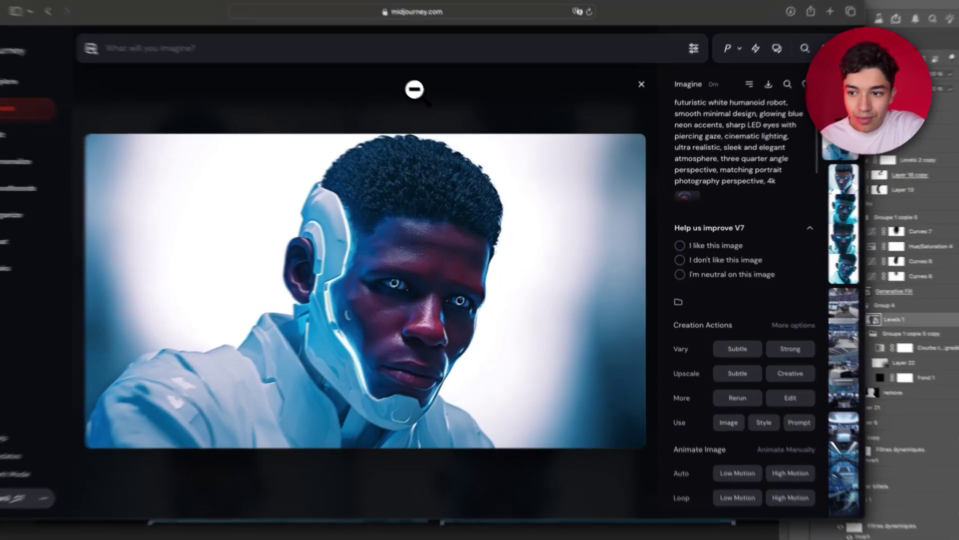
left_click(411, 85)
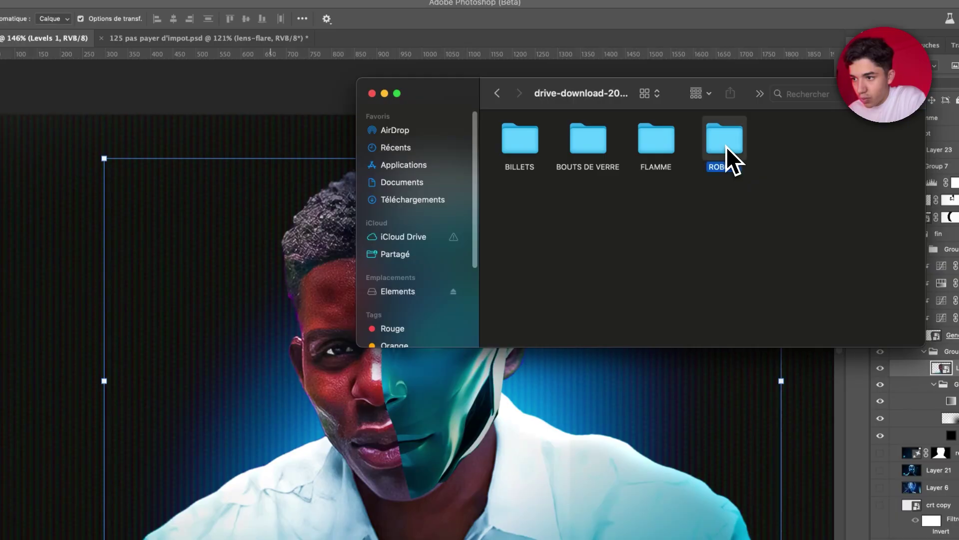
Inspect Layer 3 copy 2's mask, close the Layer 3 document, and return to tuto 4 effets
double_click(726, 146)
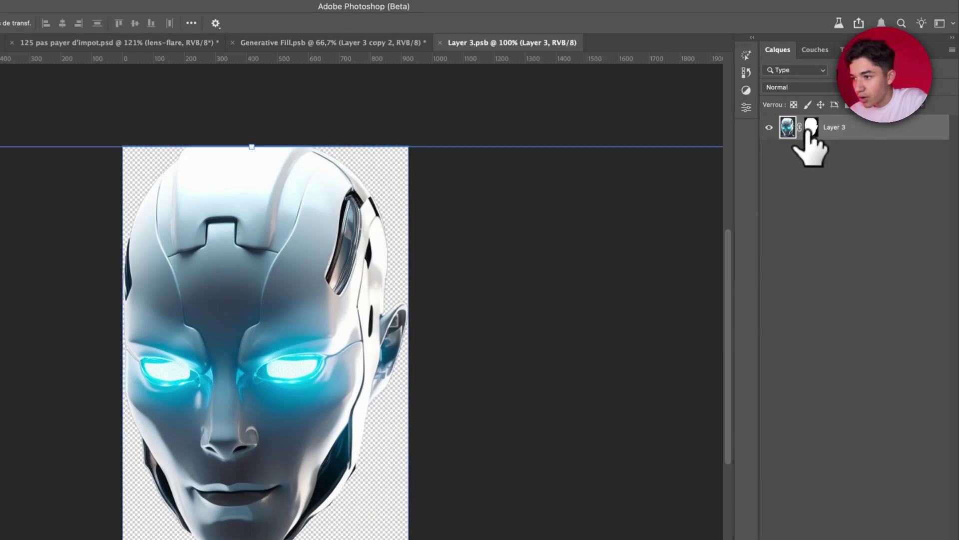
left_click(812, 128)
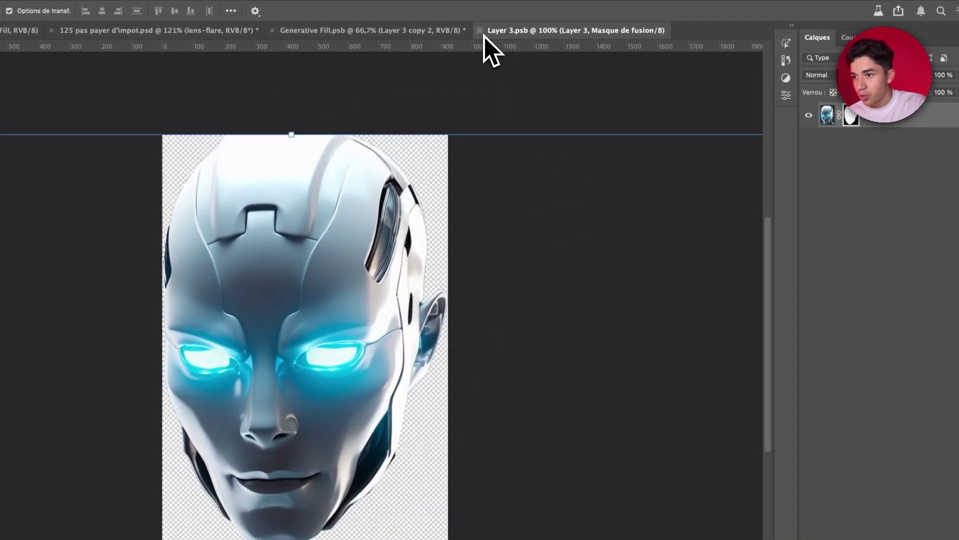
left_click(481, 31)
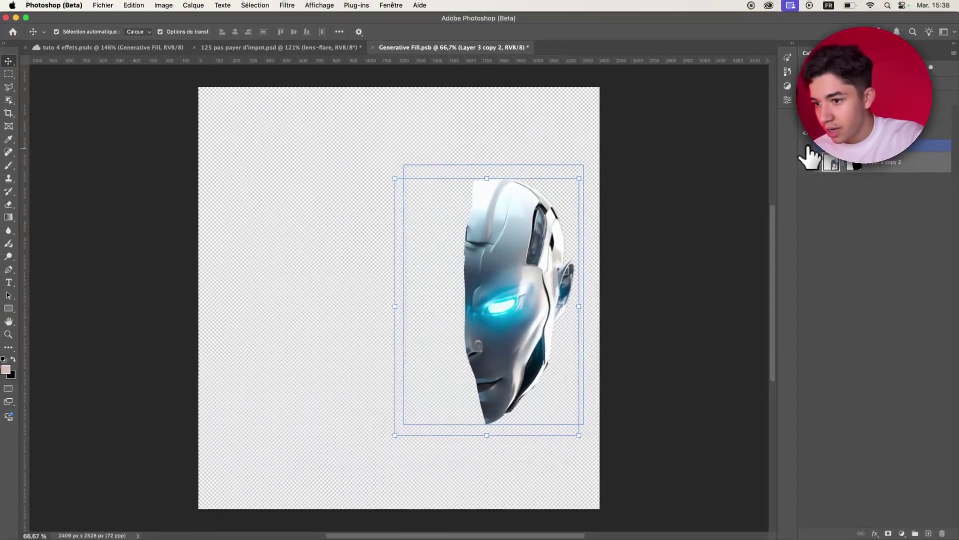
left_click(806, 146)
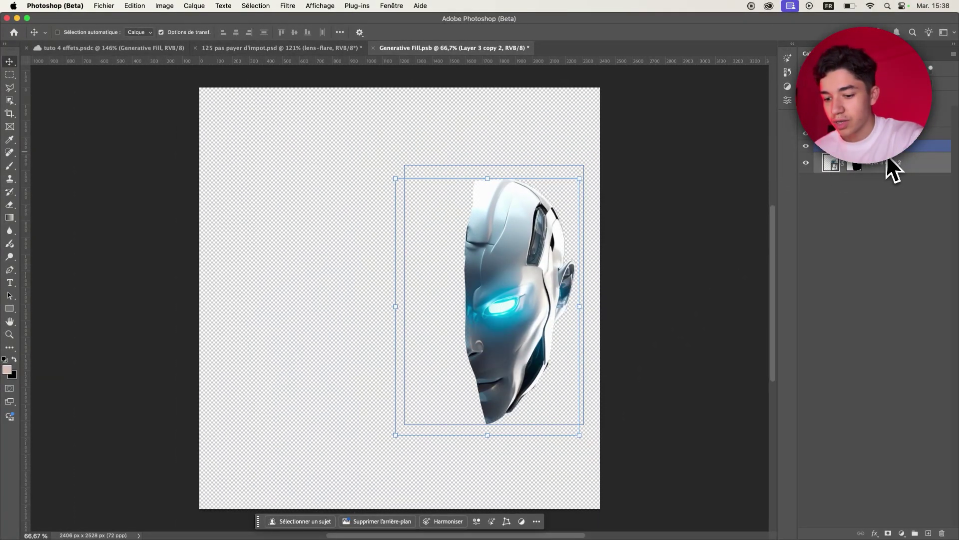
left_click(239, 48)
left_click(131, 48)
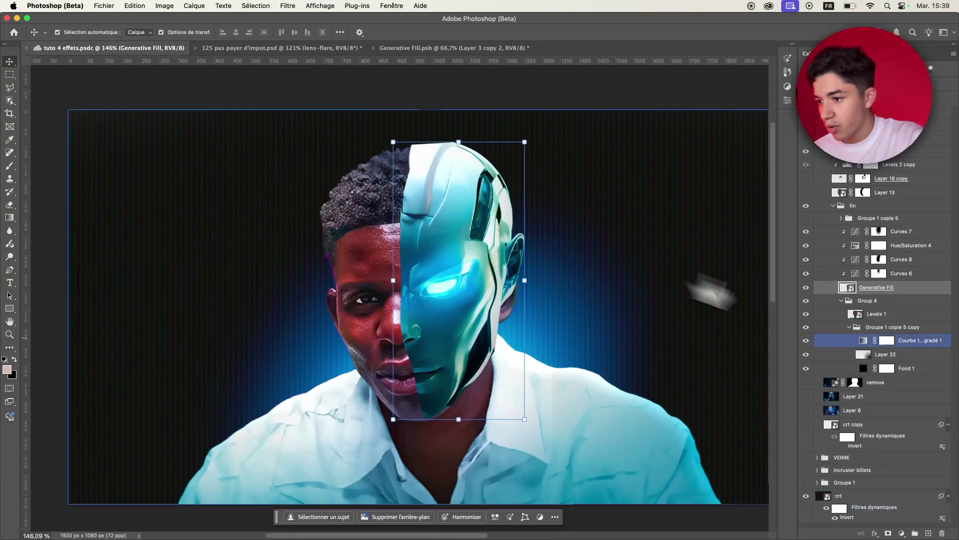
Hide Generative Fill and paste the robot face at reduced opacity, tilted and sized over the head
left_click(806, 287)
key("super+v")
key("super+t")
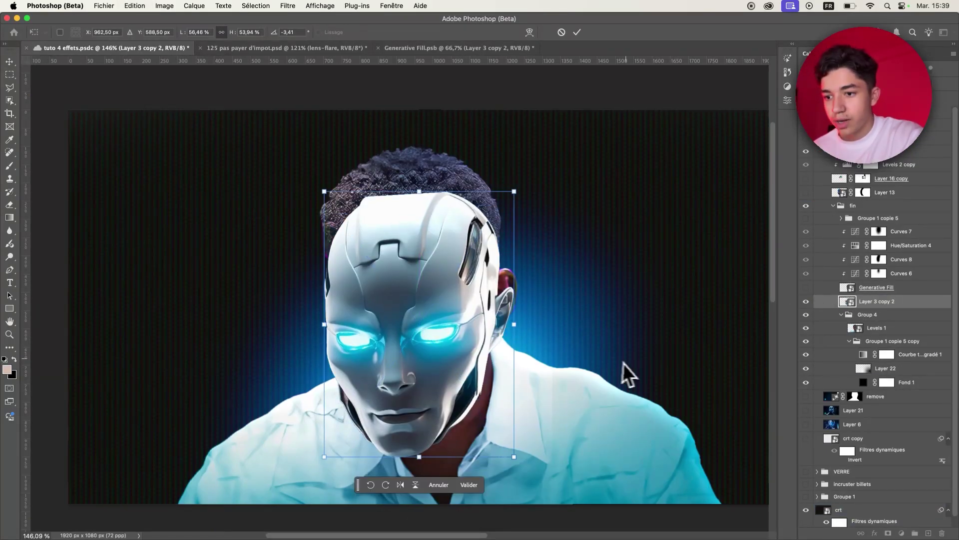
key("Return")
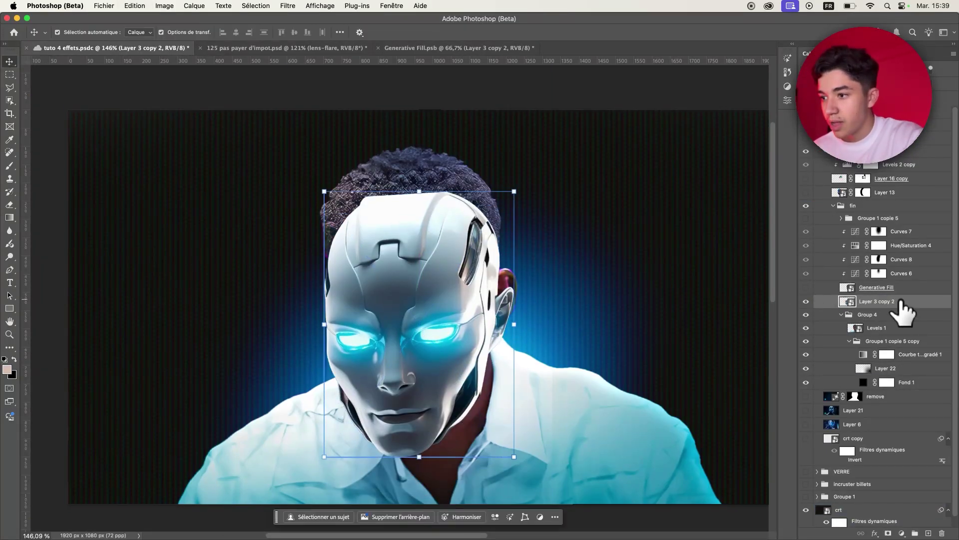
key("5")
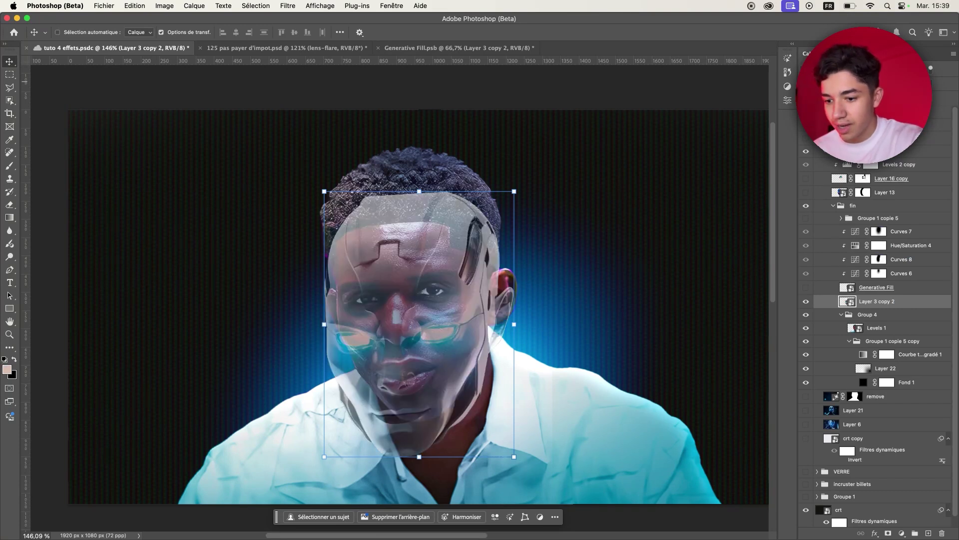
left_click_drag(539, 317, 479, 300)
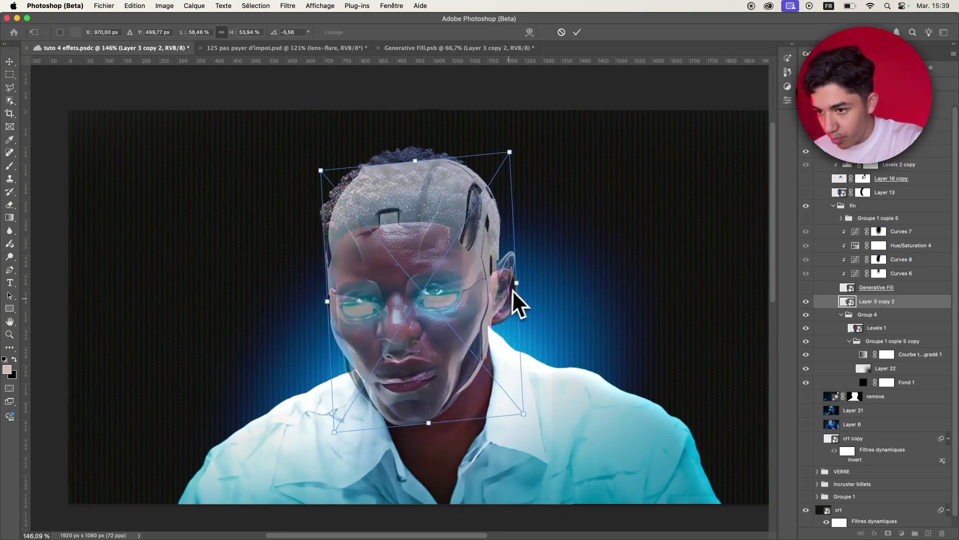
mouse_move(515, 284)
left_mouse_down()
mouse_move(525, 277)
mouse_move(512, 275)
left_mouse_up()
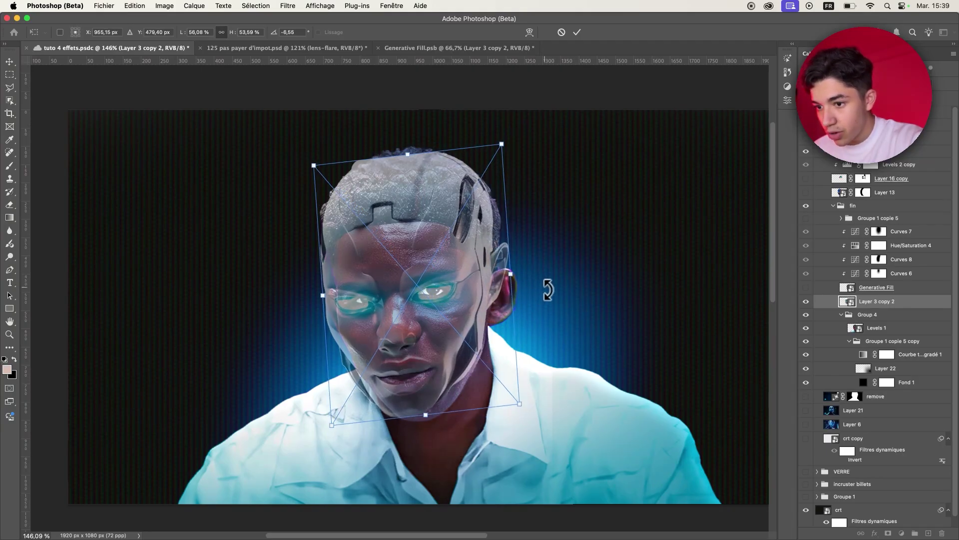
left_click_drag(497, 285, 499, 285)
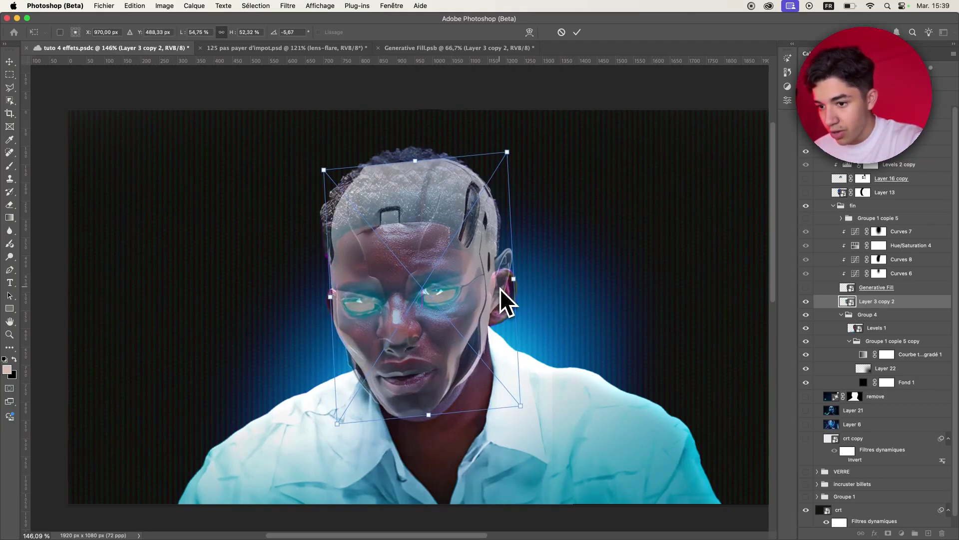
key("Return")
Refine the robot face's scale and tilt, then duplicate it and add a layer mask
scroll(427, 390, "up", 5)
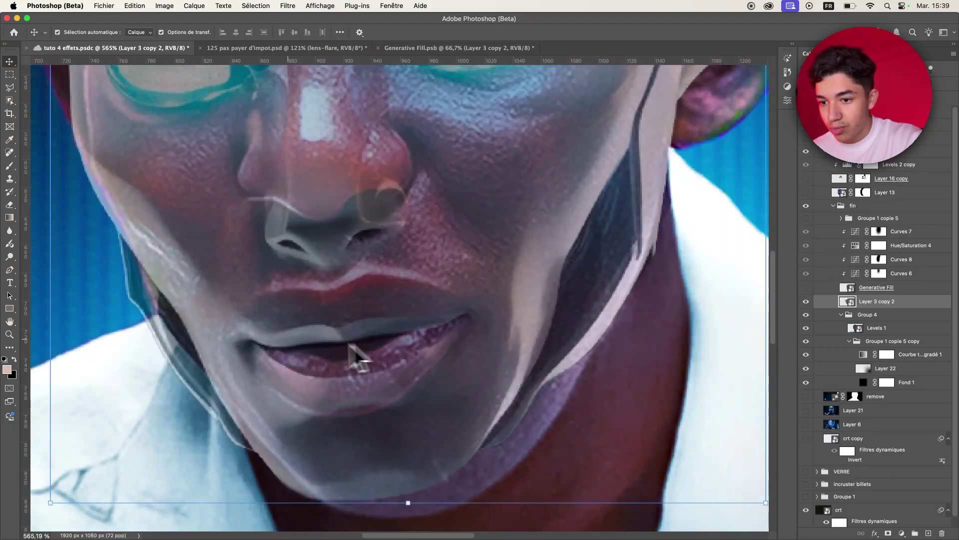
scroll(389, 339, "down", 2)
scroll(406, 340, "down", 2)
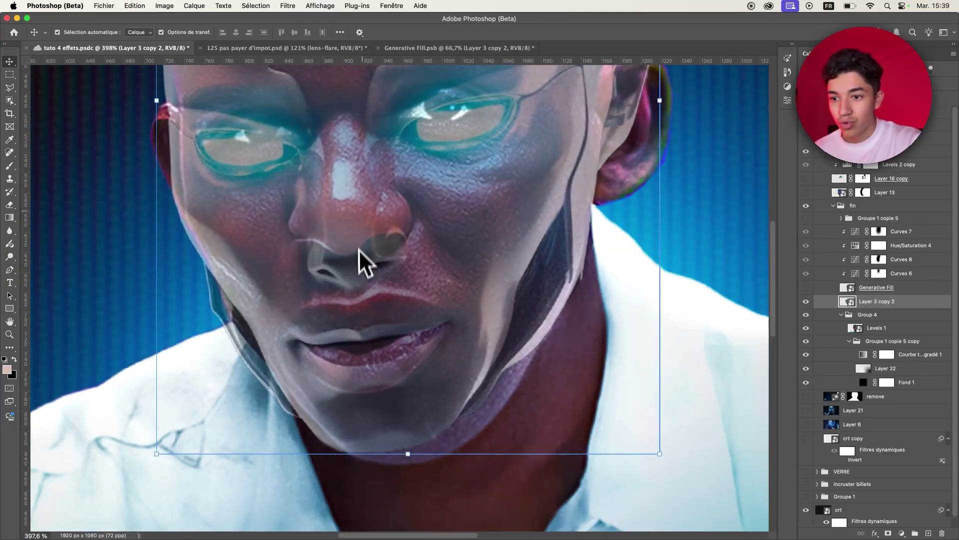
left_click(869, 368)
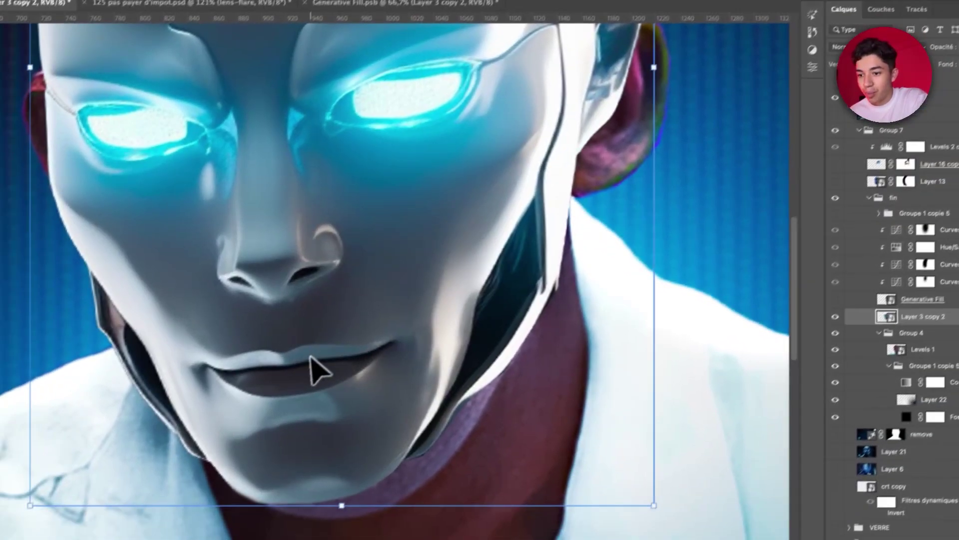
scroll(315, 368, "down", 5)
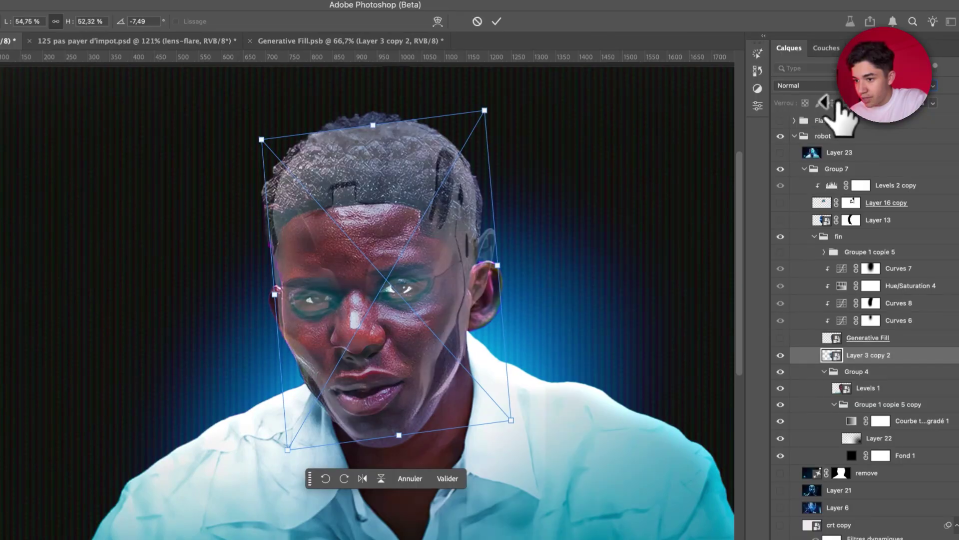
mouse_move(483, 268)
left_mouse_down()
mouse_move(488, 278)
mouse_move(441, 280)
left_mouse_up()
key("Return")
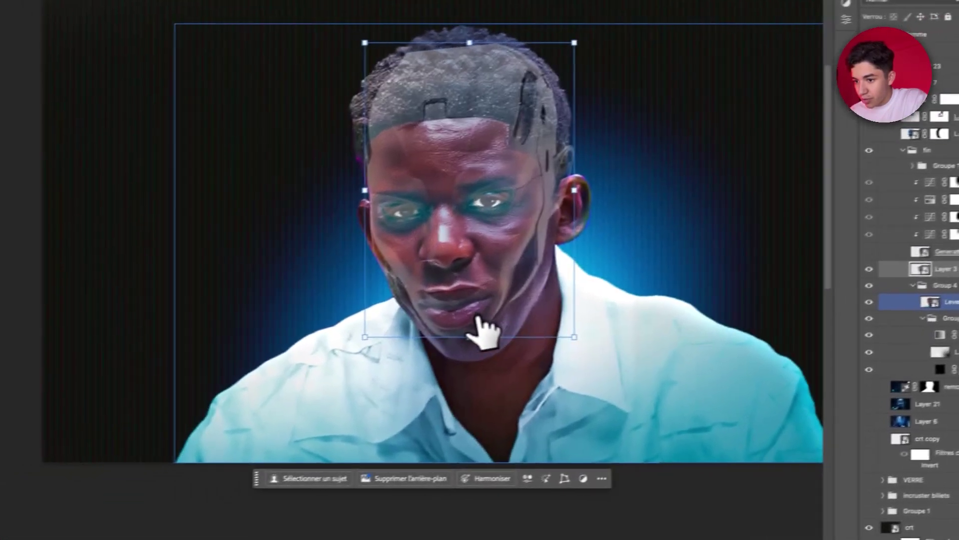
left_click_drag(480, 324, 489, 356)
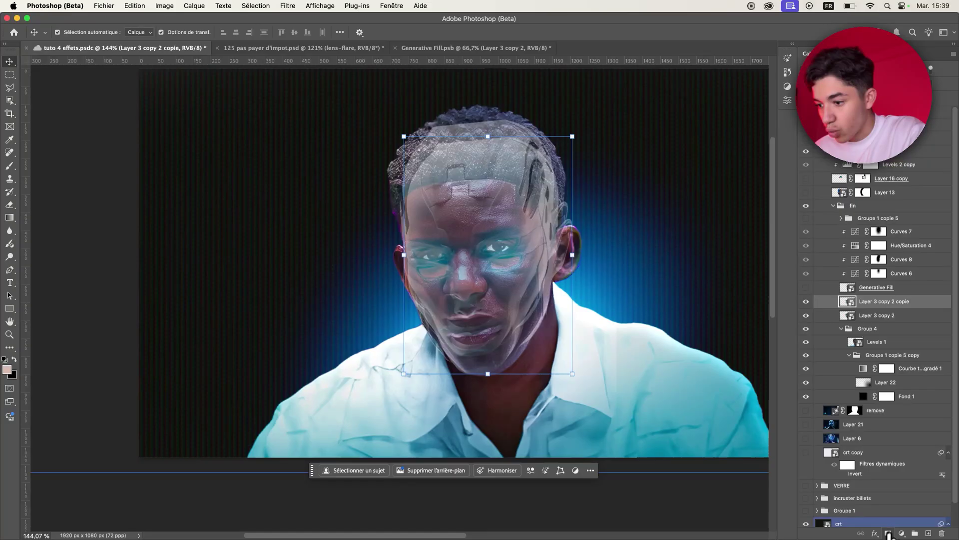
left_click(888, 533)
Open the Generative Fill smart object and compare the face with Layer 3 hidden and shown
key("b")
double_click(847, 287)
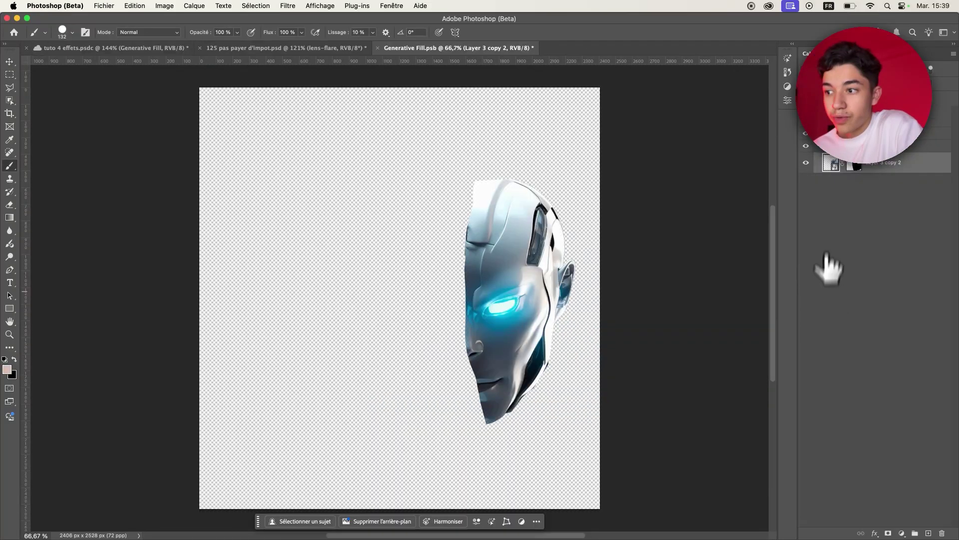
left_click(805, 146)
left_click(819, 148)
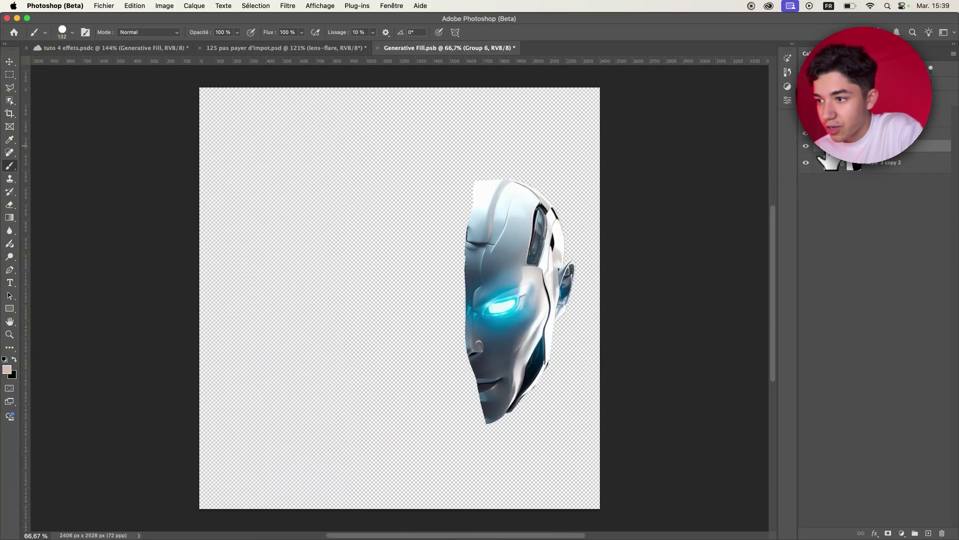
left_click(805, 163)
left_click(805, 163)
left_click(805, 162)
left_click(806, 163)
left_click(805, 163)
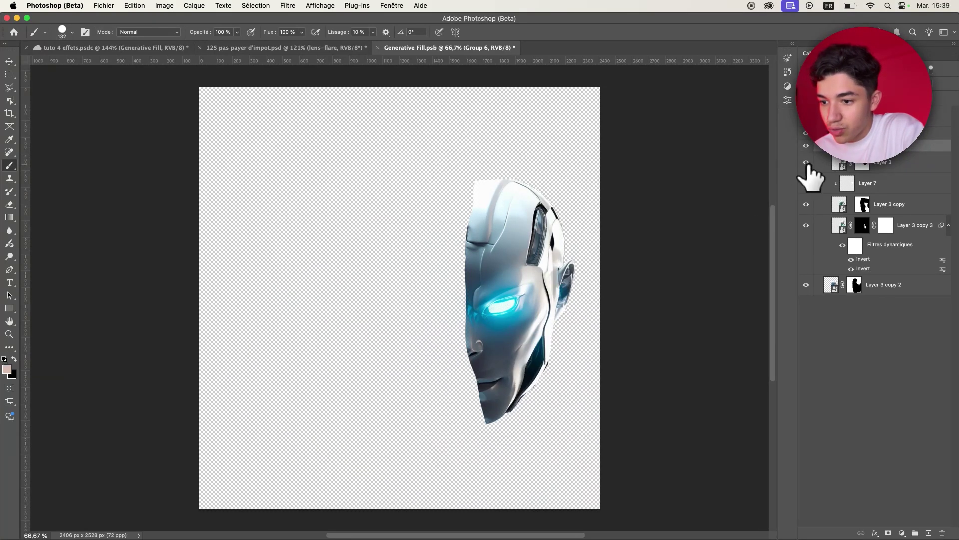
Toggle the Layer 3 copy layers to check the glowing eye, then close Generative Fill.psb
left_click(805, 204)
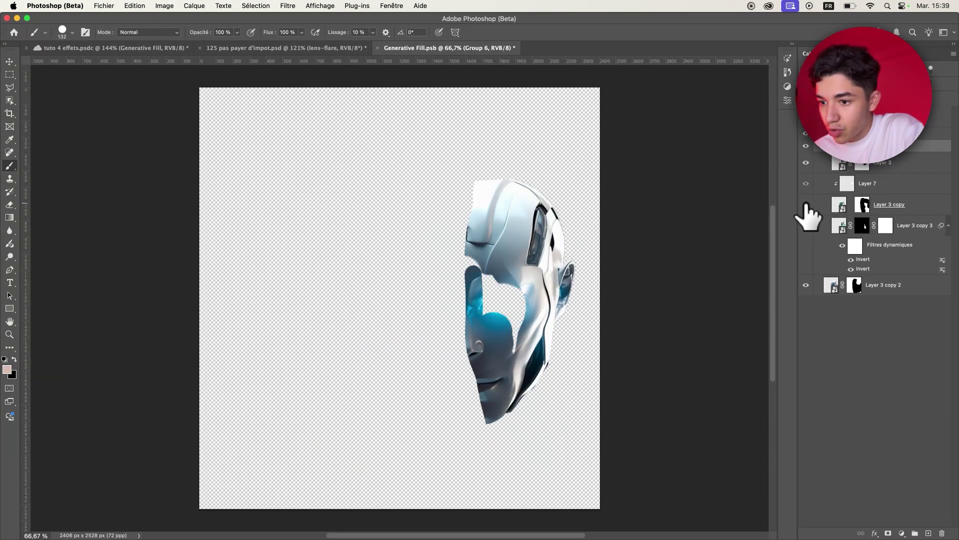
left_click_drag(806, 206, 803, 253)
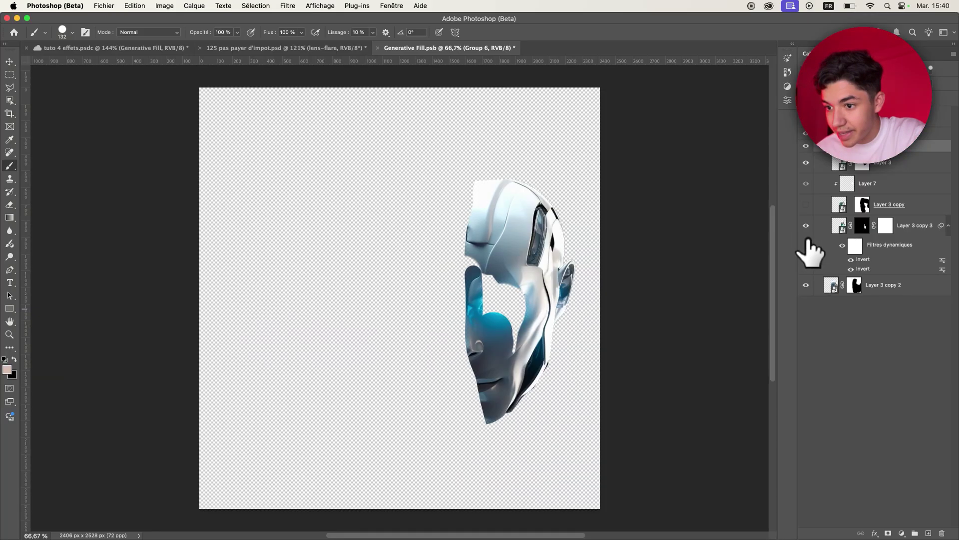
left_click(806, 205)
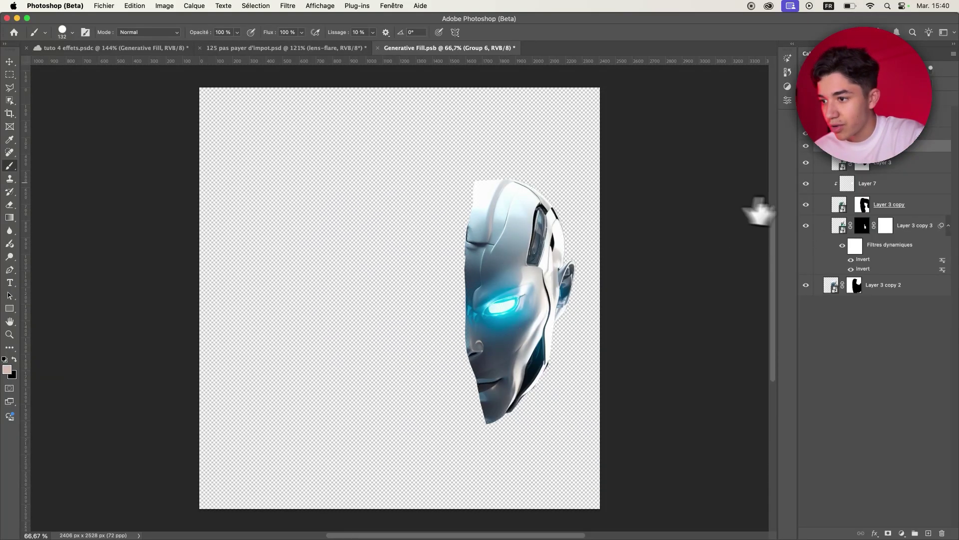
left_click(806, 205)
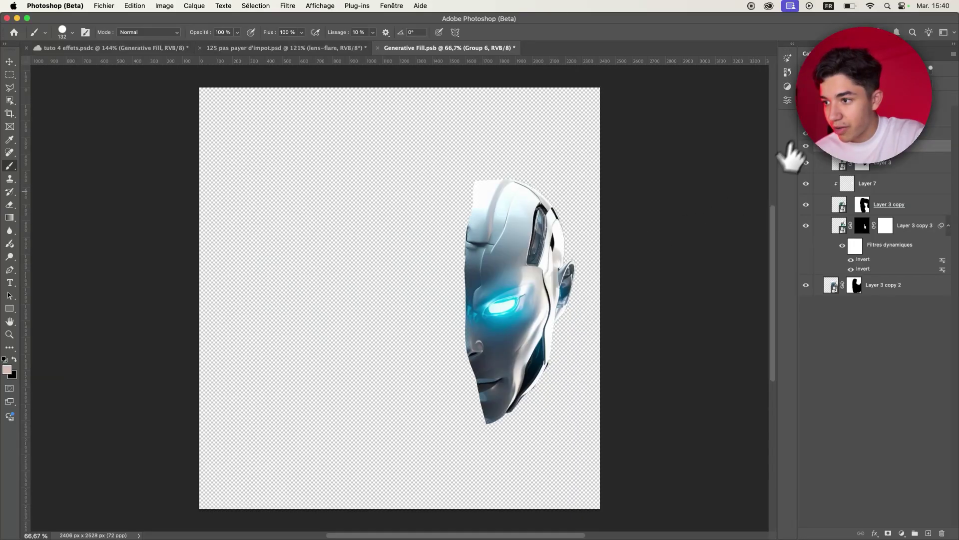
left_click(829, 117)
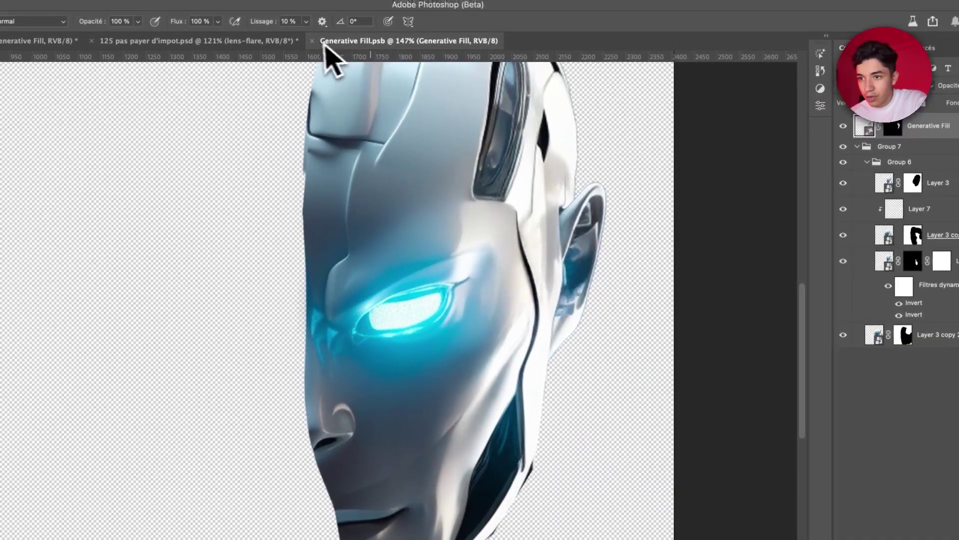
left_click(316, 43)
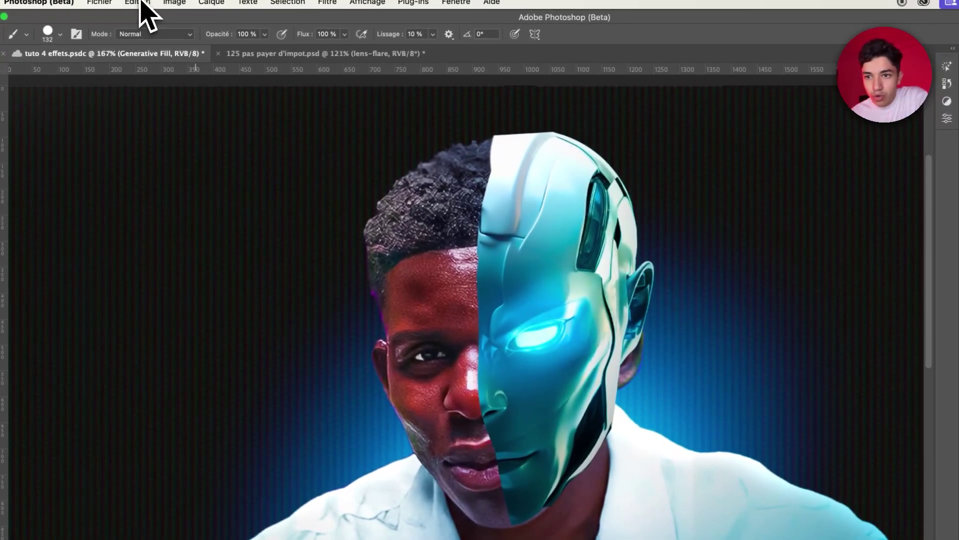
Apply Puppet Warp (Déformation de la marionnette) to the robot mask, pinning the face and ear
left_click(137, 3)
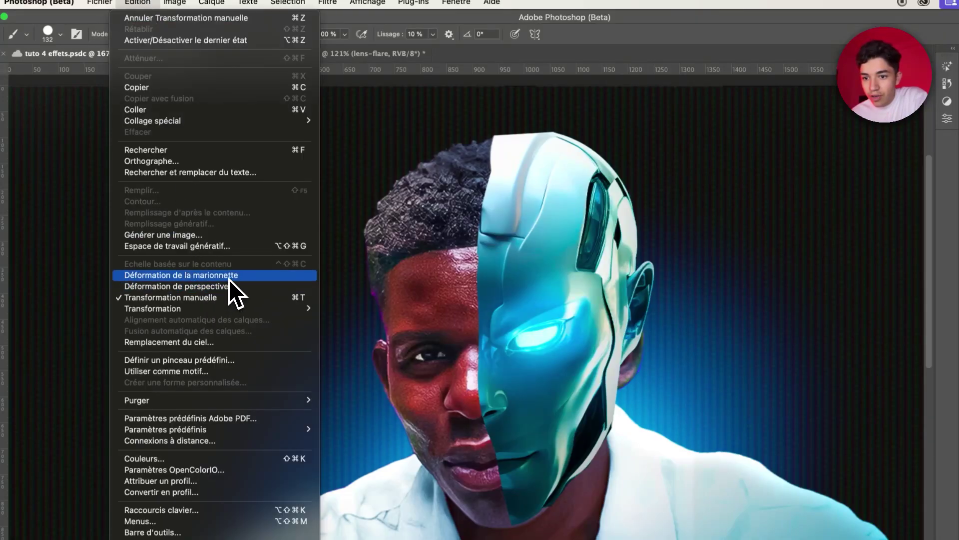
left_click(225, 276)
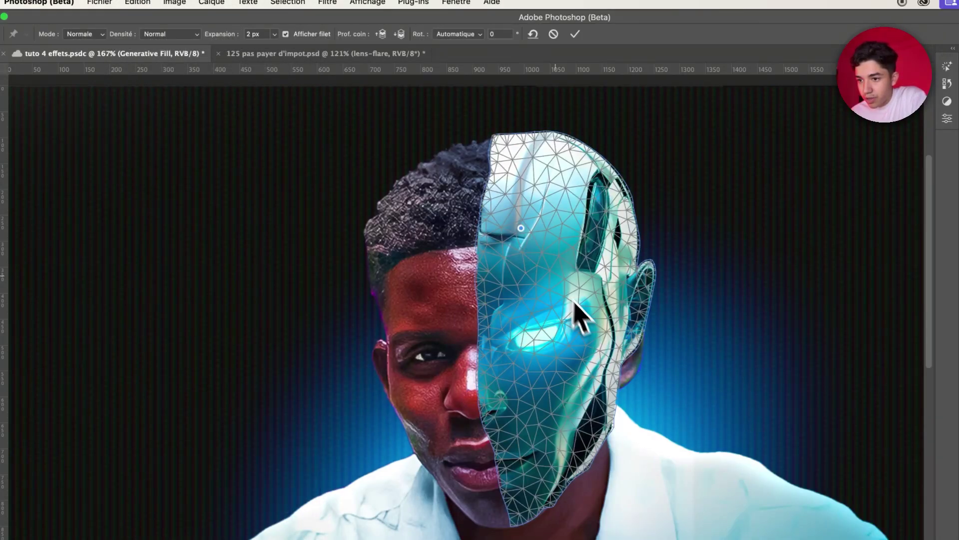
left_click(587, 317)
left_click(504, 338)
left_click(535, 474)
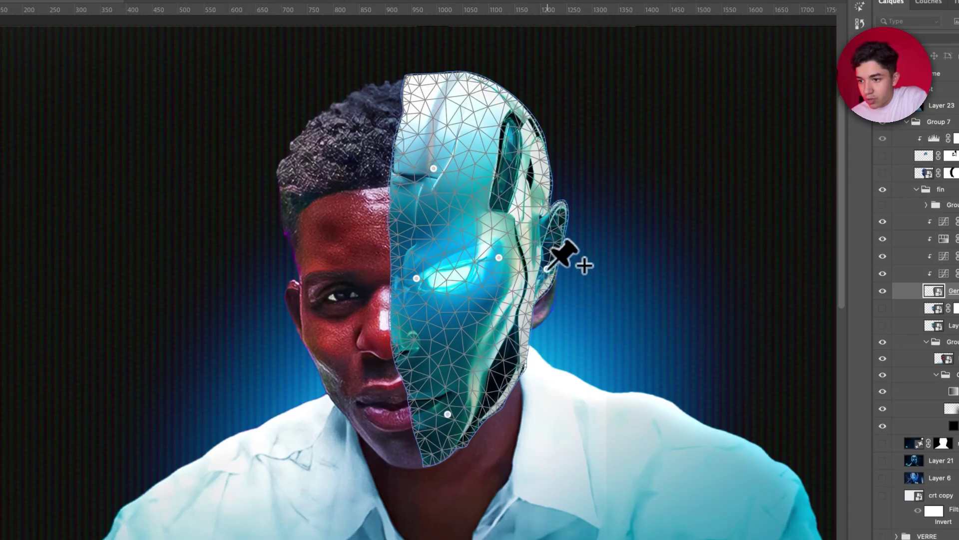
left_click(547, 269)
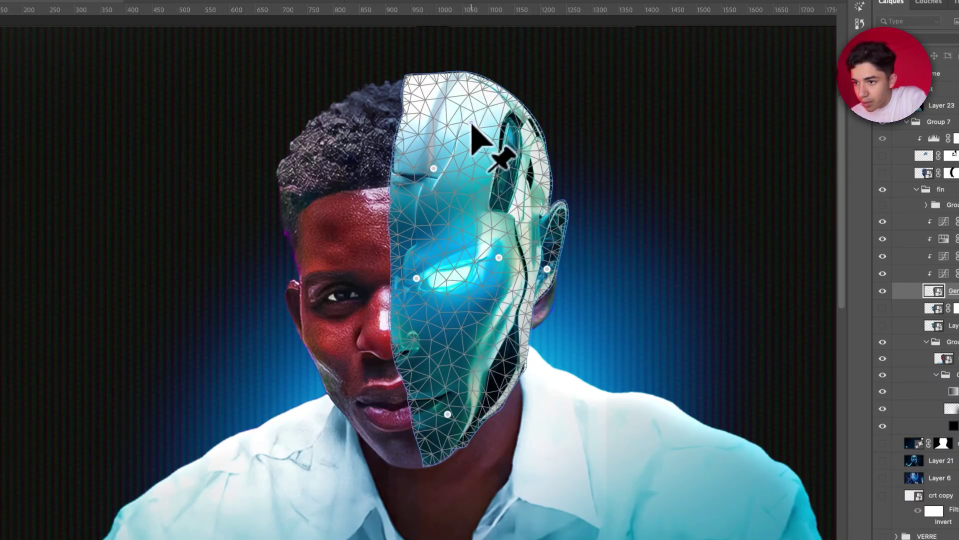
Drag pins so the mask's top, ear, jaw, chin and eye fit the head, then commit
left_click_drag(471, 124, 467, 135)
left_click(530, 151)
left_click_drag(548, 270, 545, 284)
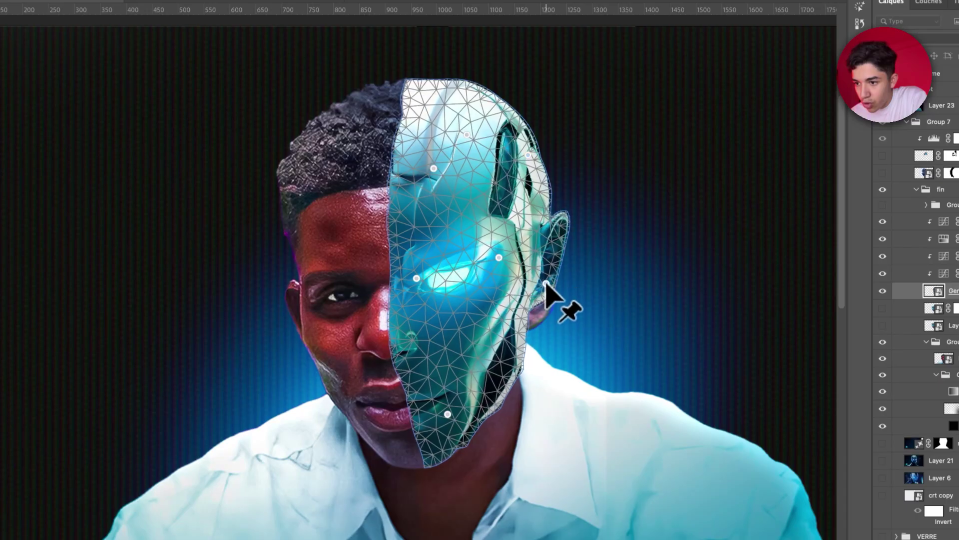
left_click_drag(539, 331, 534, 324)
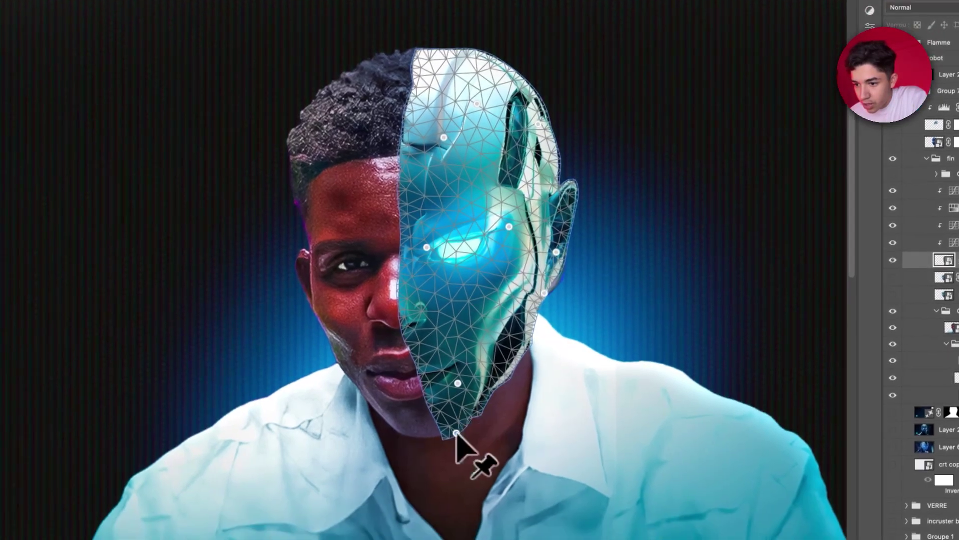
left_click(438, 431)
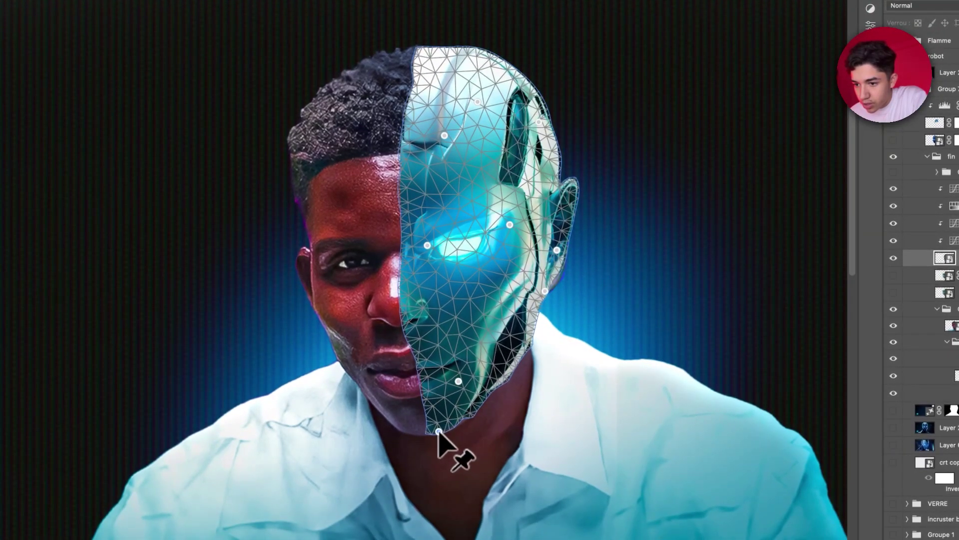
left_click(415, 304)
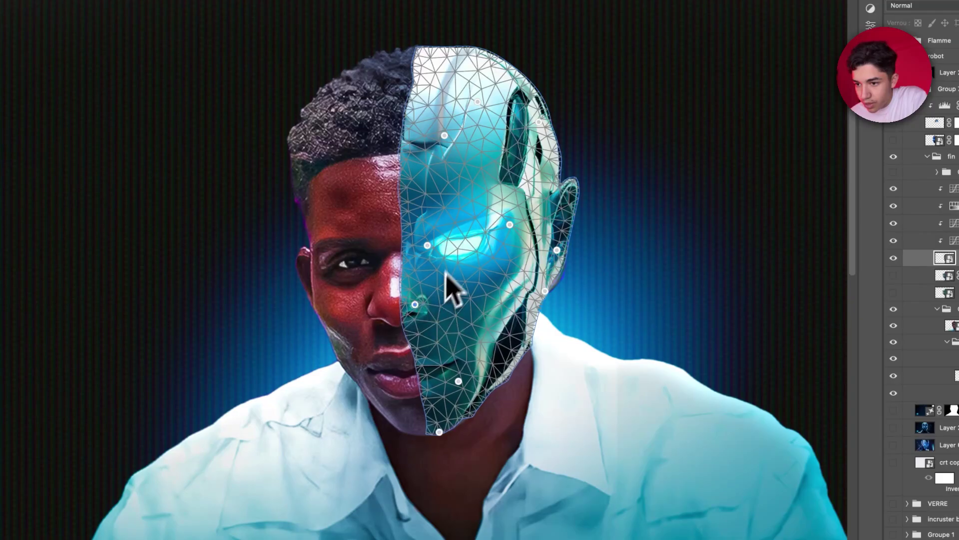
left_click_drag(427, 246, 432, 241)
left_click_drag(526, 215, 510, 213)
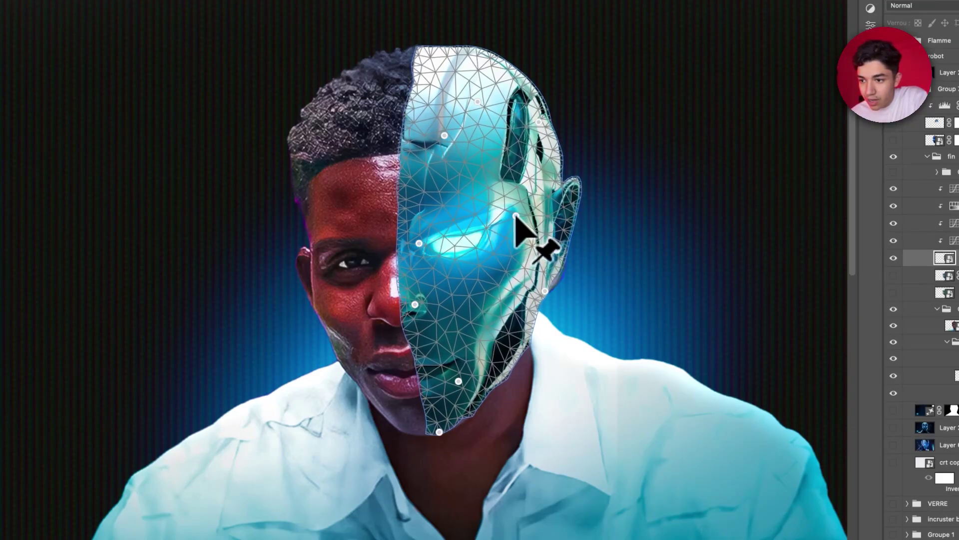
key("Return")
scroll(507, 235, "down", 3)
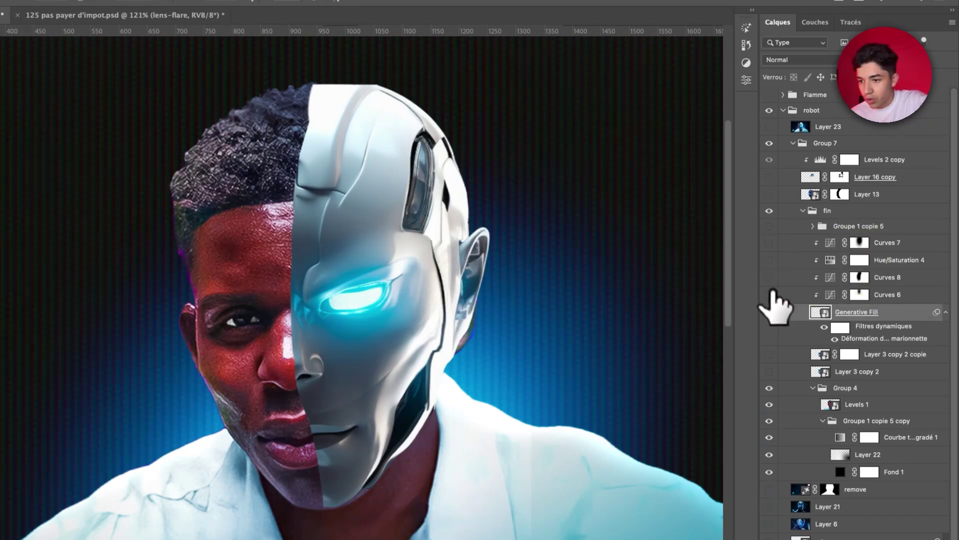
Turn on Curves 6, Hue/Saturation 4 and Curves 7 to restore the cyan tint
left_click(800, 296)
left_click(769, 294)
left_click(769, 294)
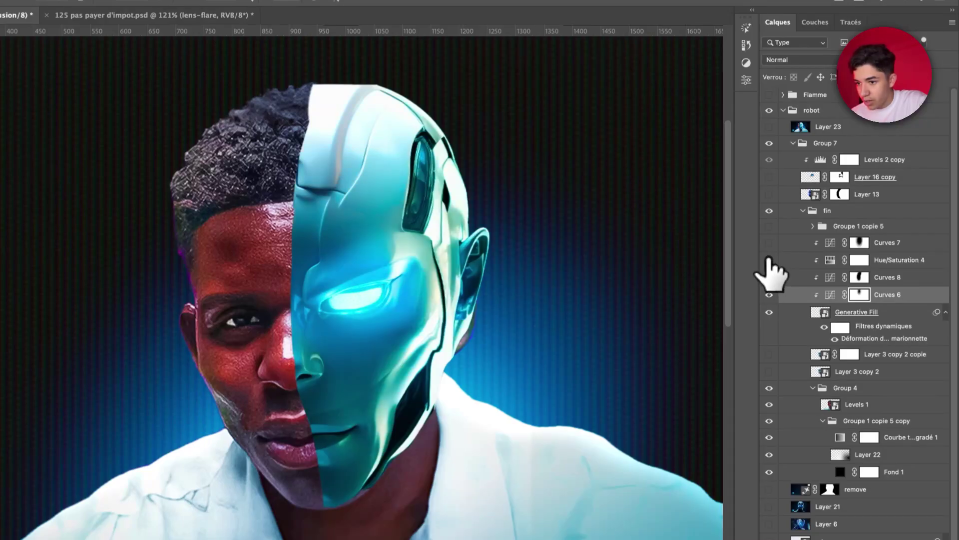
left_click(769, 260)
double_click(831, 260)
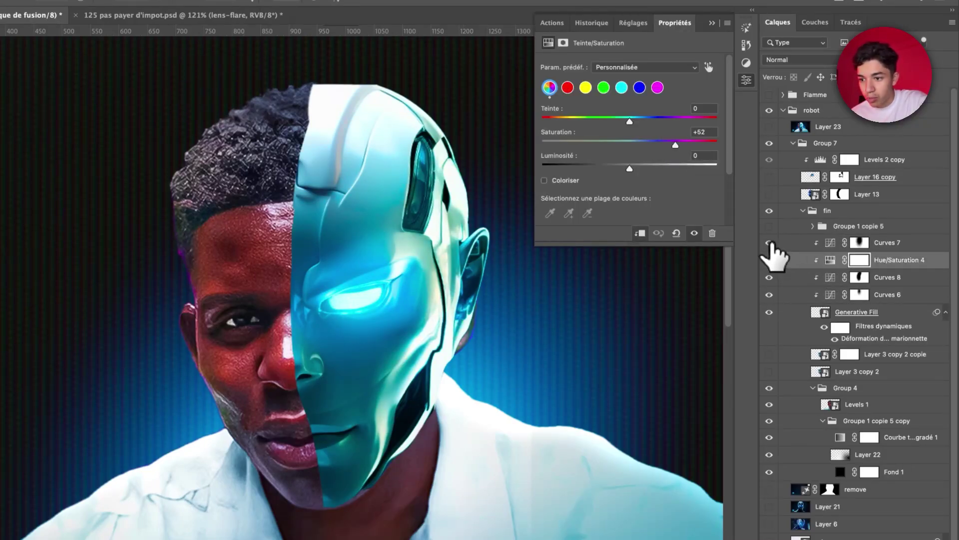
left_click(769, 242)
left_click(894, 243)
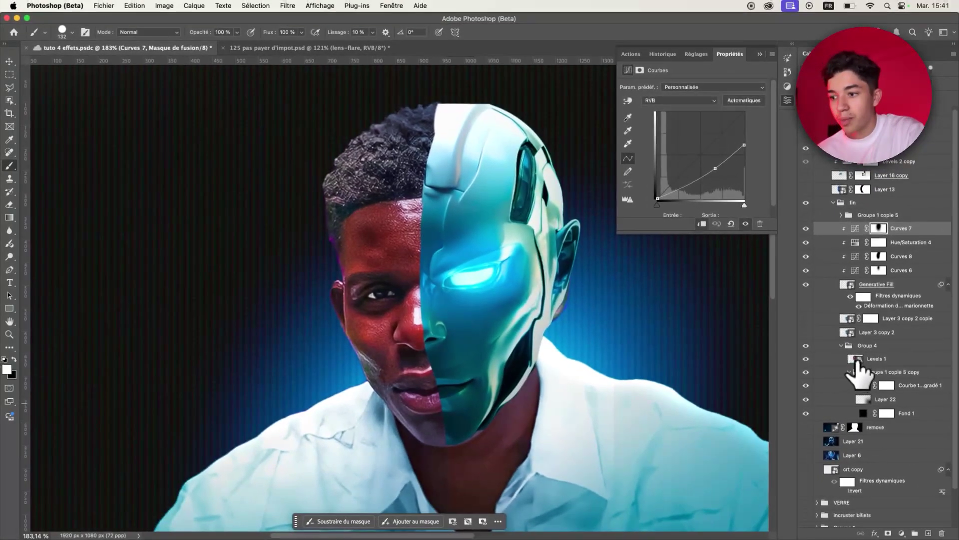
Add a darkening Curves layer, invert its mask, and paint shading under the chin and neck
left_click(884, 357)
left_click(636, 54)
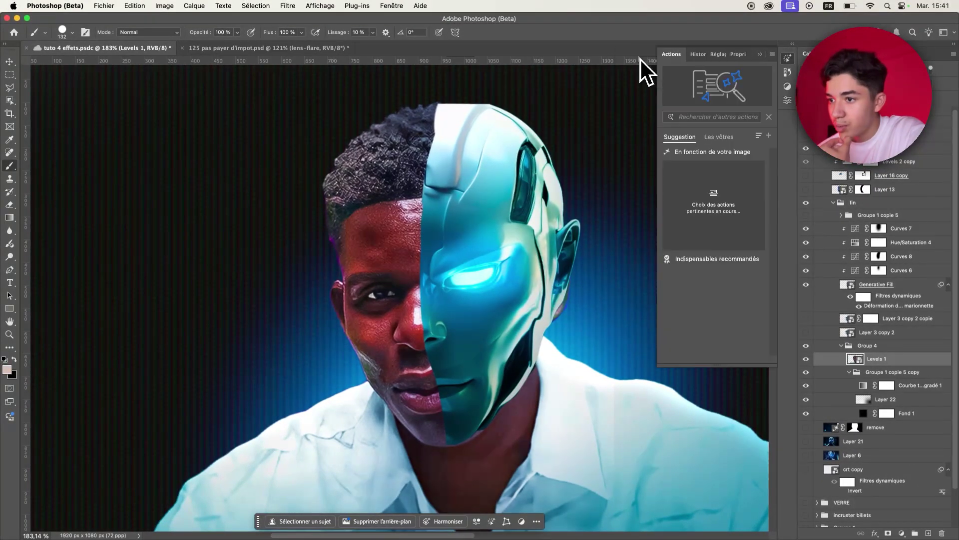
left_click_drag(744, 112, 744, 176)
key("ctrl+i")
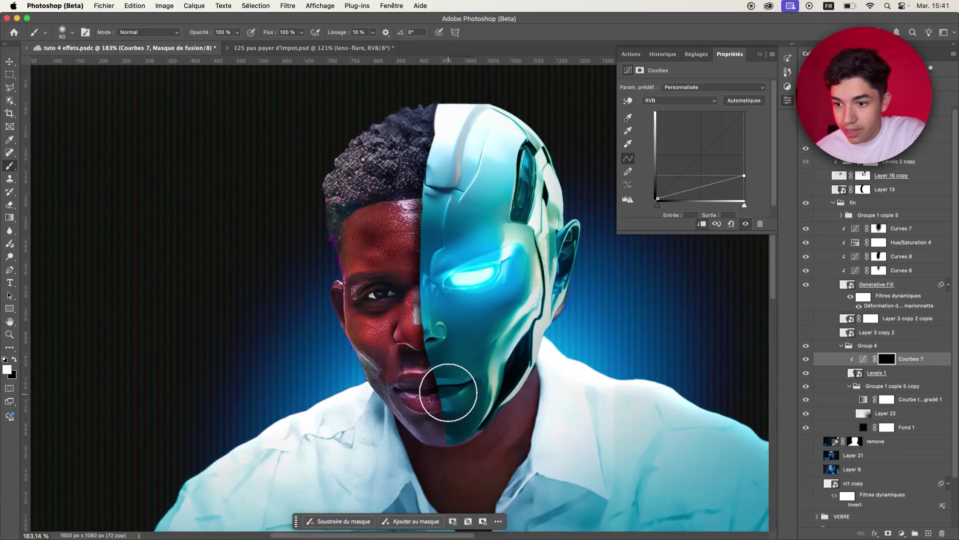
left_click_drag(472, 414, 575, 402)
left_click_drag(500, 389, 544, 379)
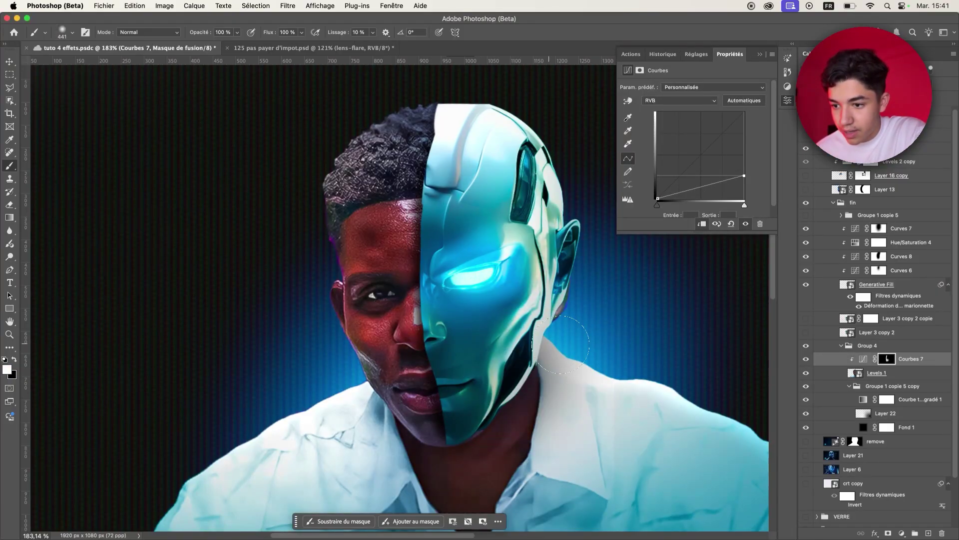
Add a mask to Levels 1 and paint black to hide part of its effect
key("x")
key("alt+bracketleft")
left_click(888, 534)
key("d")
left_click_drag(446, 186, 478, 347)
mouse_move(531, 172)
left_mouse_down()
mouse_move(520, 171)
mouse_move(519, 183)
left_mouse_up()
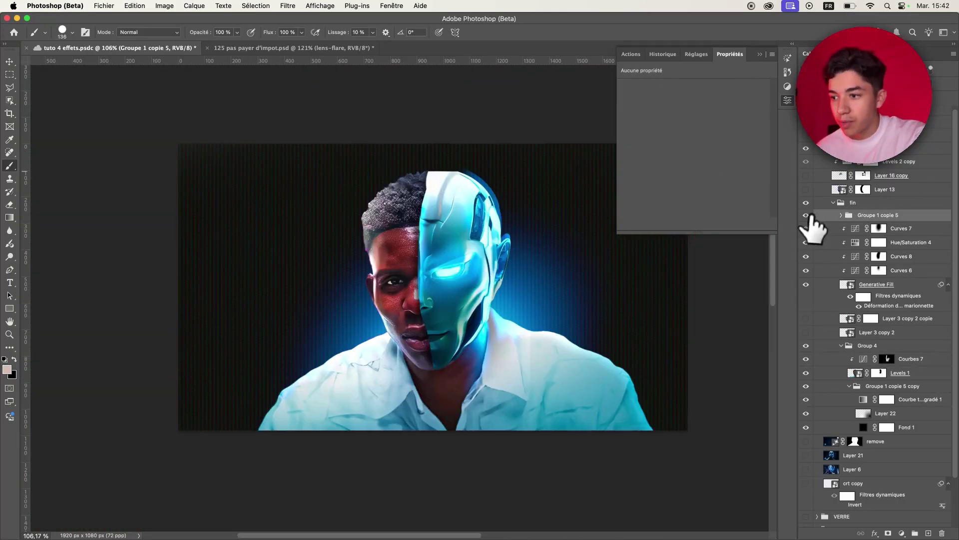
left_click(806, 215)
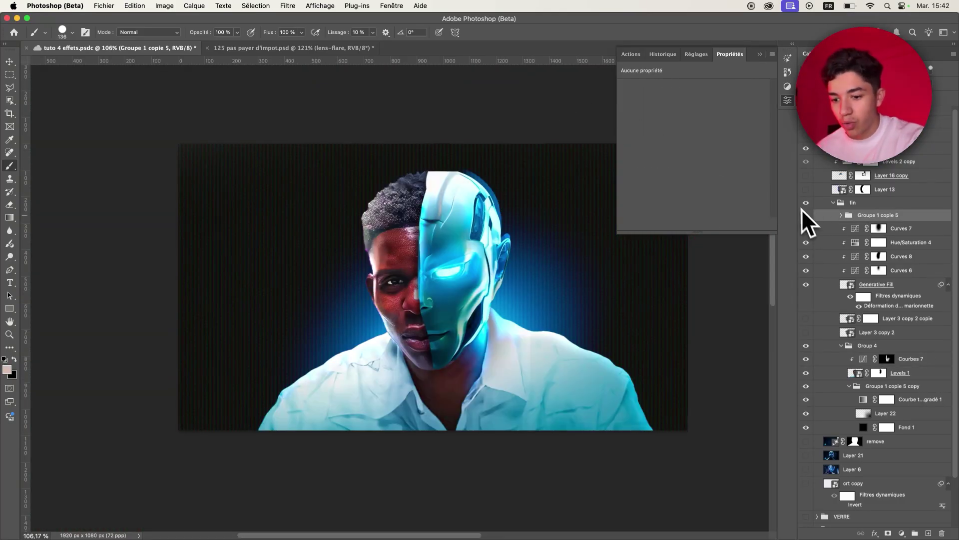
Free-transform Groupe 1 copie 5, pulling its top-right corner slightly inward
key("super+t")
left_click_drag(530, 77, 527, 91)
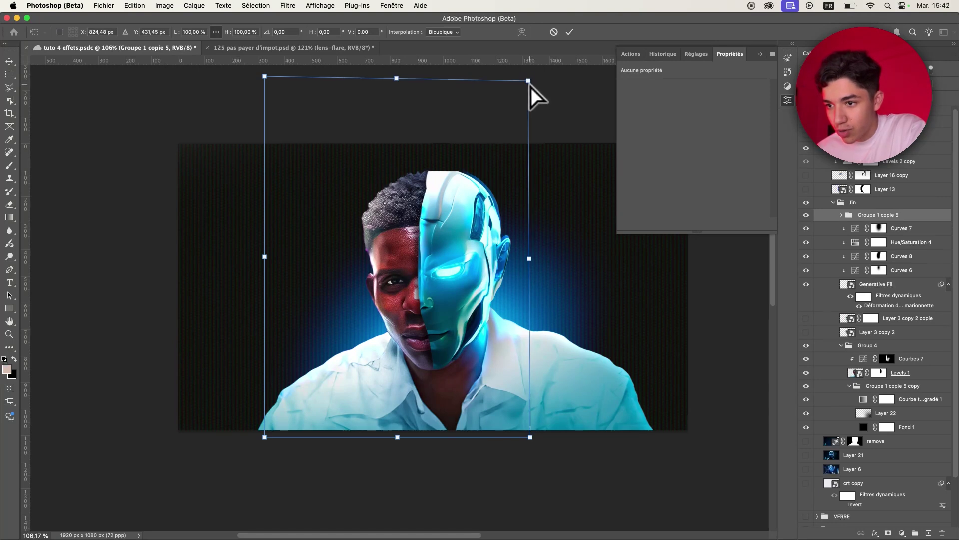
key("Return")
key("b")
Show the blue lightning layer over the robot eye and select its mask
scroll(444, 200, "up", 3)
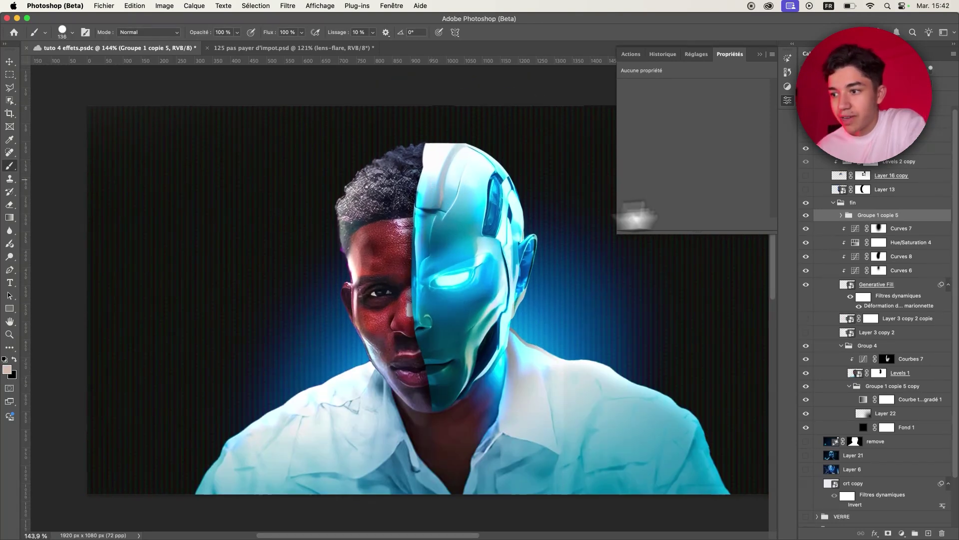
left_click(806, 176)
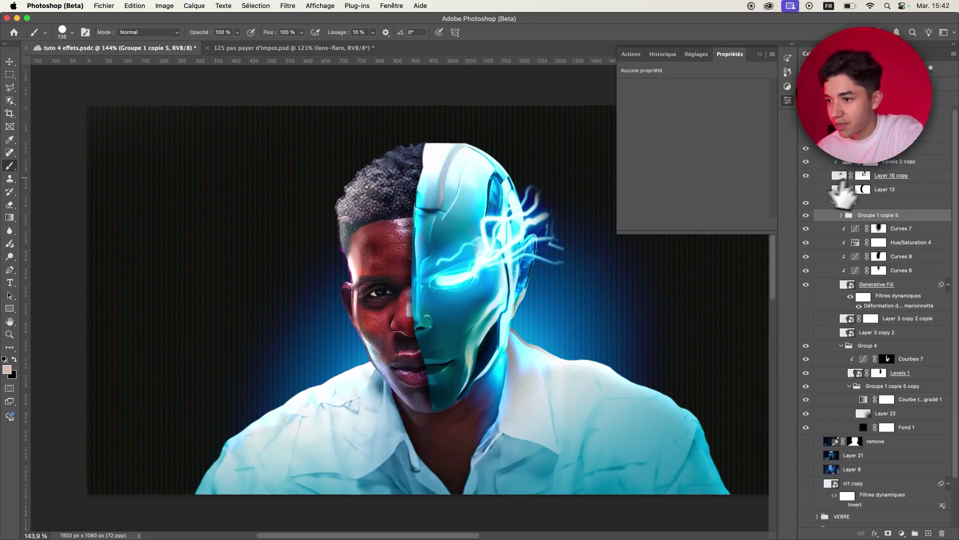
left_click(862, 176)
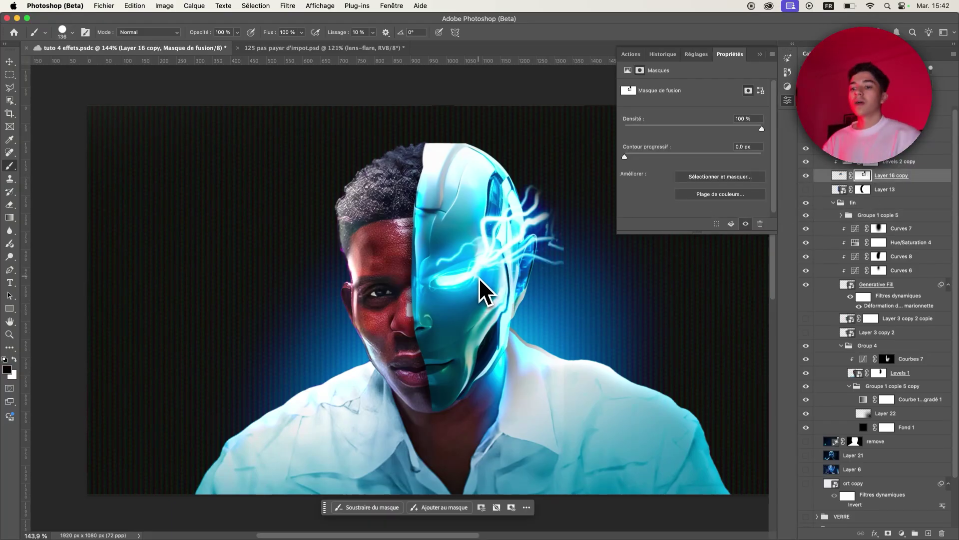